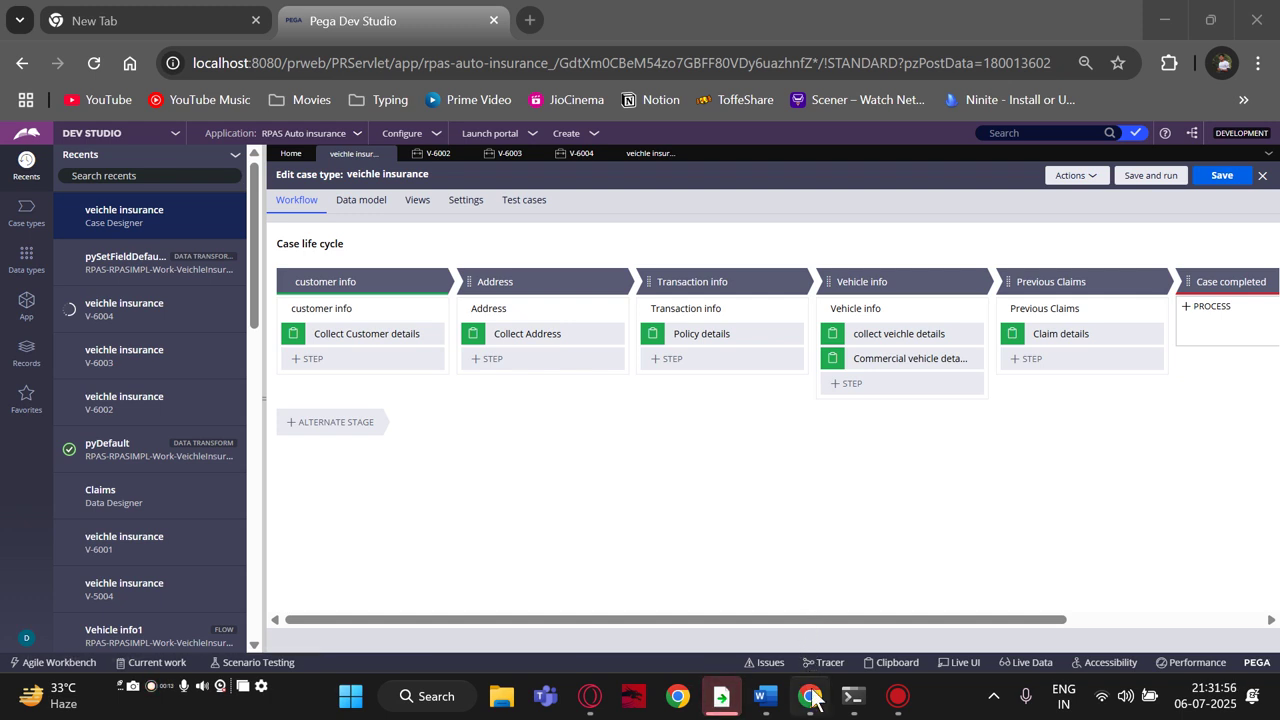
- Switch to the Pega Dev Studio browser window and create a new veichle insurance case
{"action": "left_click", "coordinate": [778, 626]}
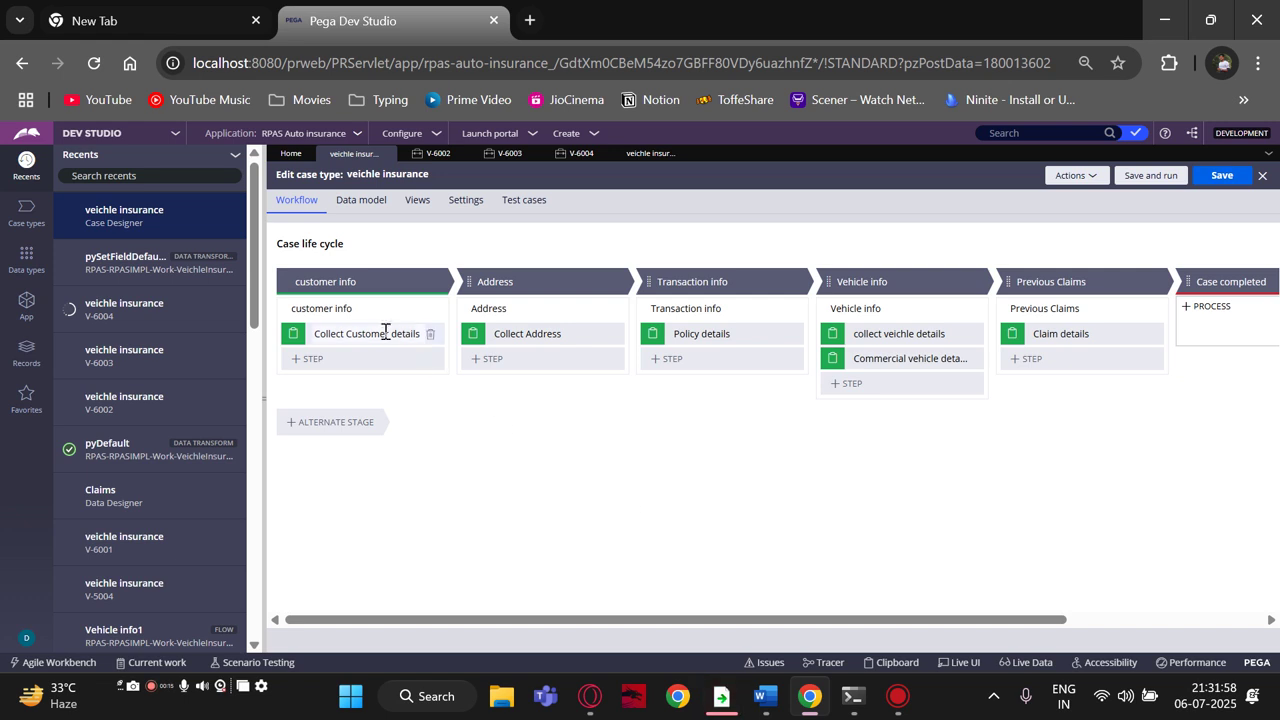
{"action": "left_click", "coordinate": [592, 136]}
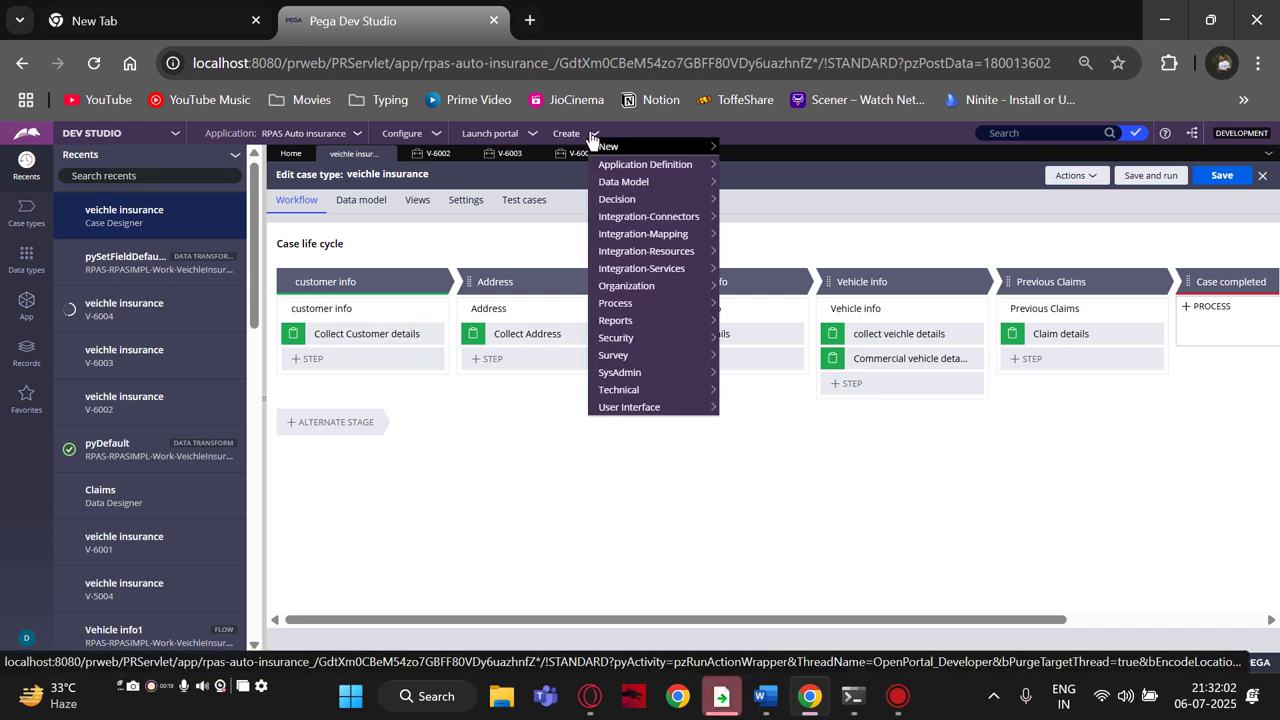
{"action": "mouse_move", "coordinate": [608, 152]}
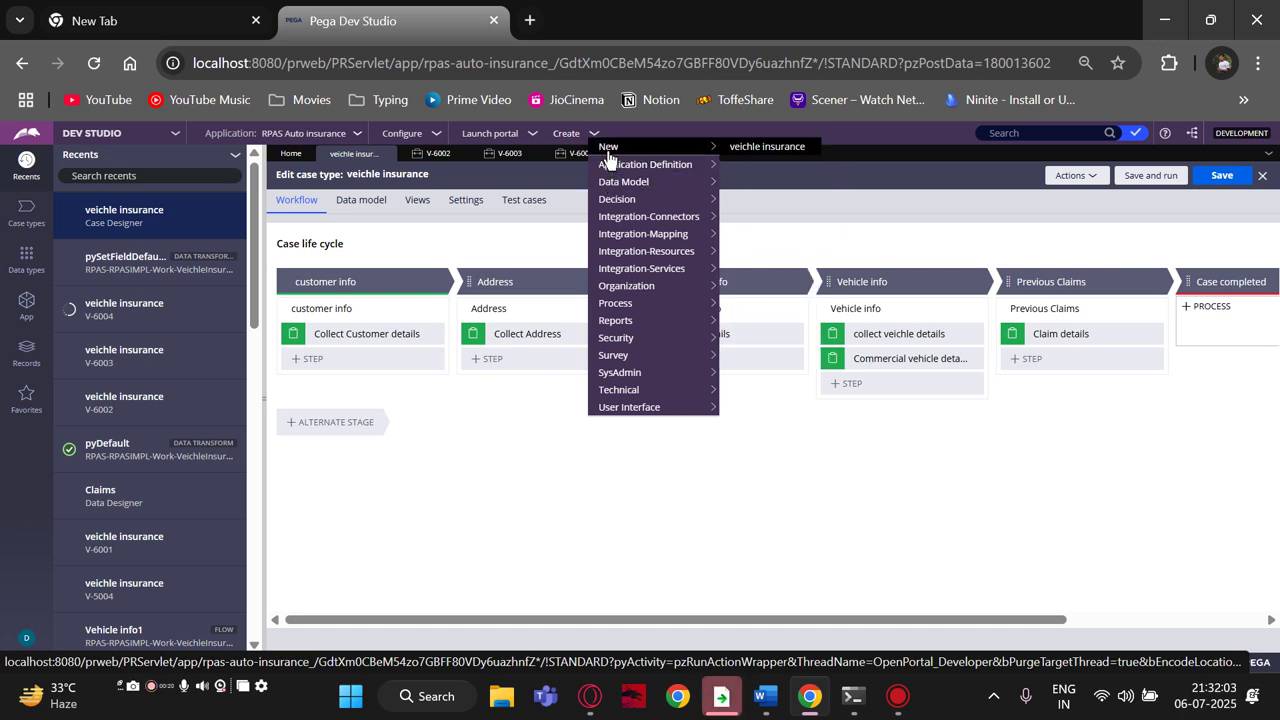
{"action": "left_click", "coordinate": [745, 149]}
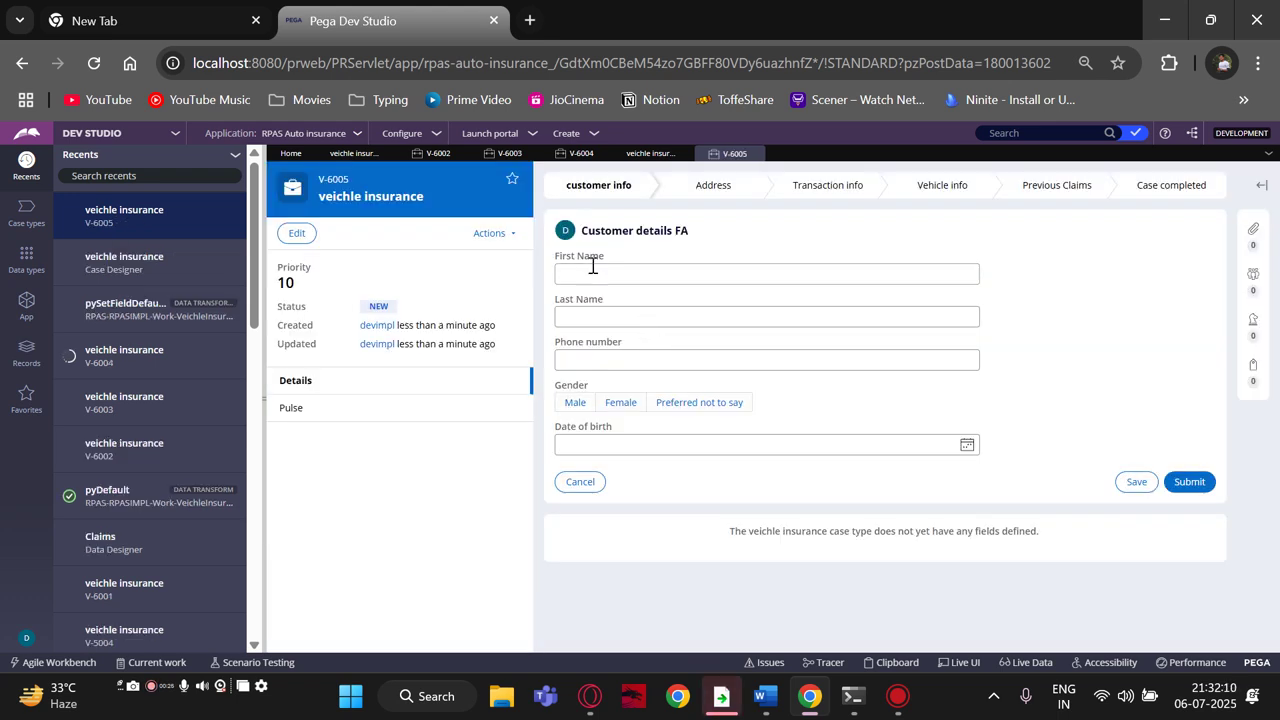
- Submit the customer, address, policy, personal vehicle and commercial vehicle forms unfilled to advance the case to the Claim details form
{"action": "left_click", "coordinate": [1203, 483]}
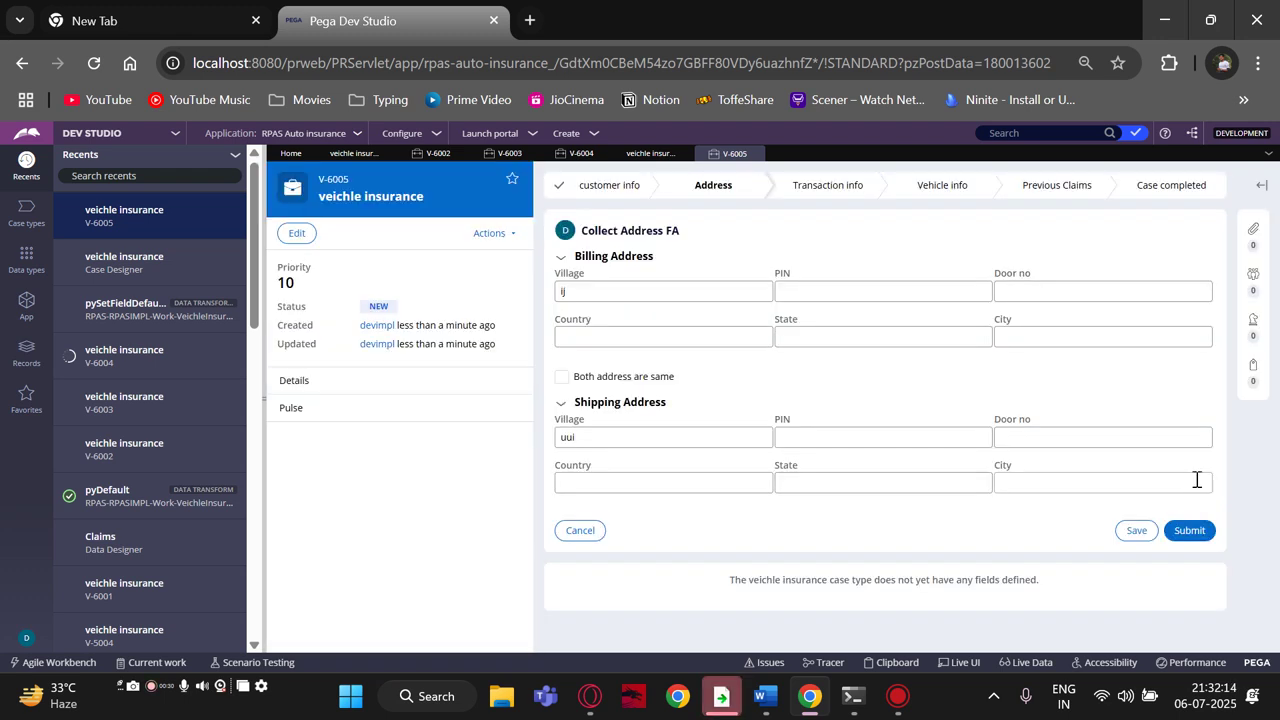
{"action": "left_click", "coordinate": [1189, 533]}
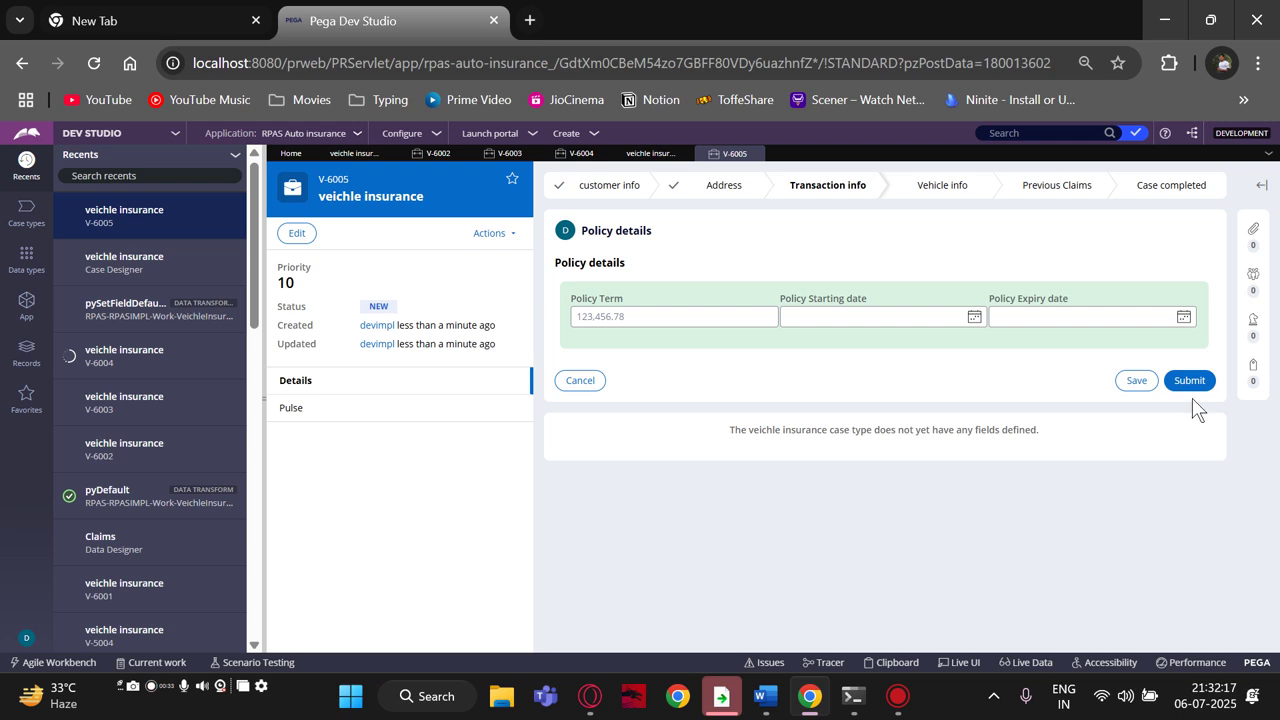
{"action": "left_click", "coordinate": [1192, 384]}
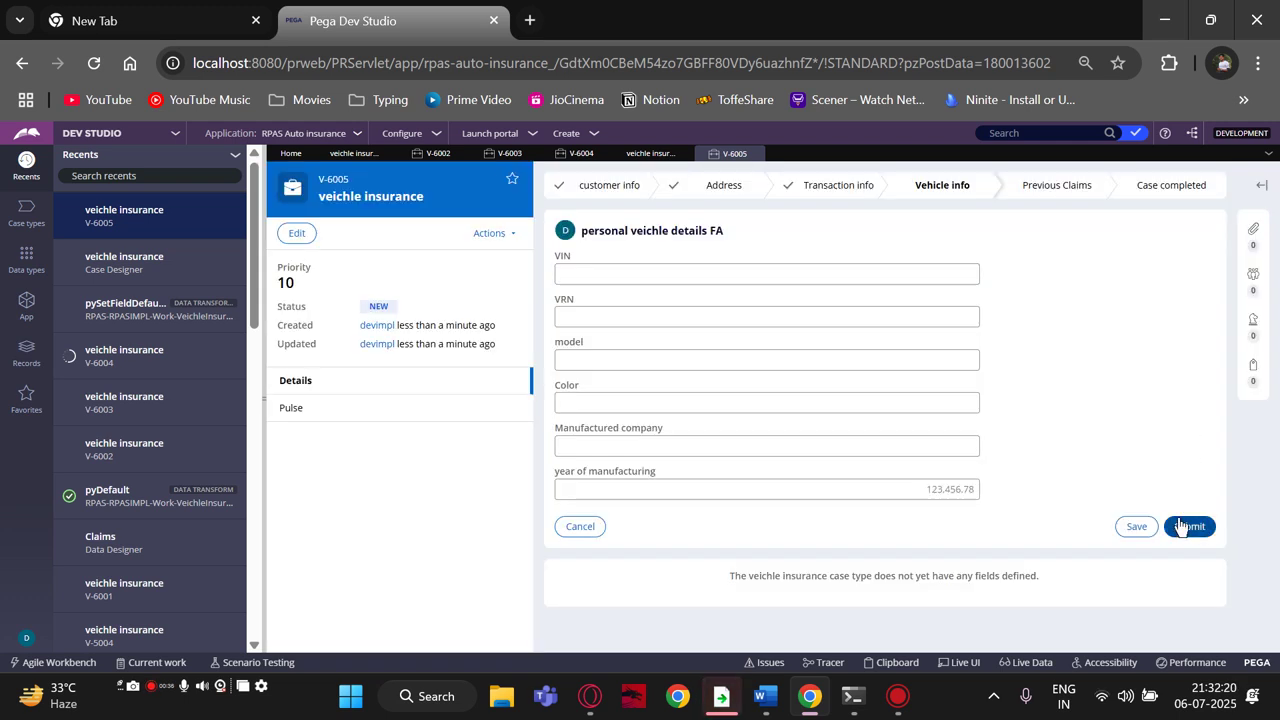
{"action": "left_click", "coordinate": [1185, 528]}
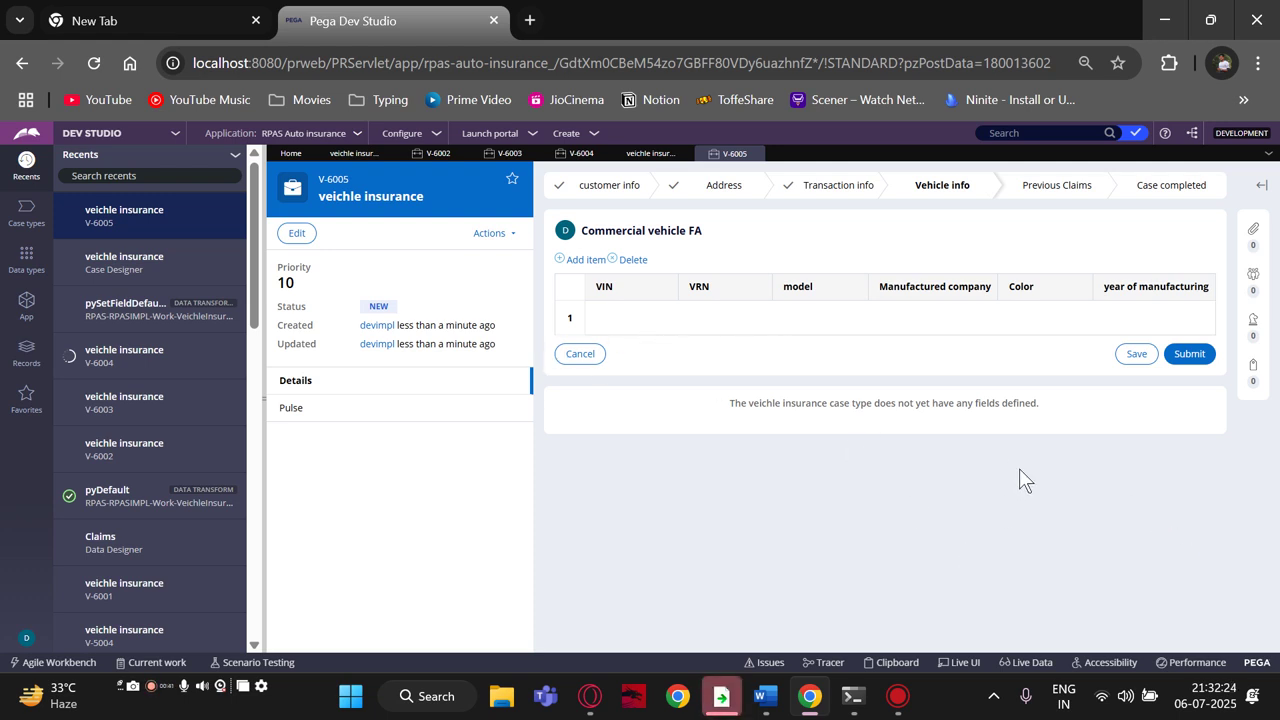
{"action": "left_click", "coordinate": [1189, 355]}
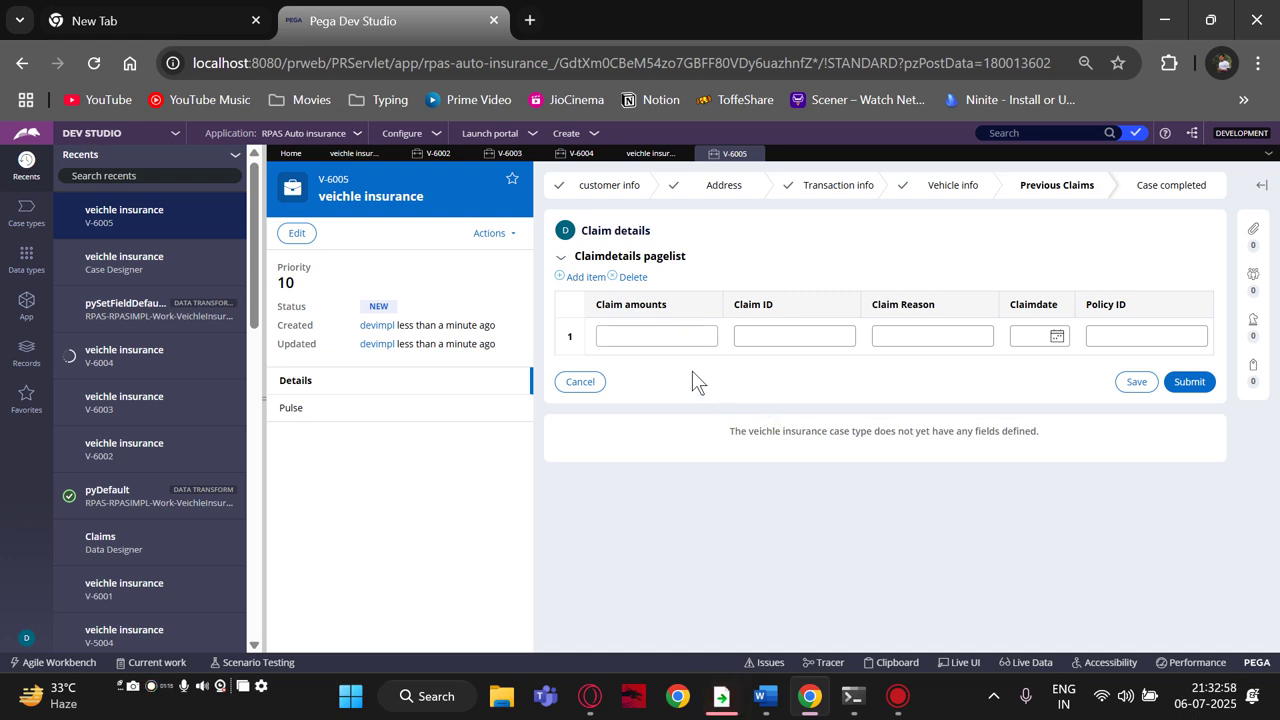
{"action": "left_click", "coordinate": [640, 331]}
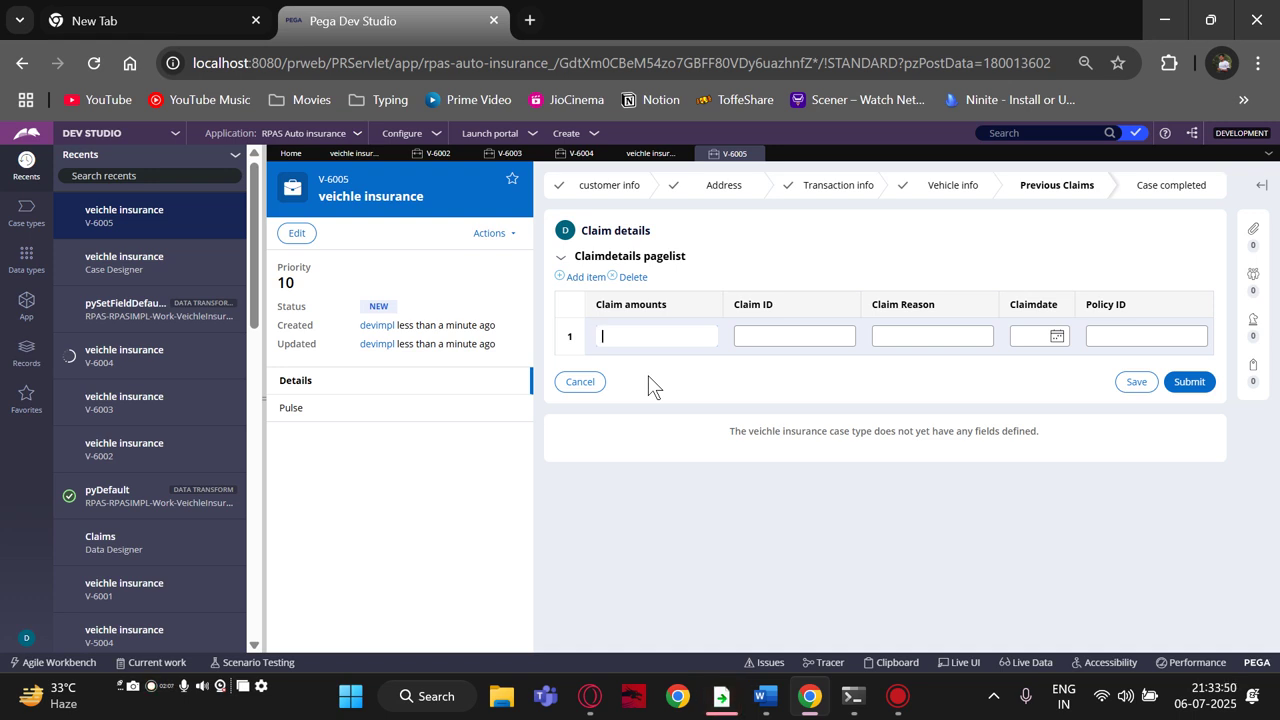
- Switch to the Word document, copy the text "Number of previous claims" from its second page, and return to Pega in the browser
{"action": "left_click", "coordinate": [765, 697]}
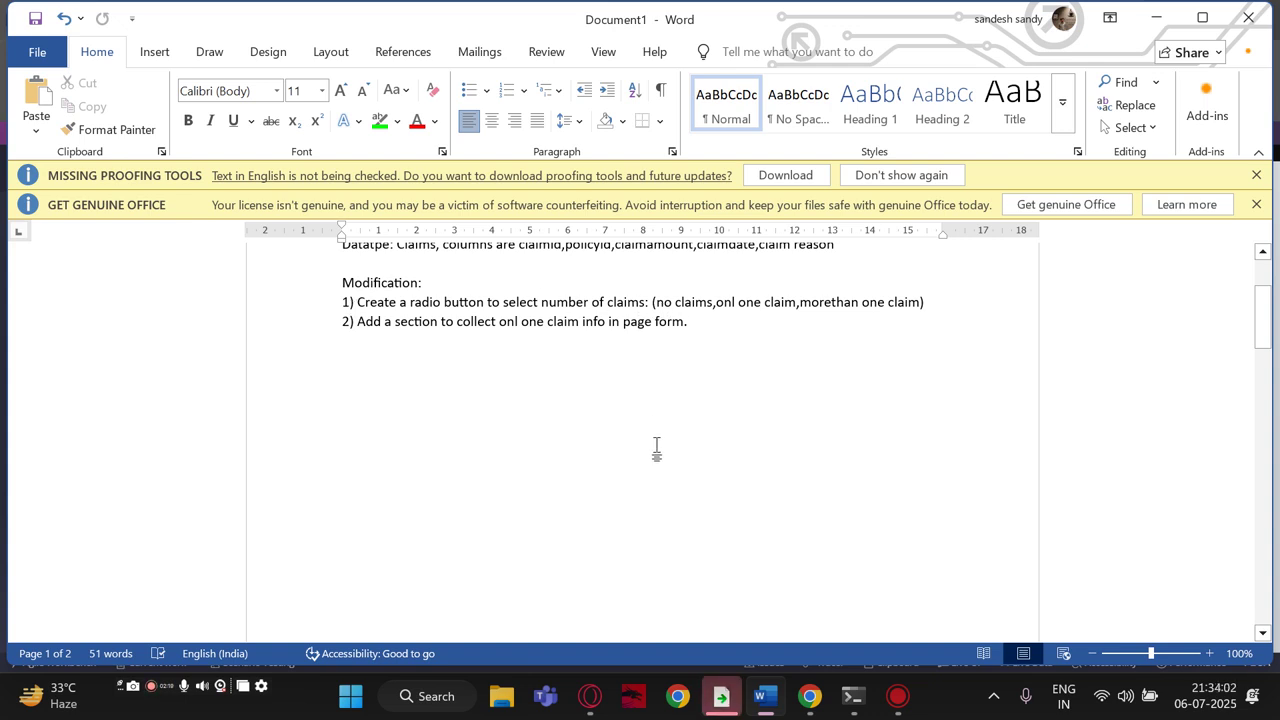
{"action": "scroll", "coordinate": [656, 449], "scroll_direction": "down", "scroll_amount": 10}
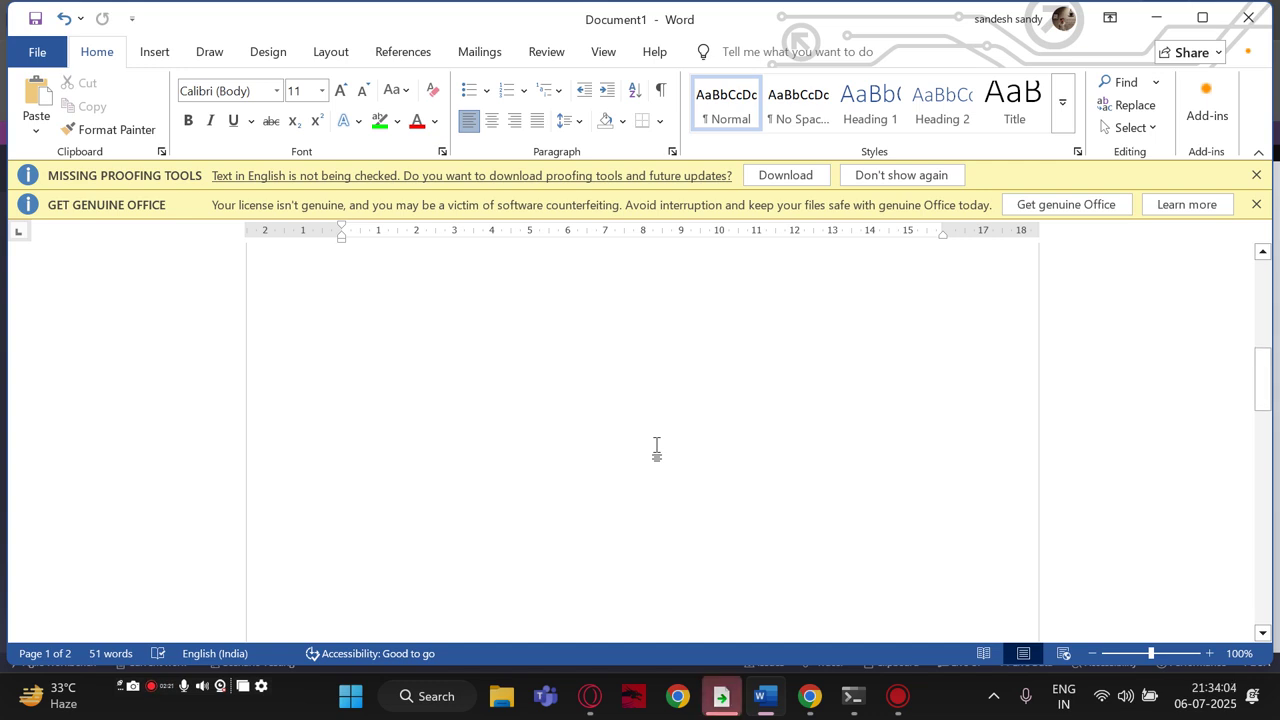
{"action": "scroll", "coordinate": [658, 446], "scroll_direction": "down", "scroll_amount": 2}
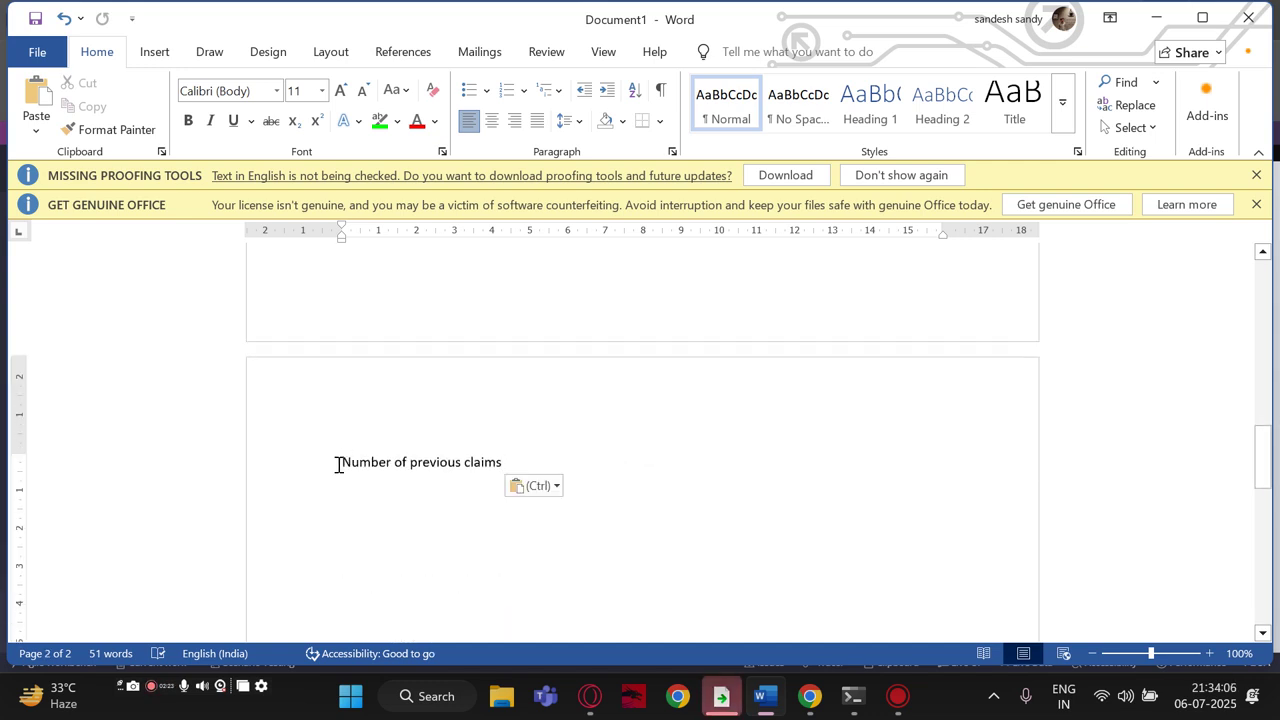
{"action": "left_click_drag", "start_coordinate": [338, 463], "coordinate": [527, 464]}
{"action": "key", "text": "ctrl+c"}
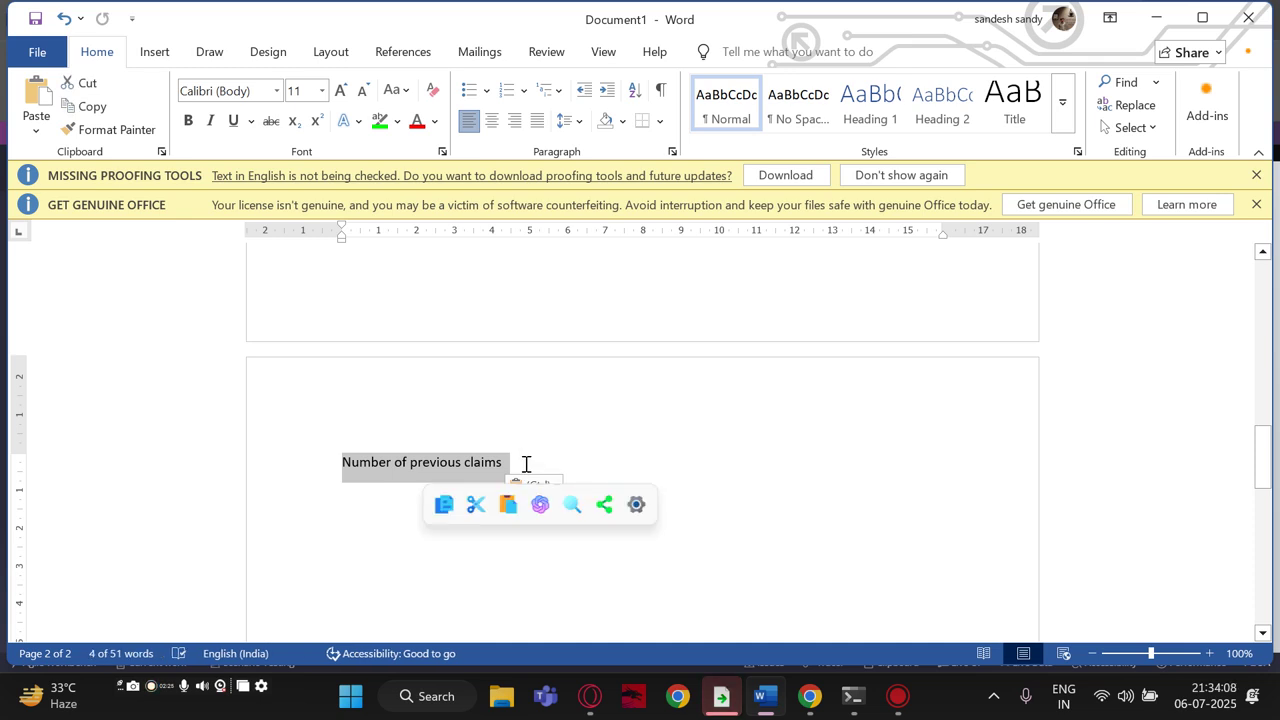
{"action": "left_click", "coordinate": [810, 696]}
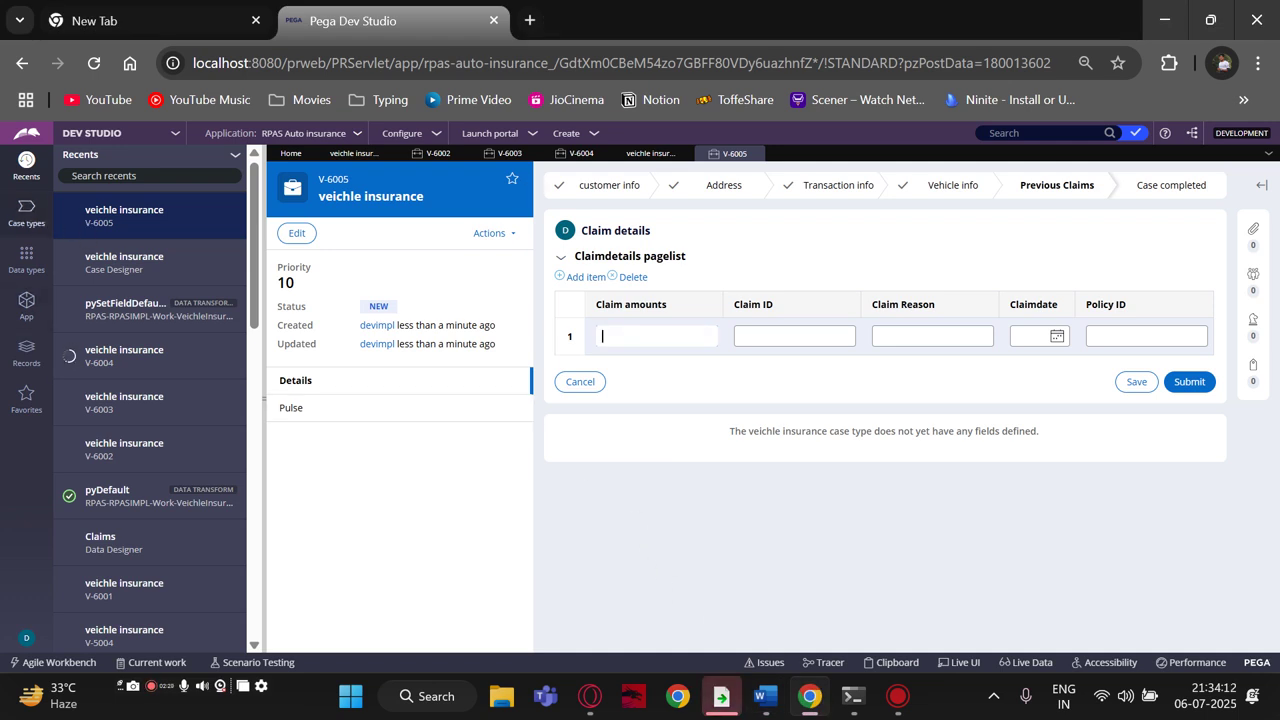
- Reload the Pega portal and switch from App Studio back to Dev Studio
{"action": "left_click", "coordinate": [86, 64]}
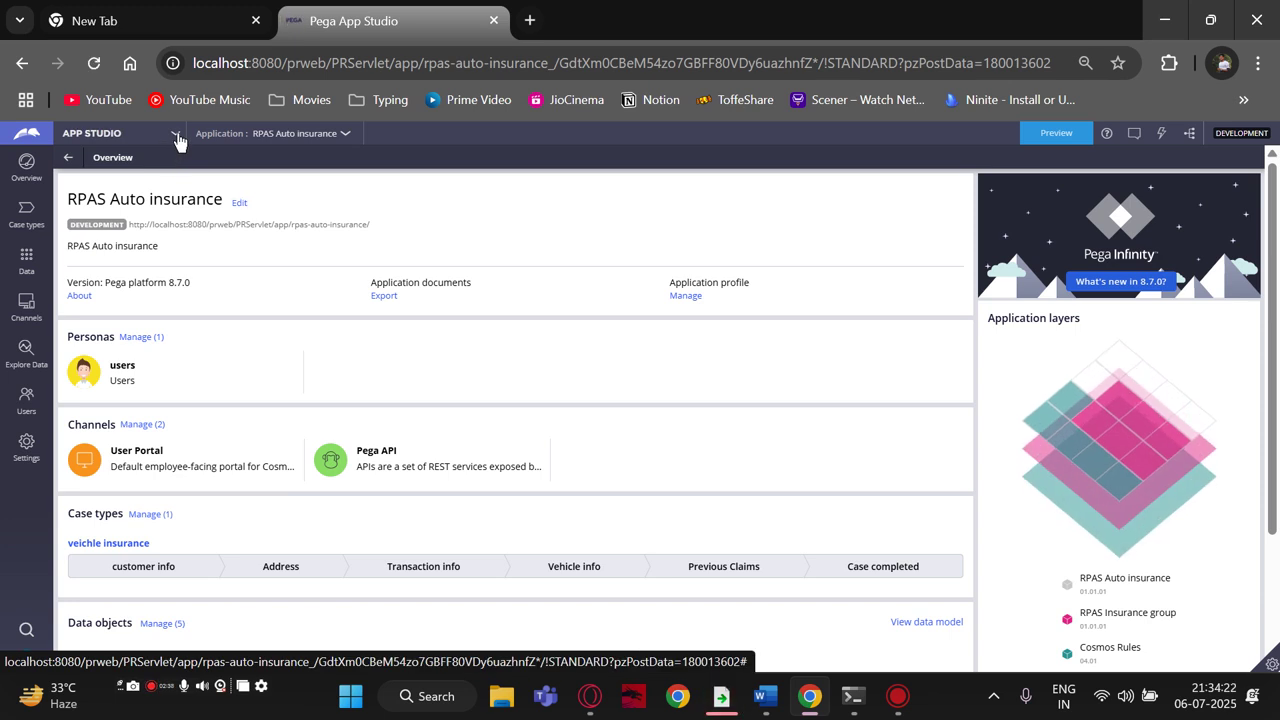
{"action": "left_click", "coordinate": [174, 134]}
{"action": "left_click", "coordinate": [117, 178]}
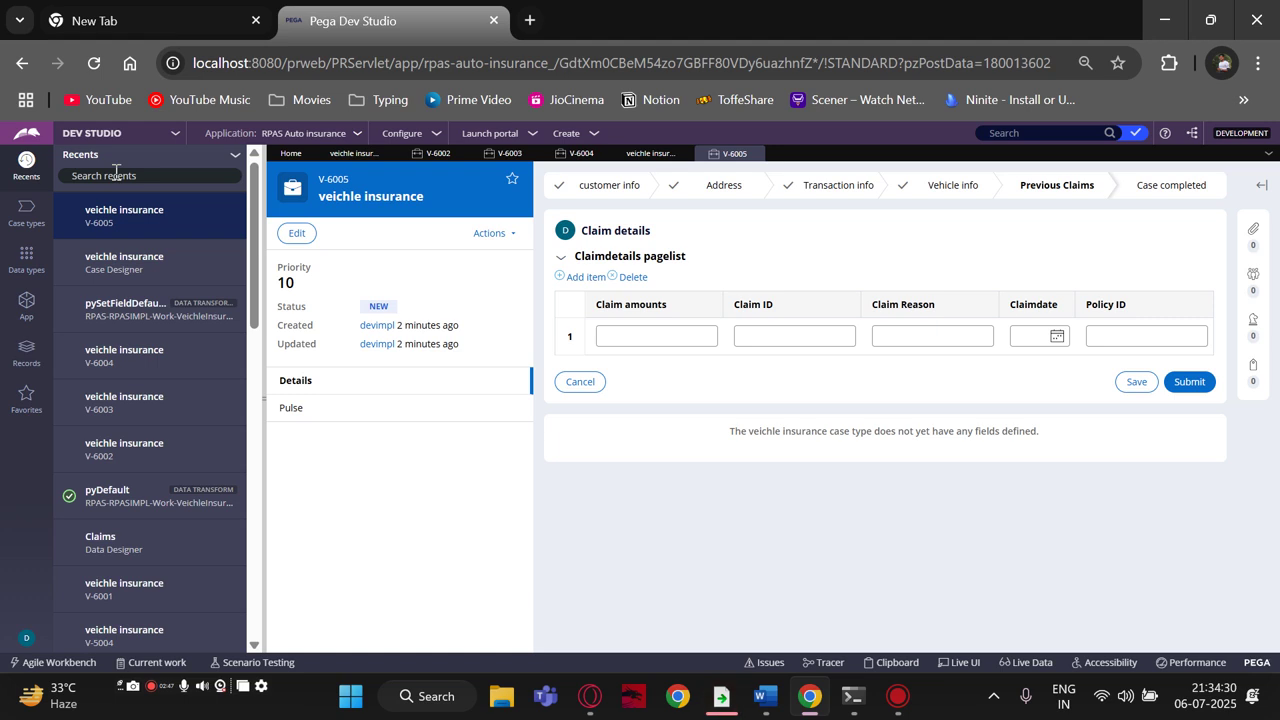
- Show the application's classes and collapse the Claims data model and the pinned RPAS-RPASIMPL-Work-VeichleInsurance class
{"action": "left_click", "coordinate": [38, 306]}
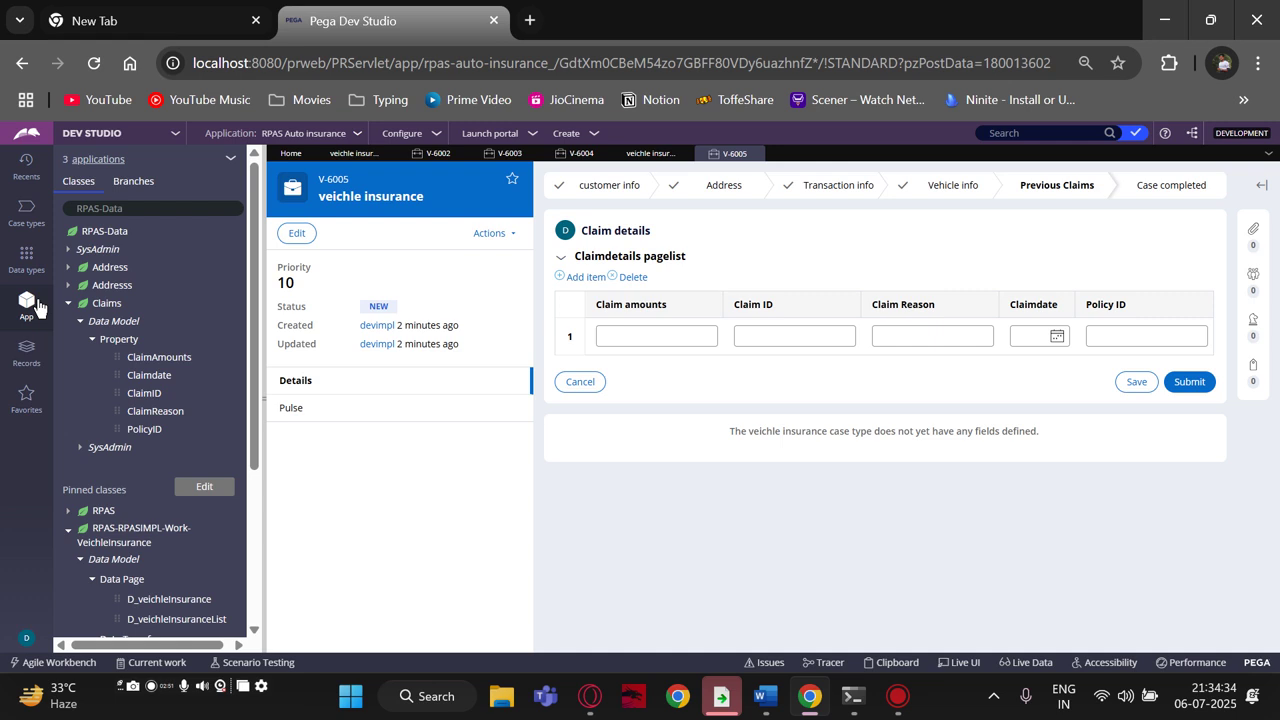
{"action": "left_click", "coordinate": [80, 324]}
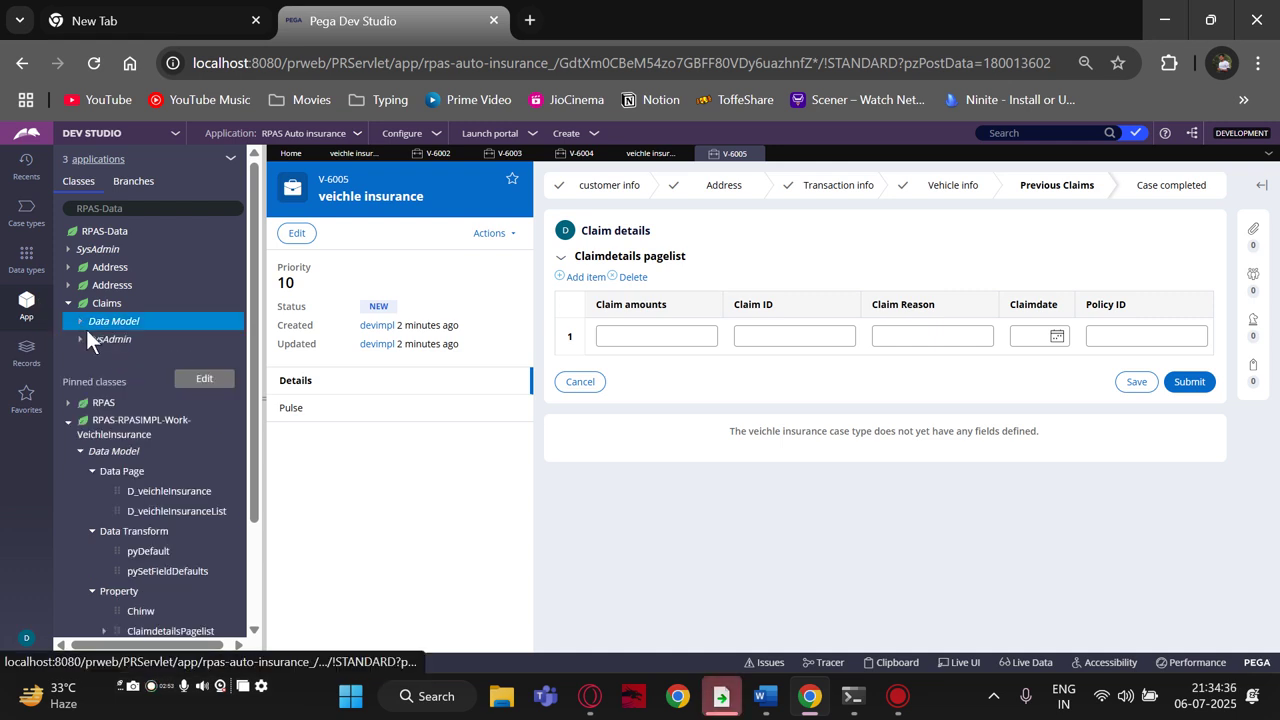
{"action": "left_click", "coordinate": [76, 450]}
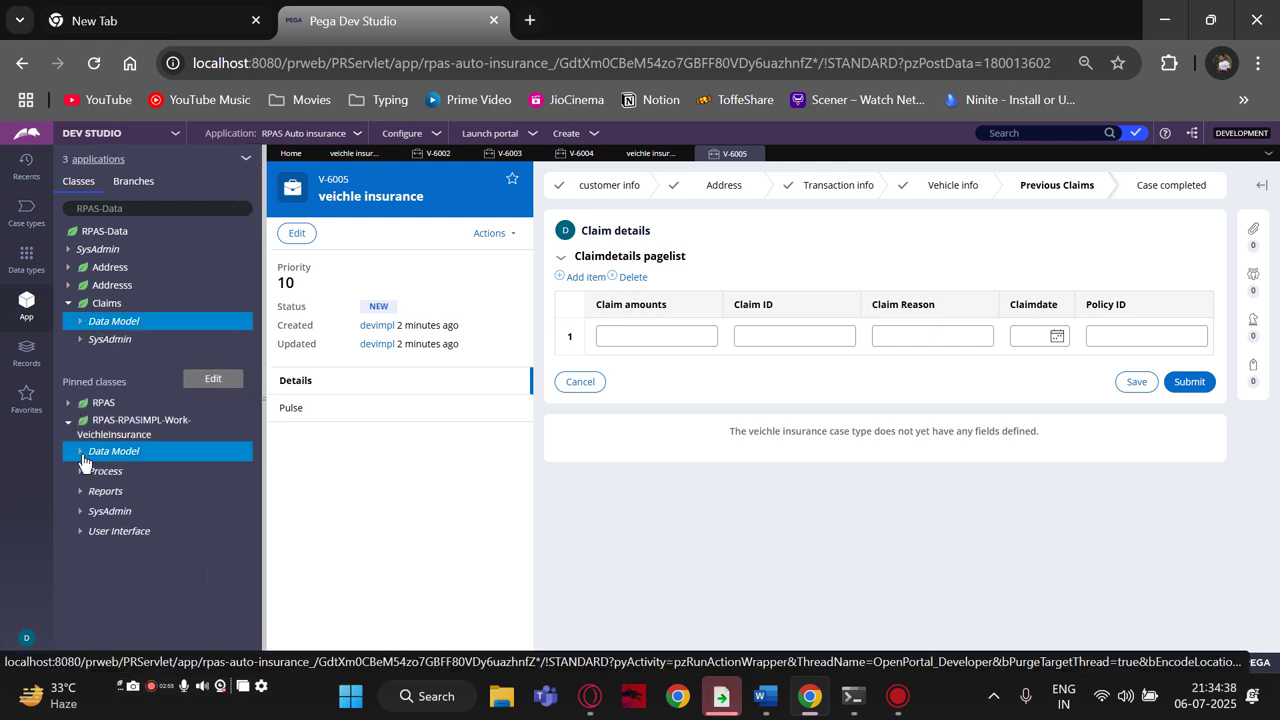
{"action": "left_click", "coordinate": [68, 422]}
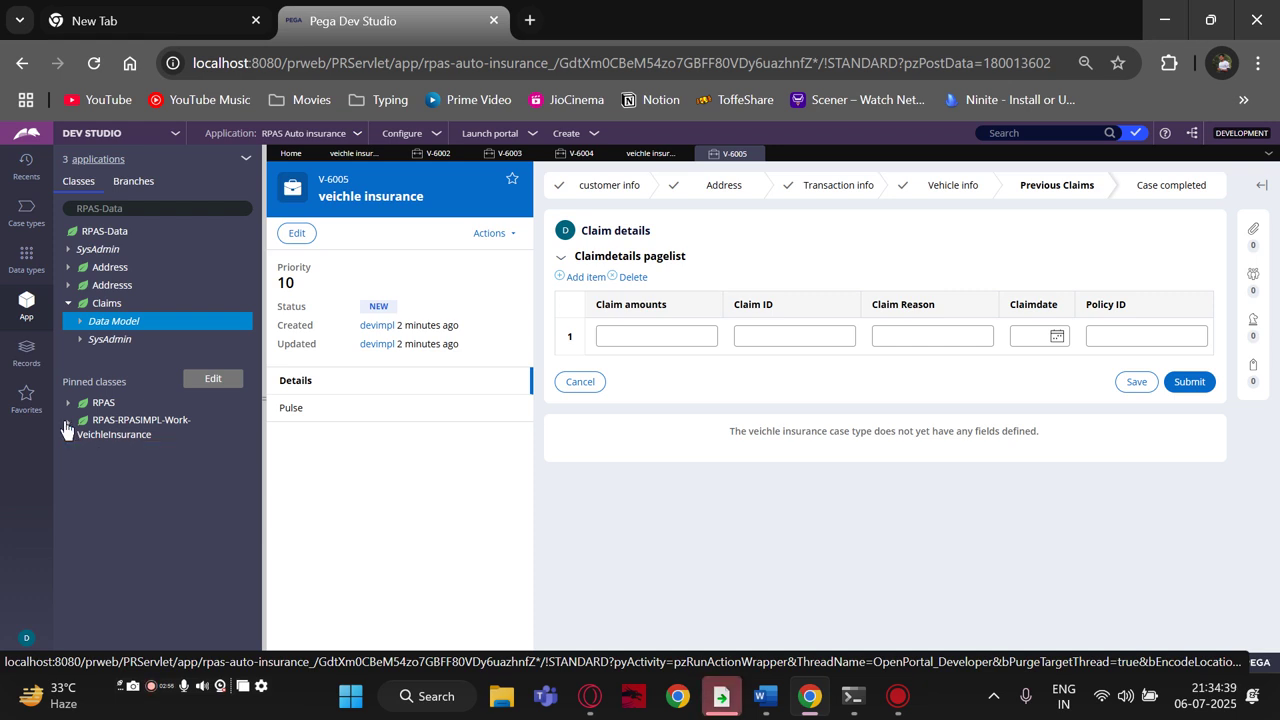
{"action": "left_click", "coordinate": [121, 430]}
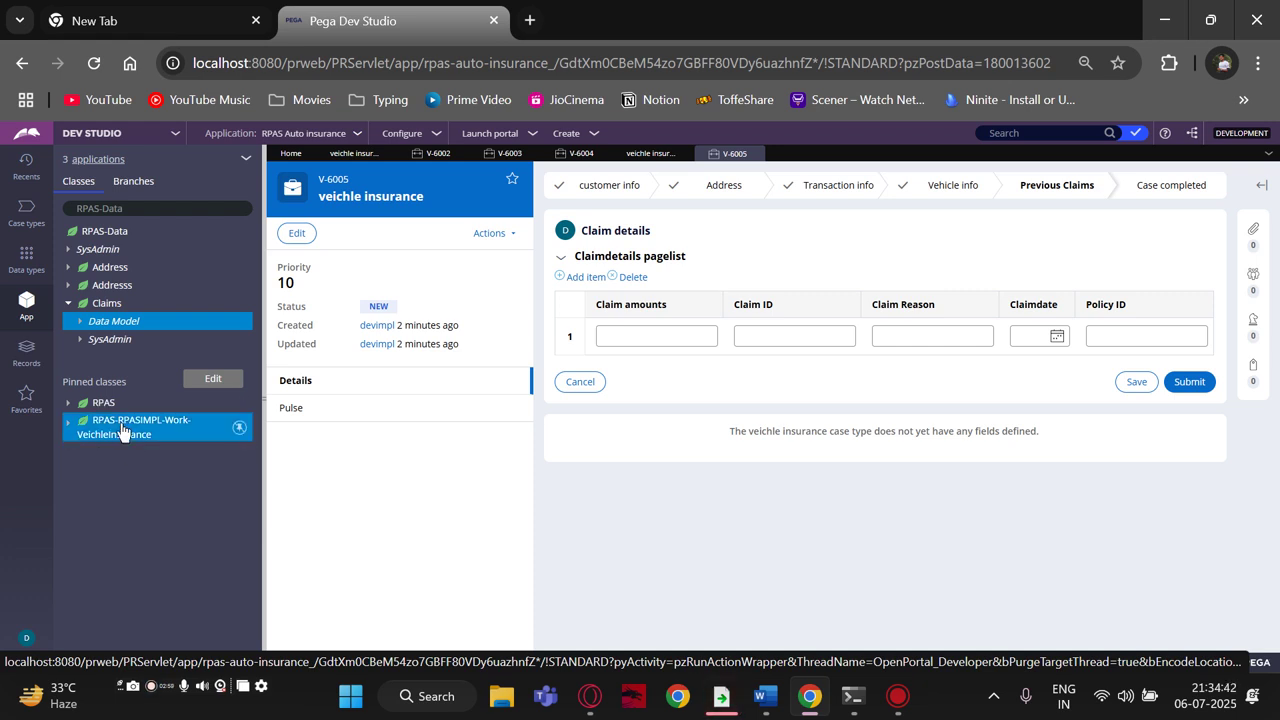
{"action": "right_click", "coordinate": [121, 430]}
{"action": "left_click", "coordinate": [112, 588]}
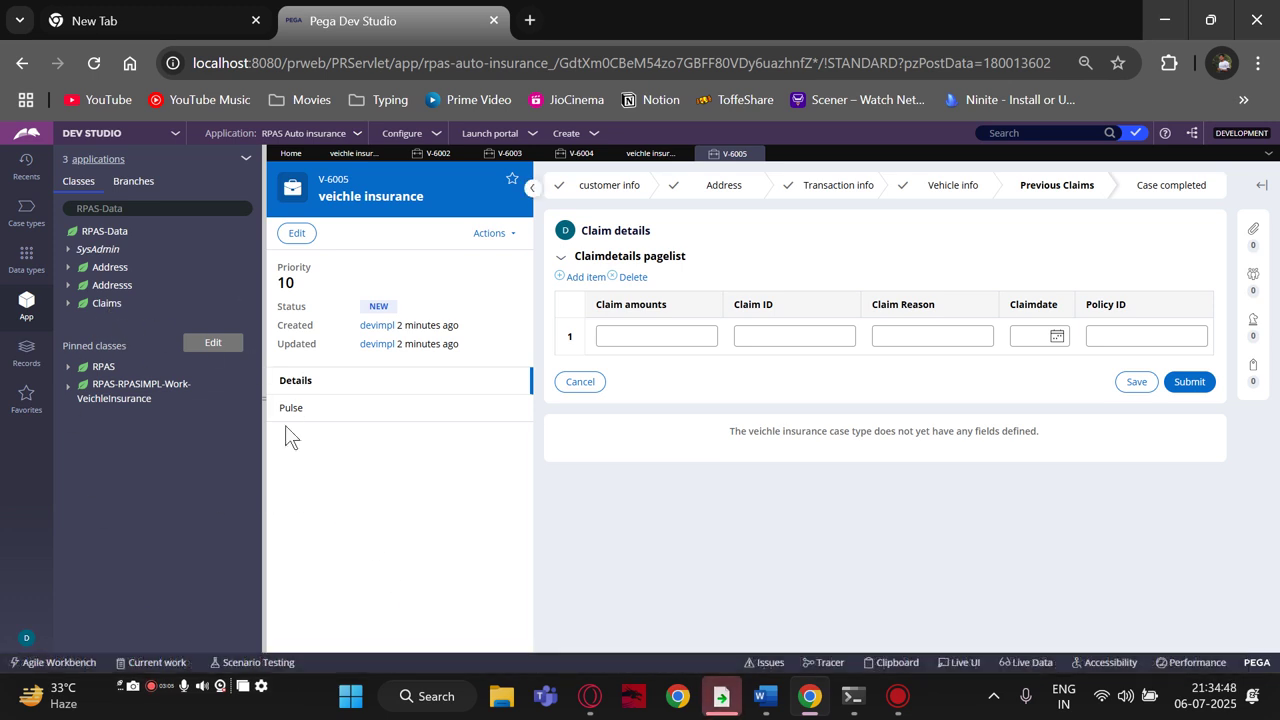
- Open the Claims data type and start a new field named "Number of previous claims" in its data model
{"action": "left_click", "coordinate": [26, 262]}
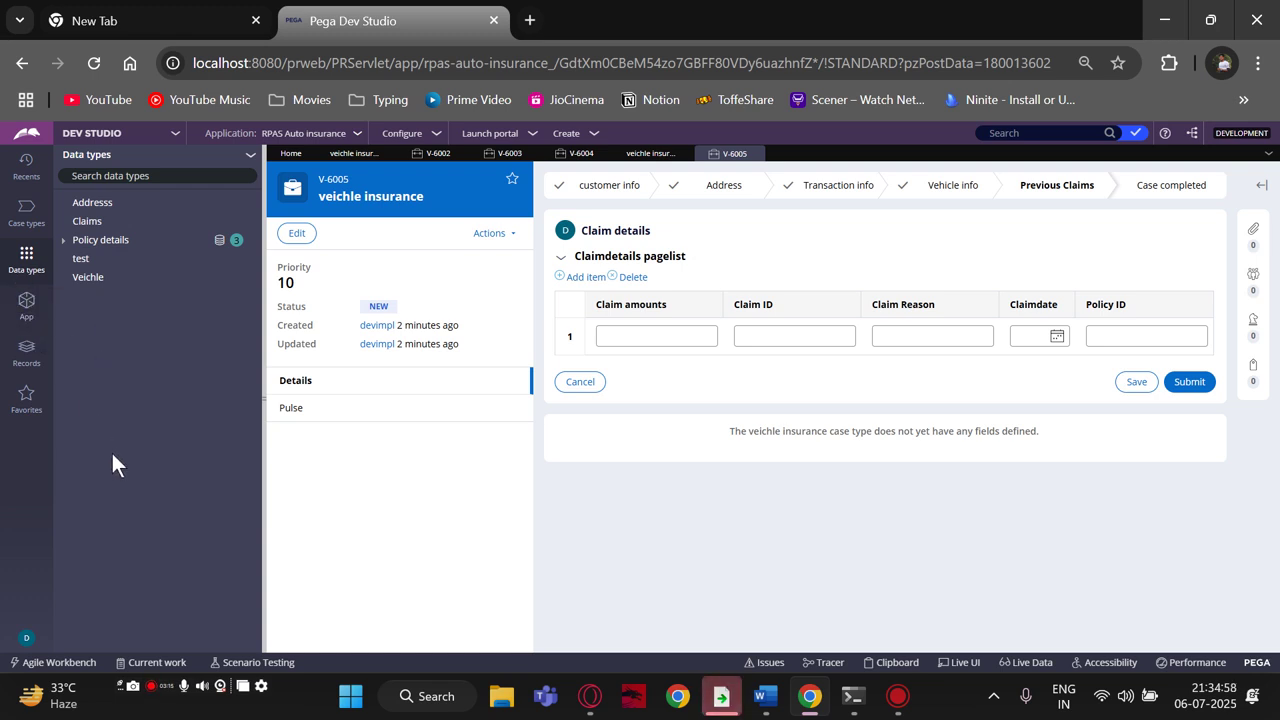
{"action": "left_click", "coordinate": [68, 241]}
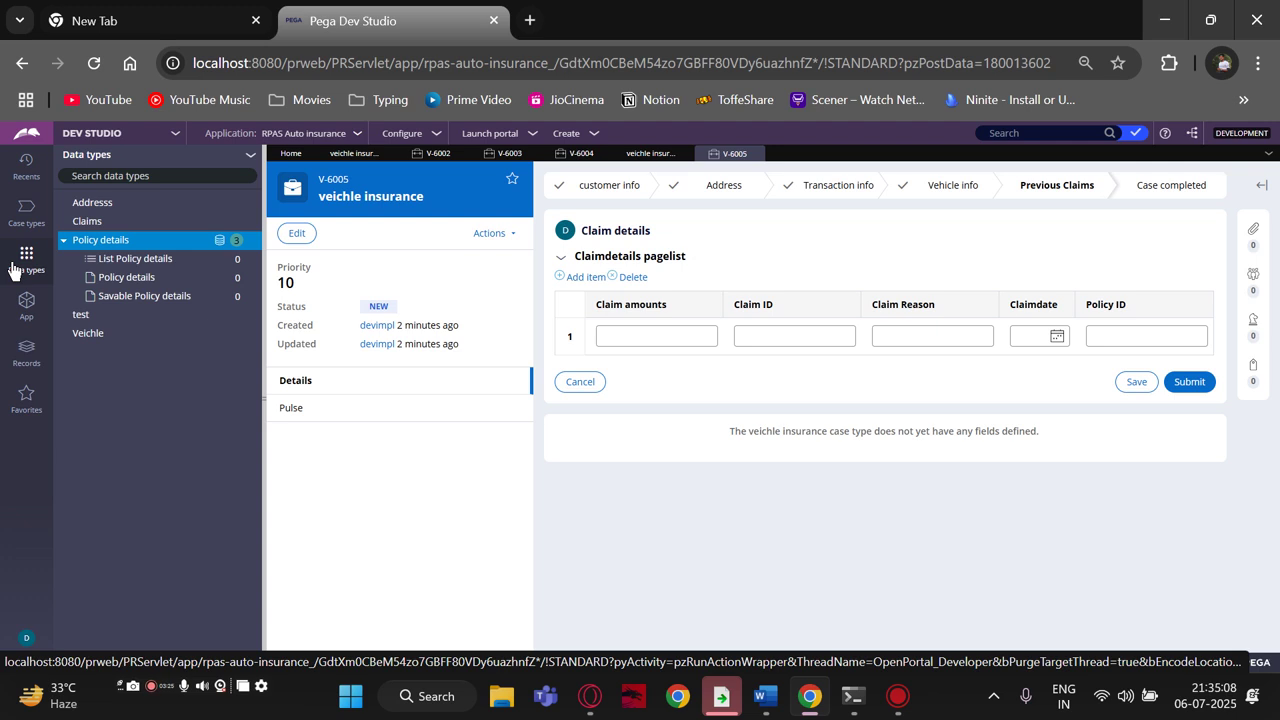
{"action": "left_click", "coordinate": [88, 222]}
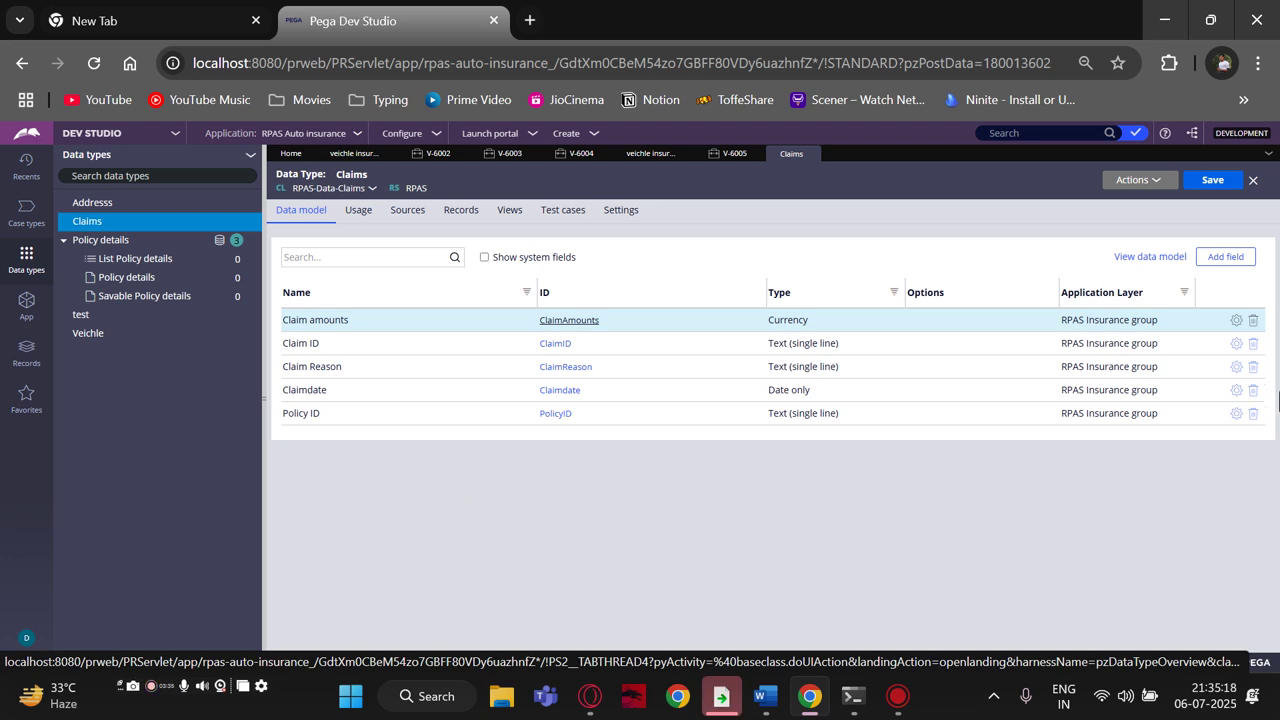
{"action": "left_click", "coordinate": [1204, 261]}
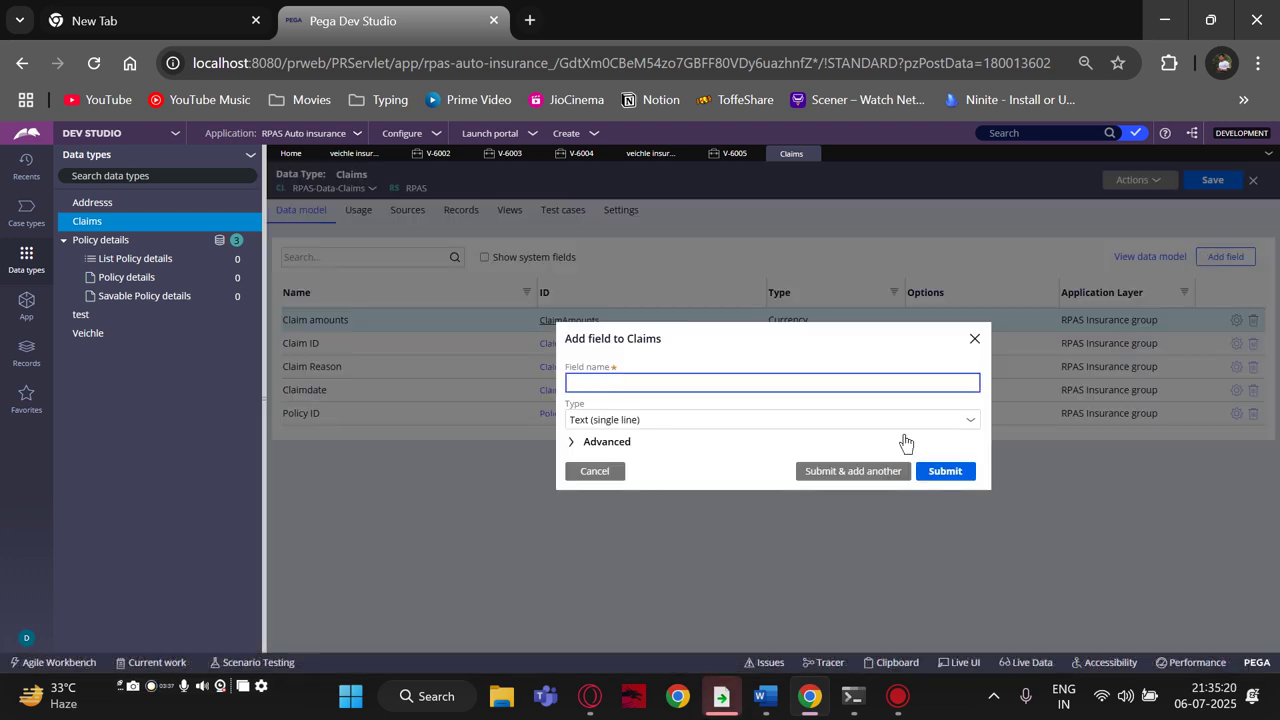
{"action": "key", "text": "ctrl+v"}
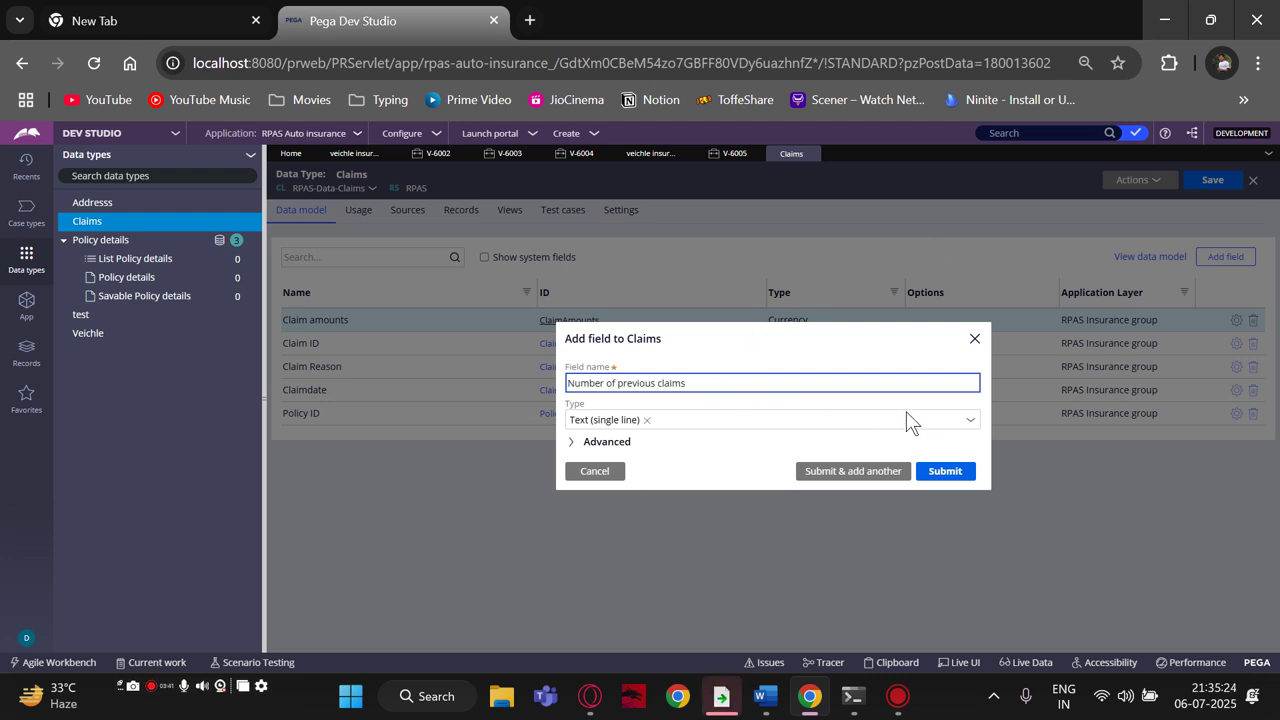
- Set the type of the new Number of previous claims field to Picklist
{"action": "left_click", "coordinate": [972, 427]}
{"action": "scroll", "coordinate": [843, 374], "scroll_direction": "down", "scroll_amount": 1}
{"action": "scroll", "coordinate": [650, 285], "scroll_direction": "down", "scroll_amount": 5}
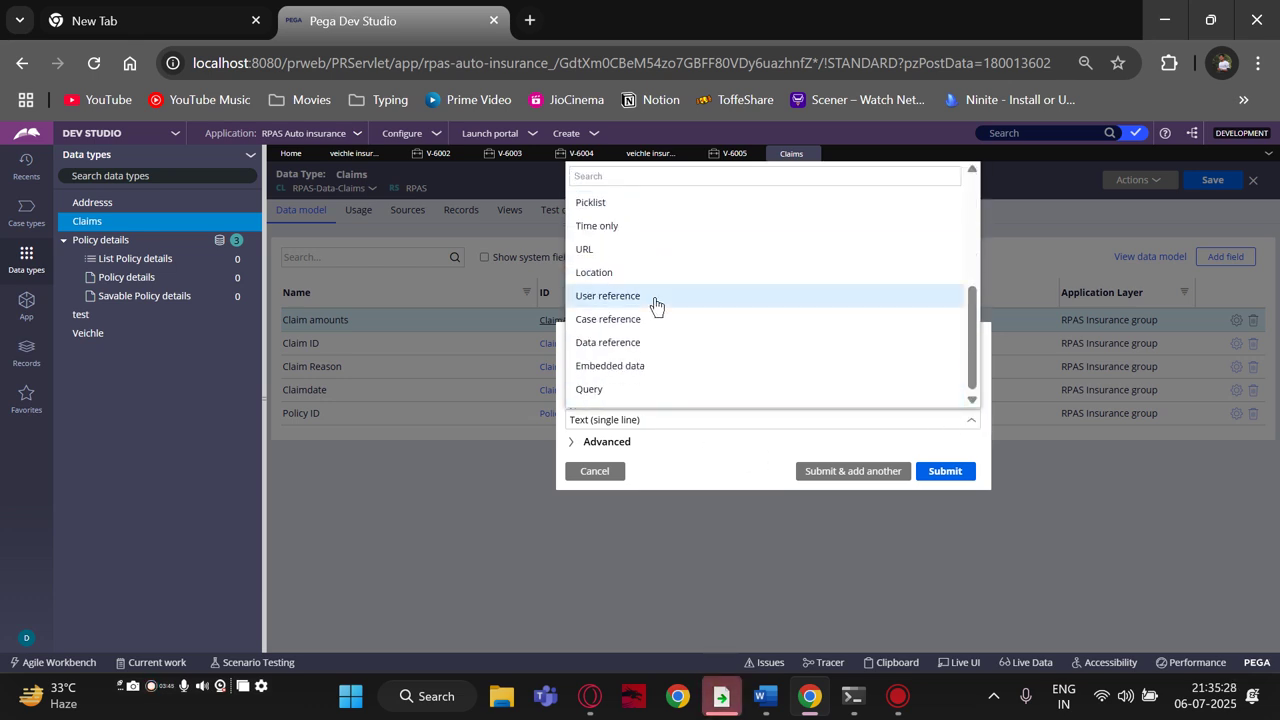
{"action": "scroll", "coordinate": [670, 363], "scroll_direction": "up", "scroll_amount": 3}
{"action": "scroll", "coordinate": [670, 363], "scroll_direction": "down", "scroll_amount": 3}
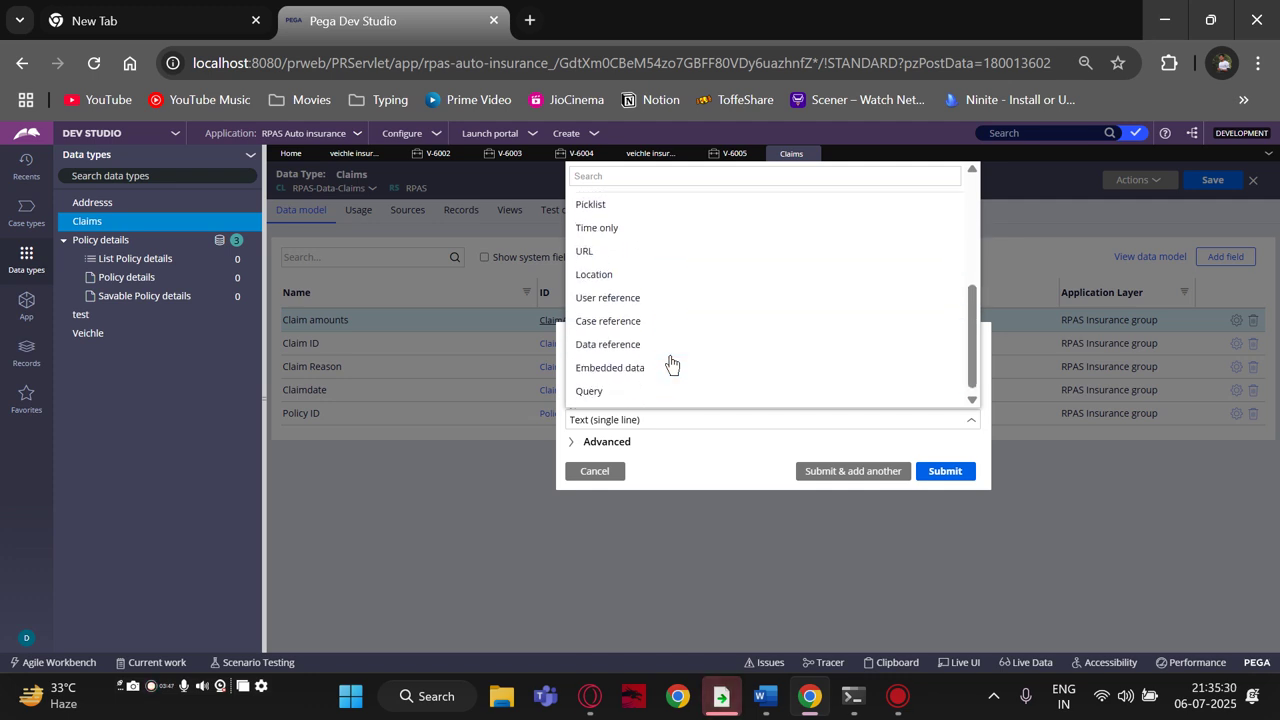
{"action": "left_click", "coordinate": [591, 203]}
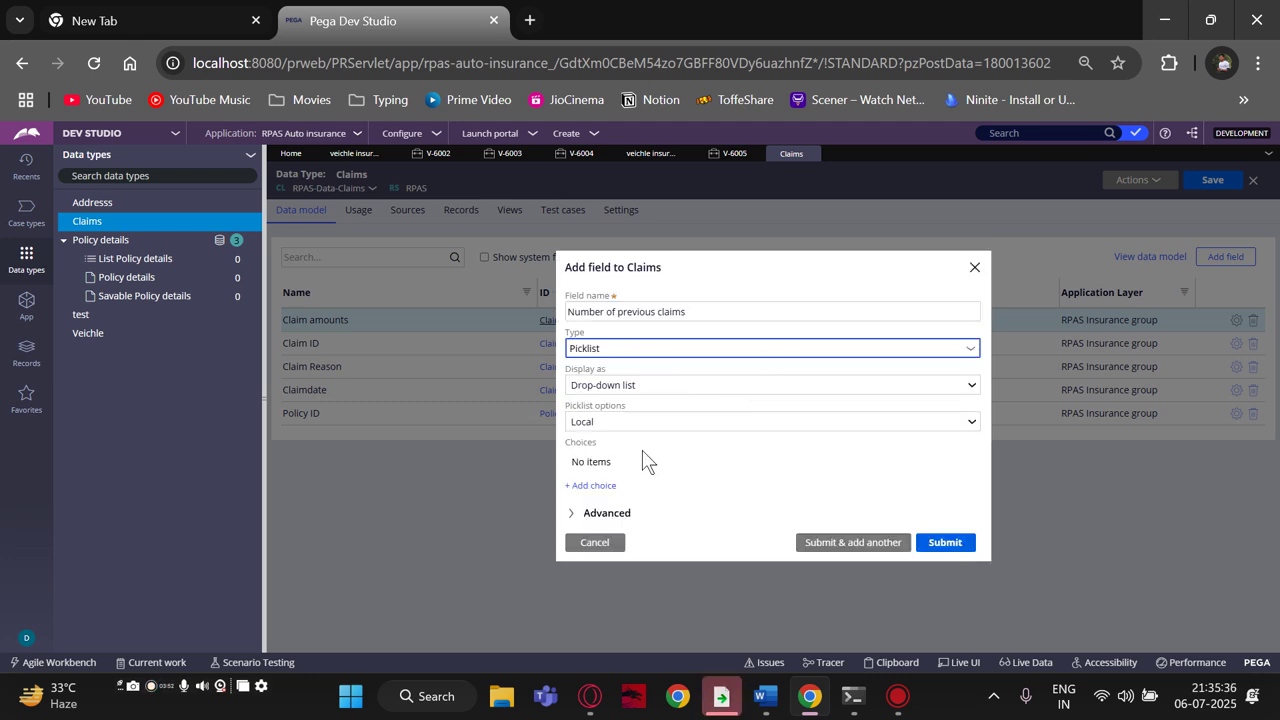
- Display the Number of previous claims picklist as Radio-buttons and keep its picklist options set to Local
{"action": "left_click", "coordinate": [723, 388]}
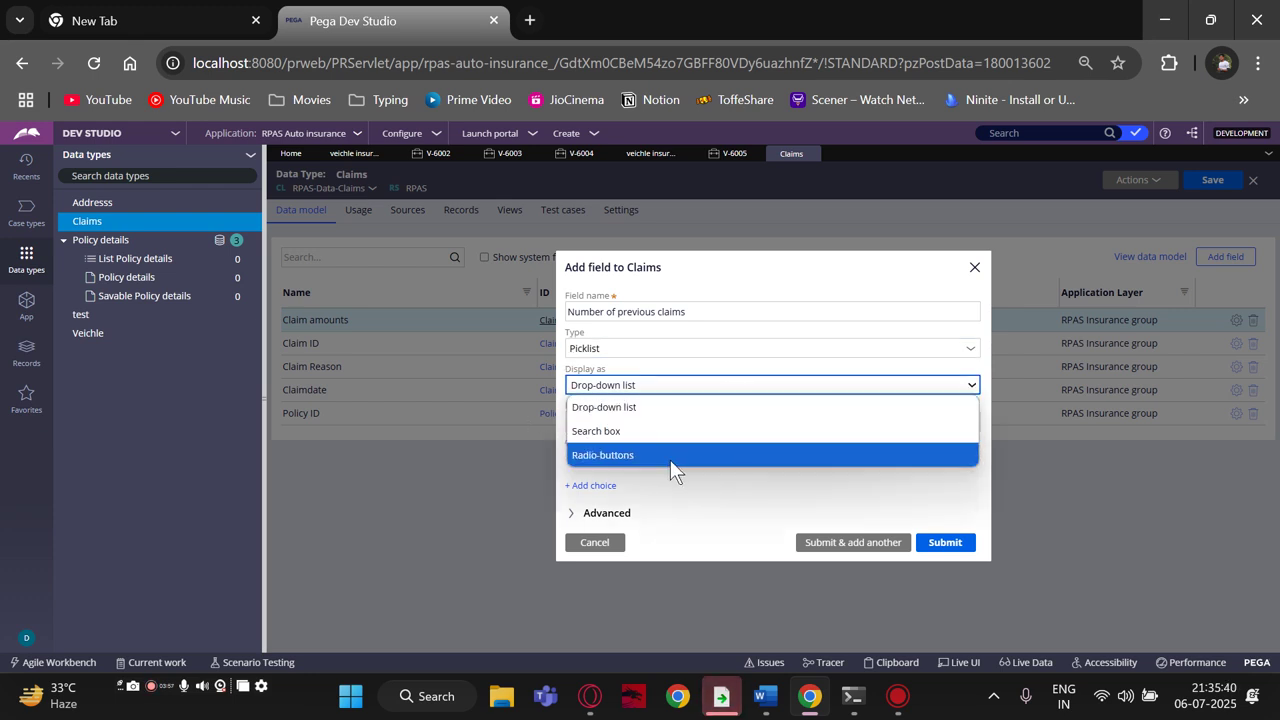
{"action": "left_click", "coordinate": [670, 458]}
{"action": "left_click", "coordinate": [622, 426]}
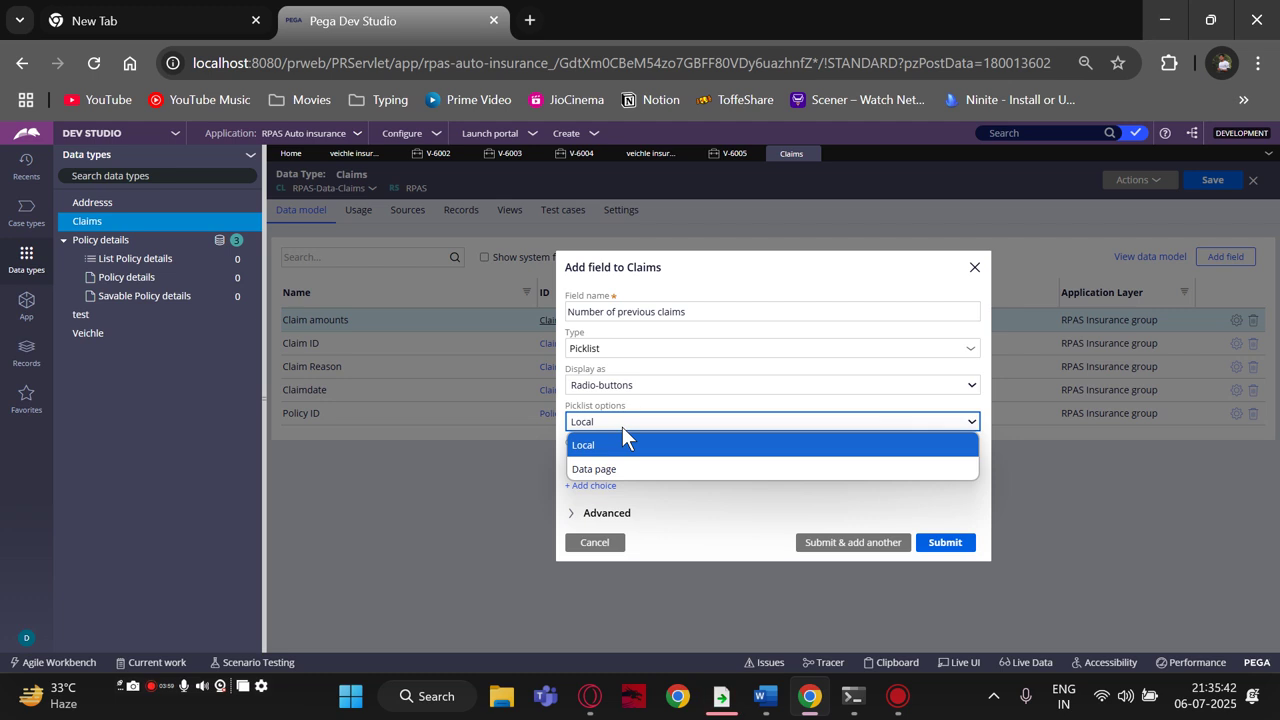
{"action": "left_click", "coordinate": [585, 442]}
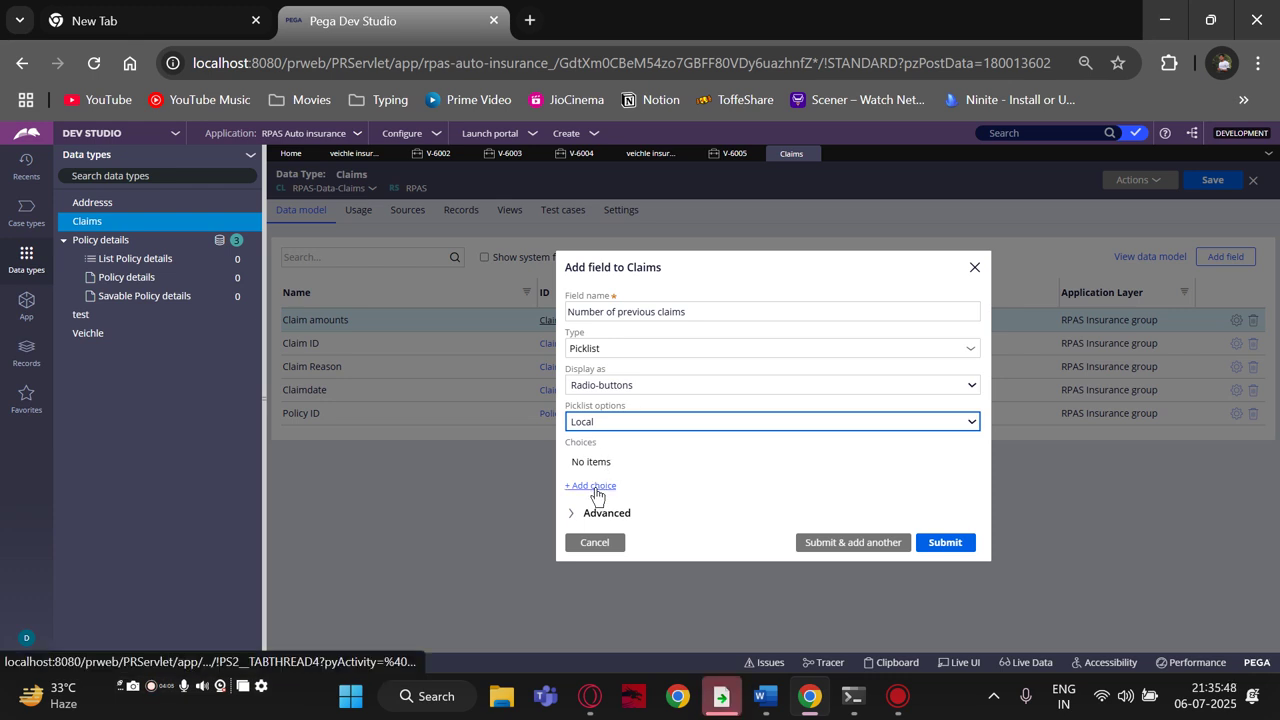
{"action": "left_click", "coordinate": [608, 426]}
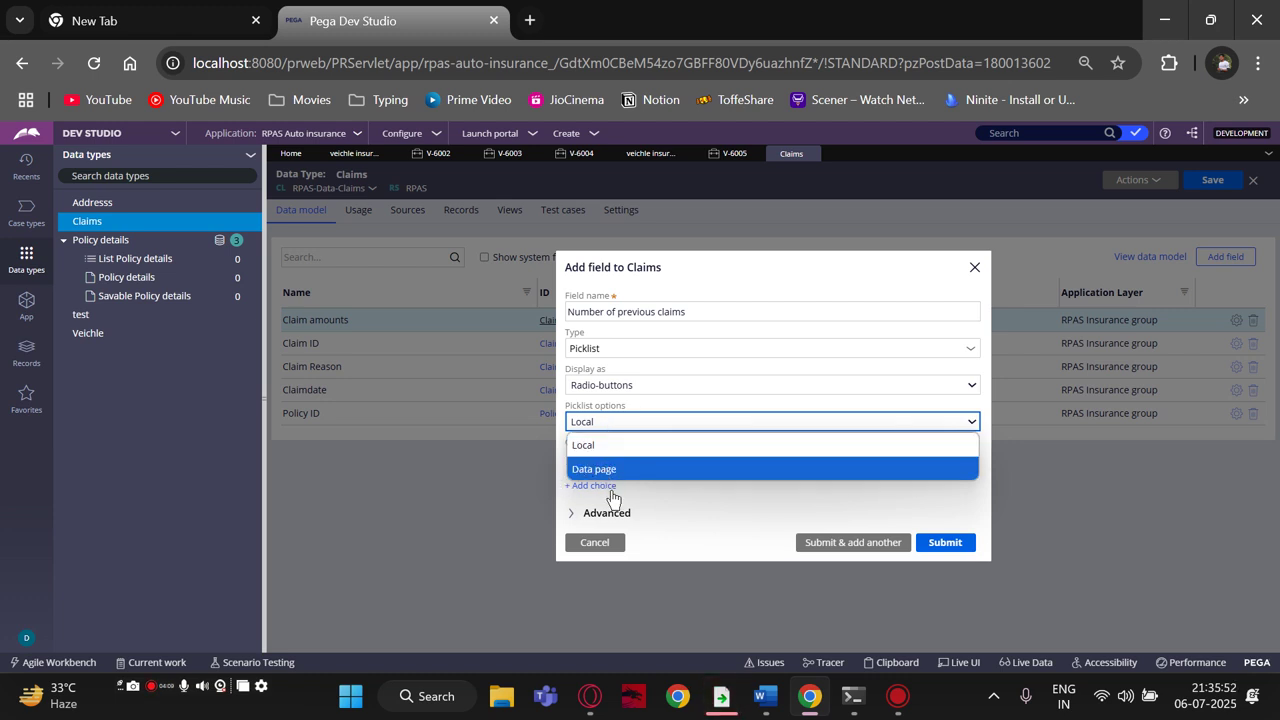
{"action": "left_click", "coordinate": [667, 503]}
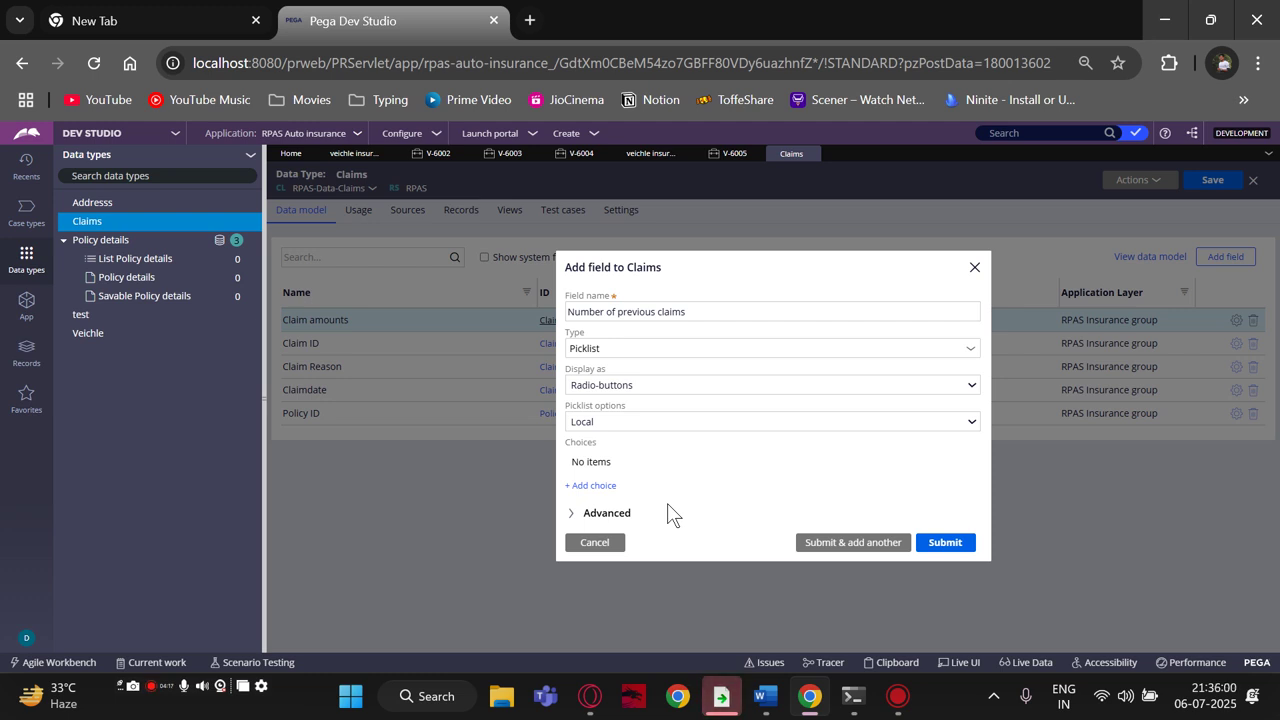
- Add the choices "No claims" and "only one claim" to the Number of previous claims picklist
{"action": "left_click", "coordinate": [592, 486]}
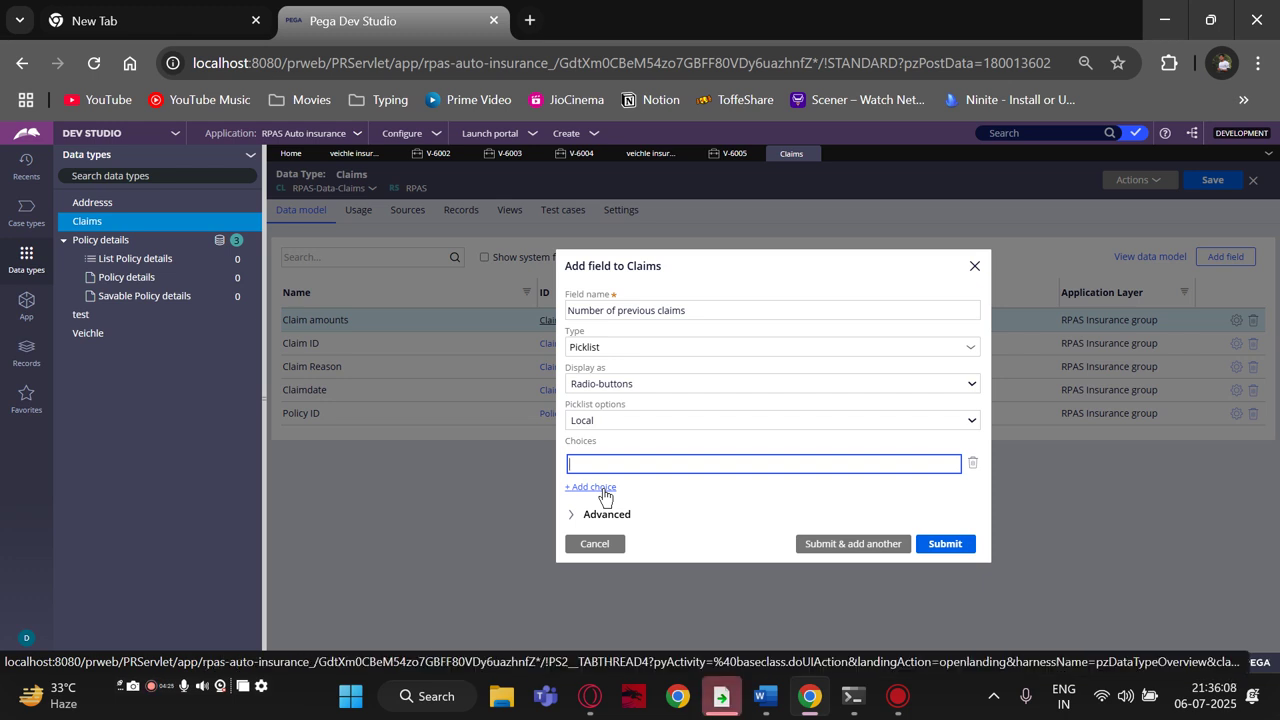
{"action": "type", "text": "No cla"}
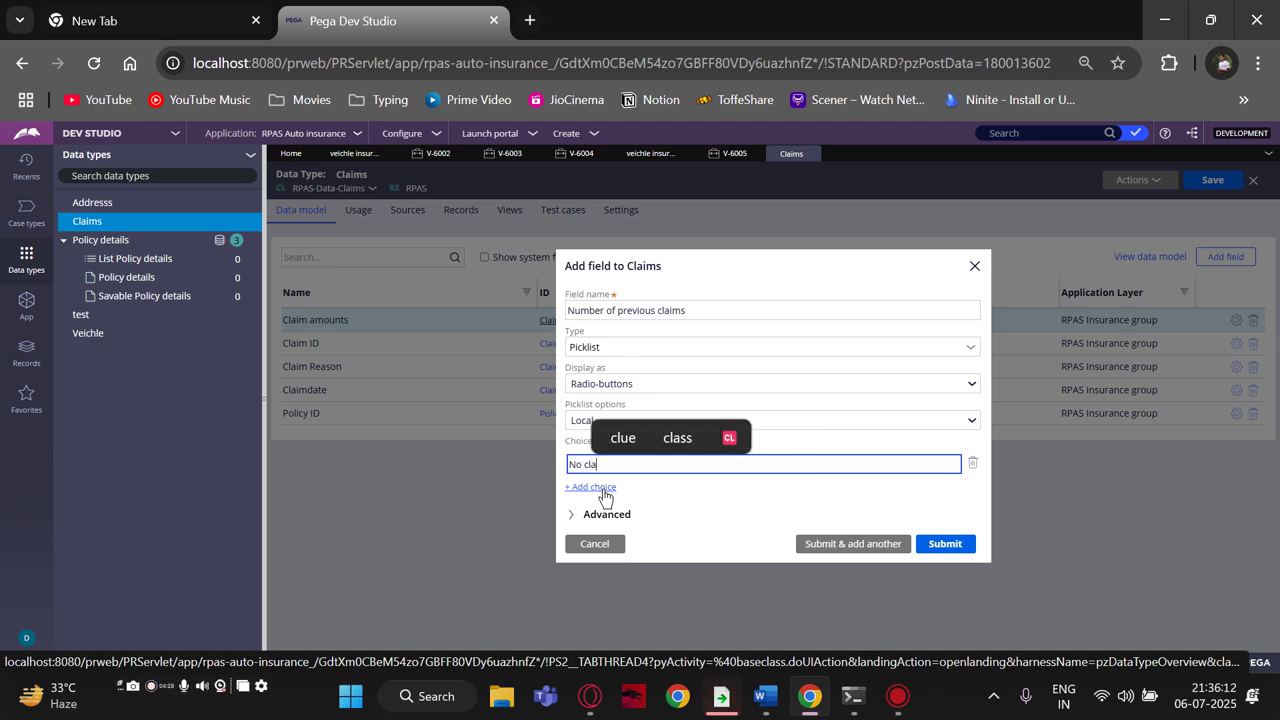
{"action": "type", "text": "ims"}
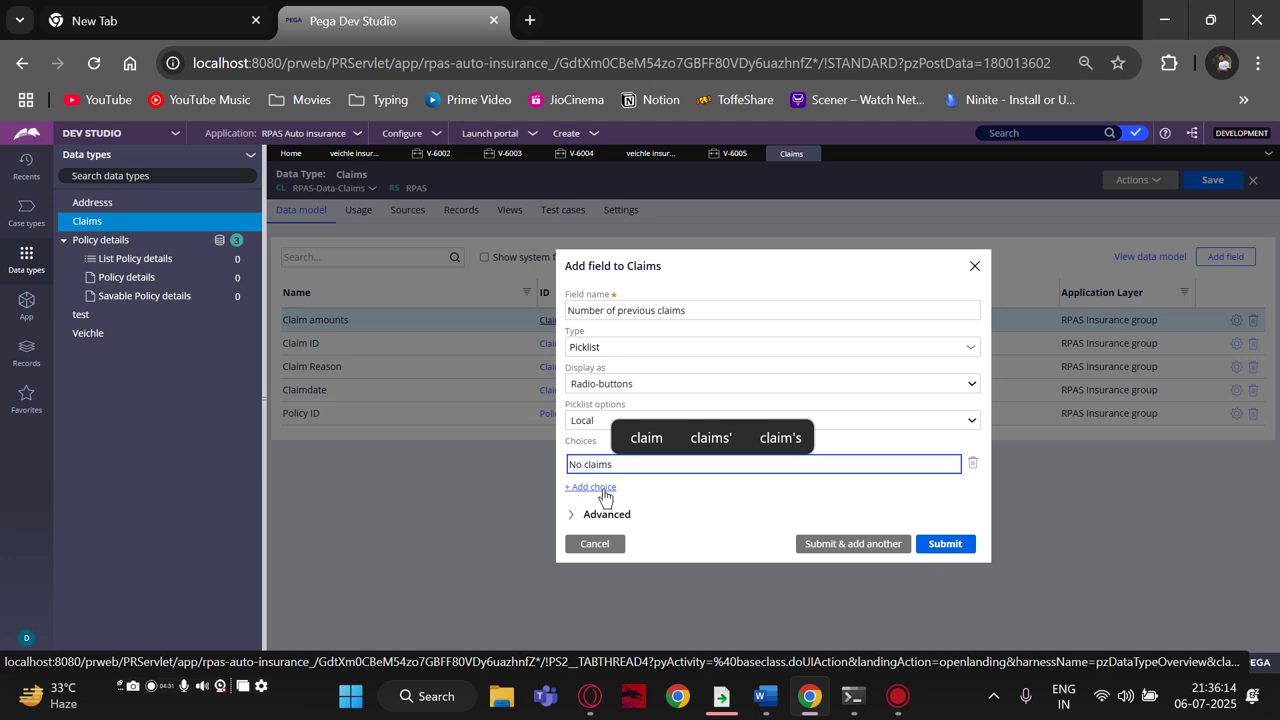
{"action": "left_click", "coordinate": [596, 487]}
{"action": "type", "text": "on"}
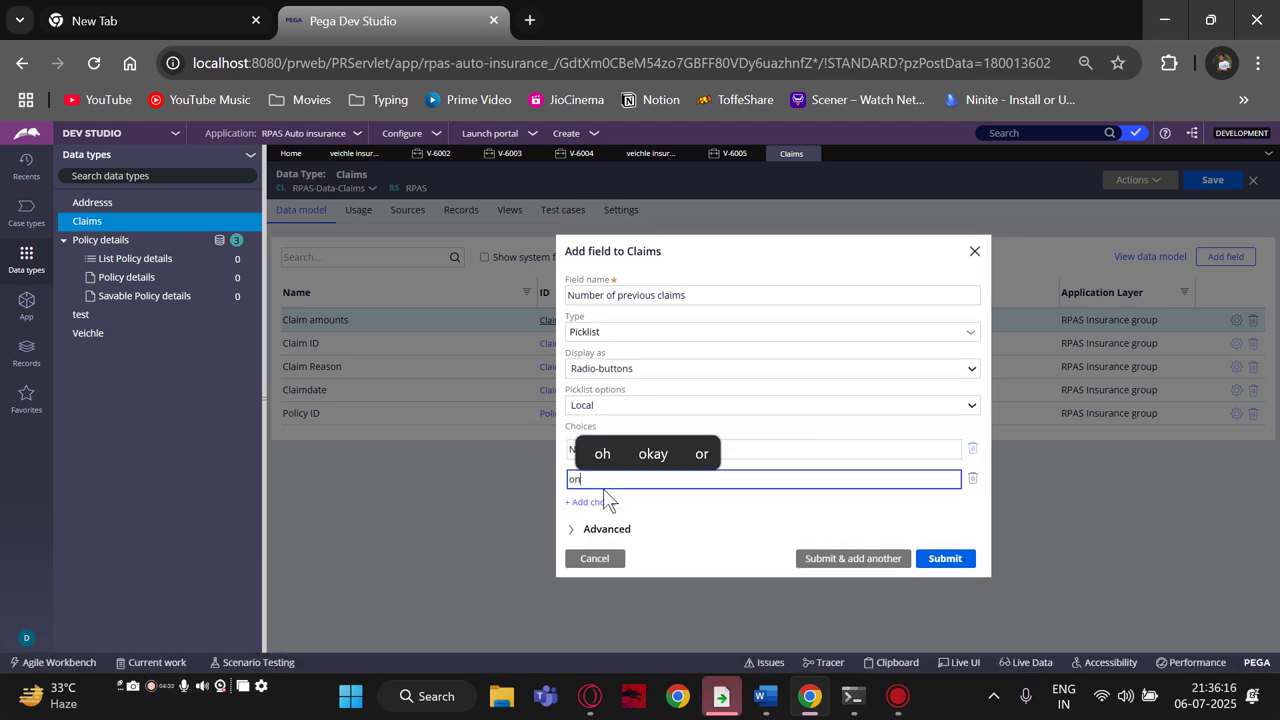
{"action": "type", "text": "l one"}
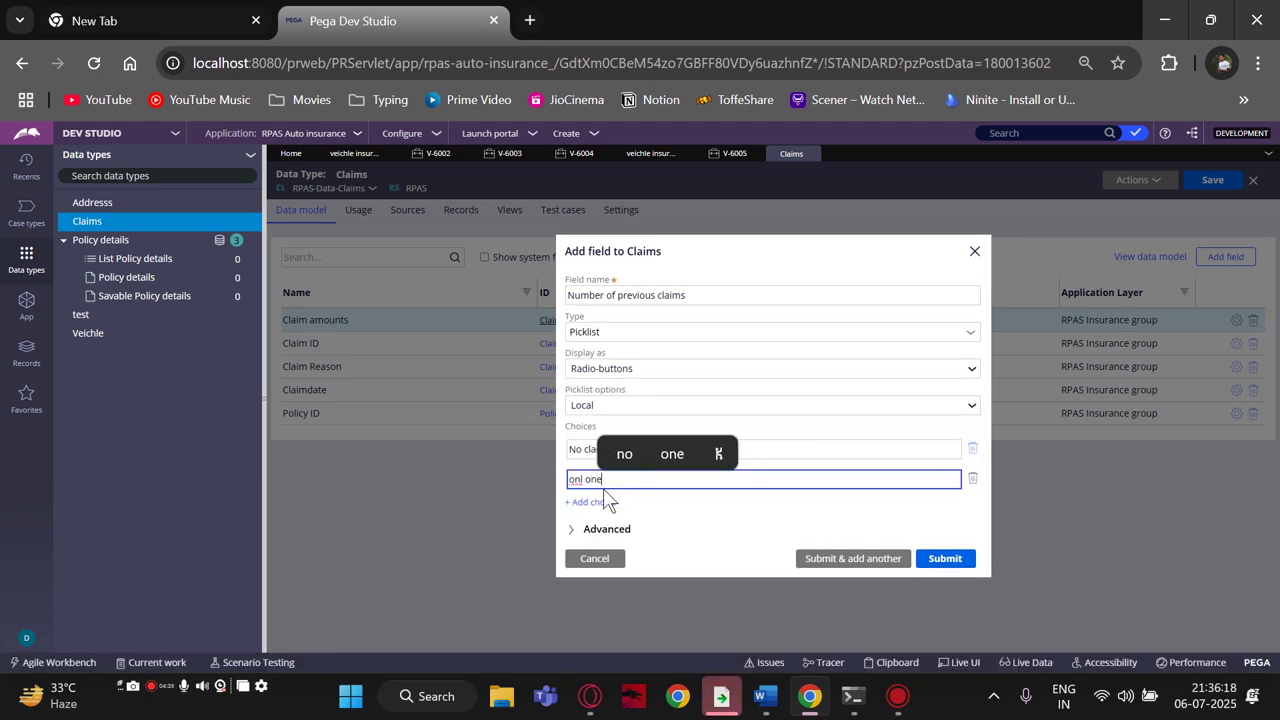
{"action": "type", "text": " claim"}
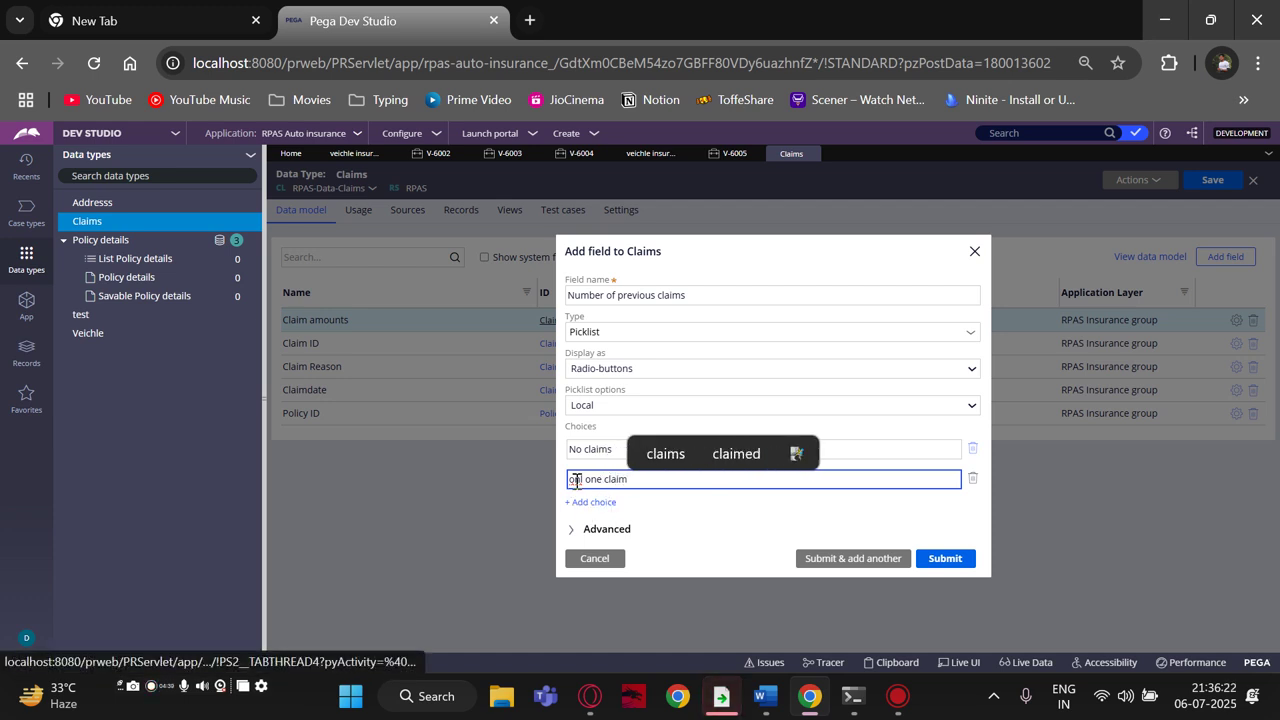
{"action": "left_click", "coordinate": [584, 482]}
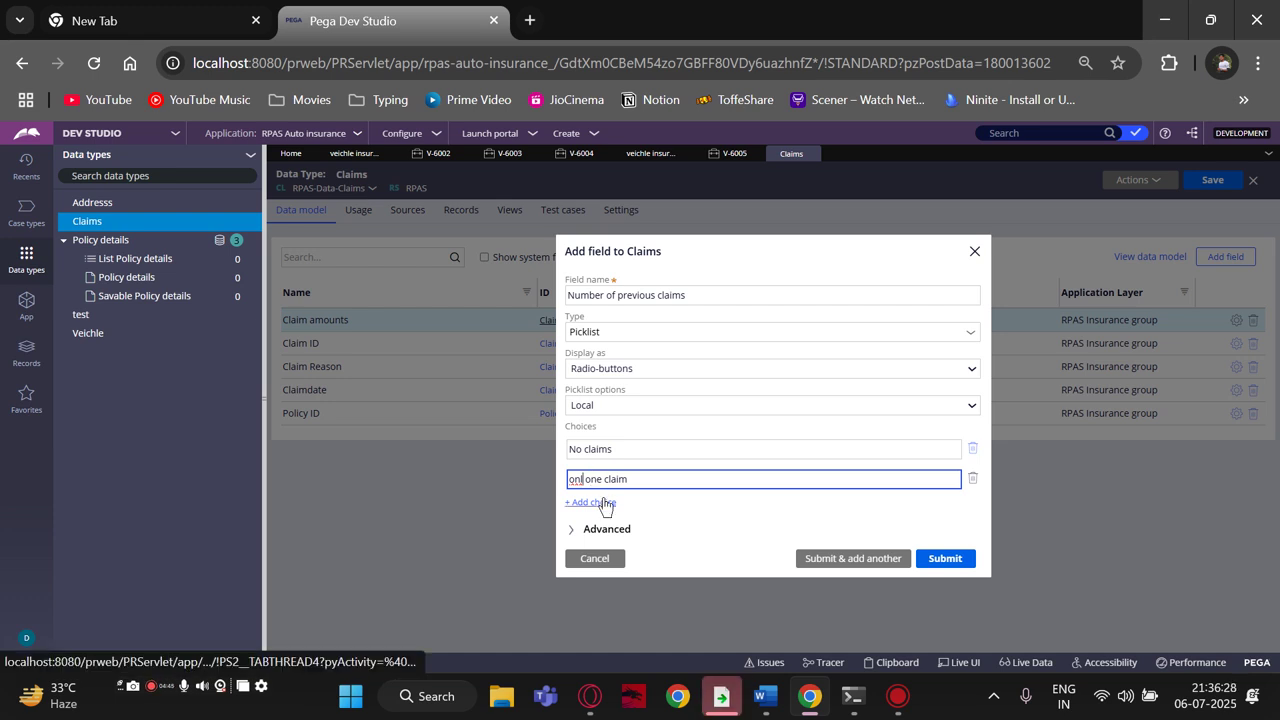
{"action": "key", "text": "BackSpace"}
{"action": "type", "text": "l"}
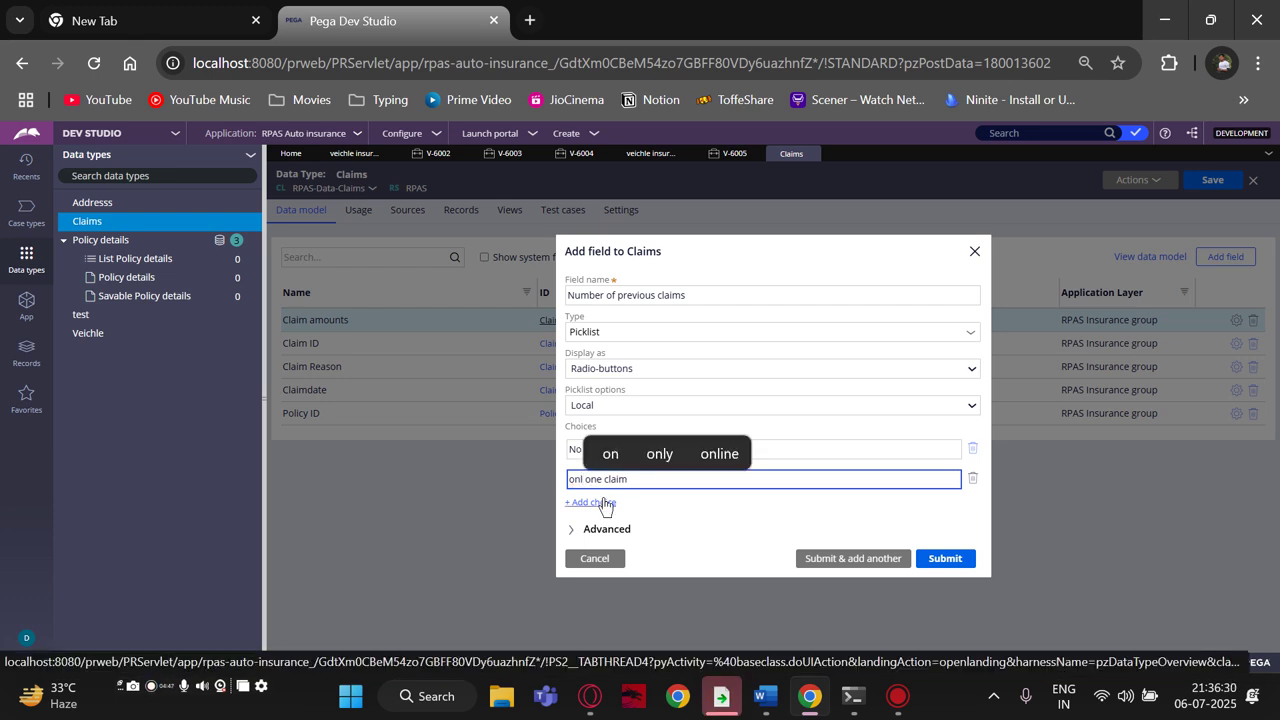
{"action": "left_click", "coordinate": [660, 454]}
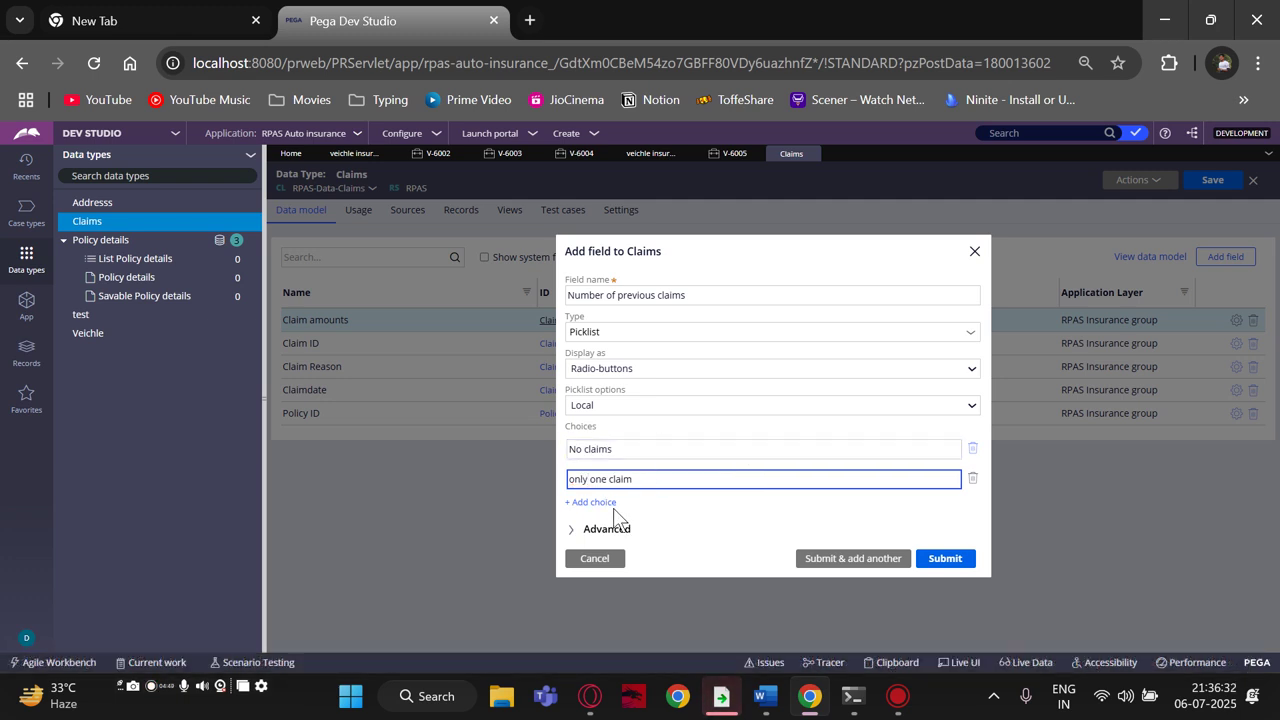
- Add a third choice "more than one", submit the new picklist field and save the Claims data type
{"action": "left_click", "coordinate": [603, 503]}
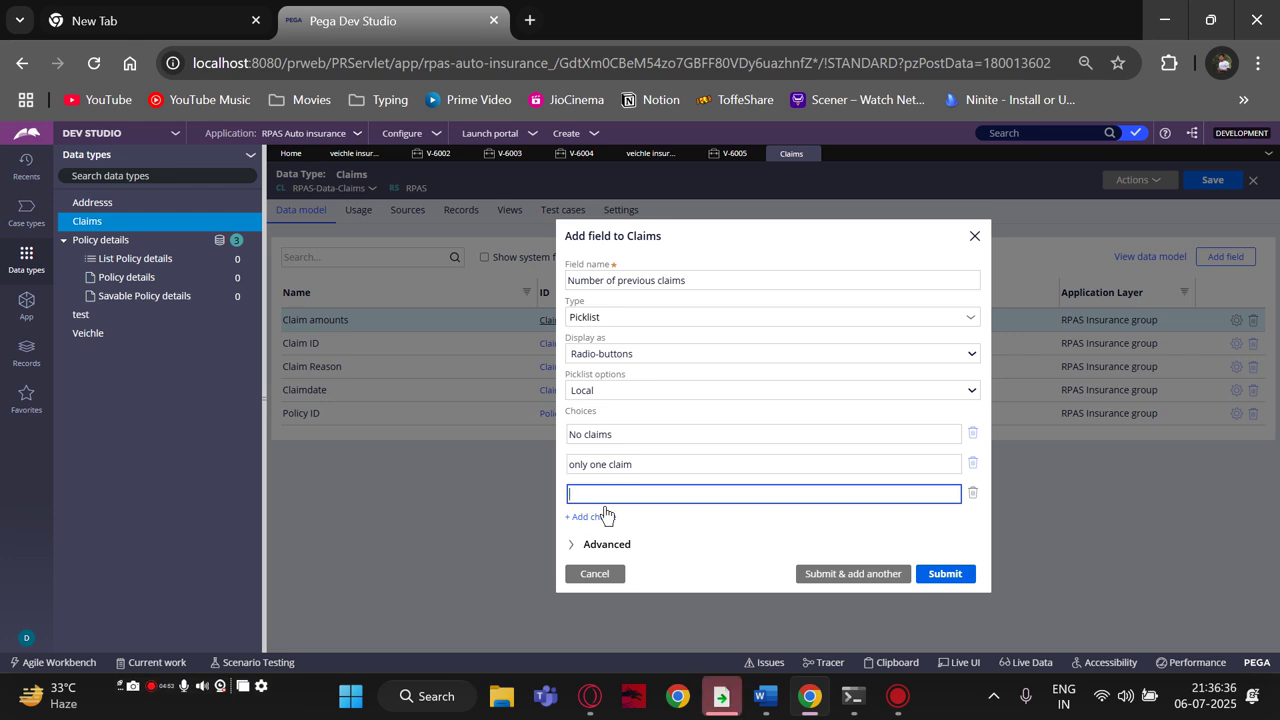
{"action": "type", "text": "more "}
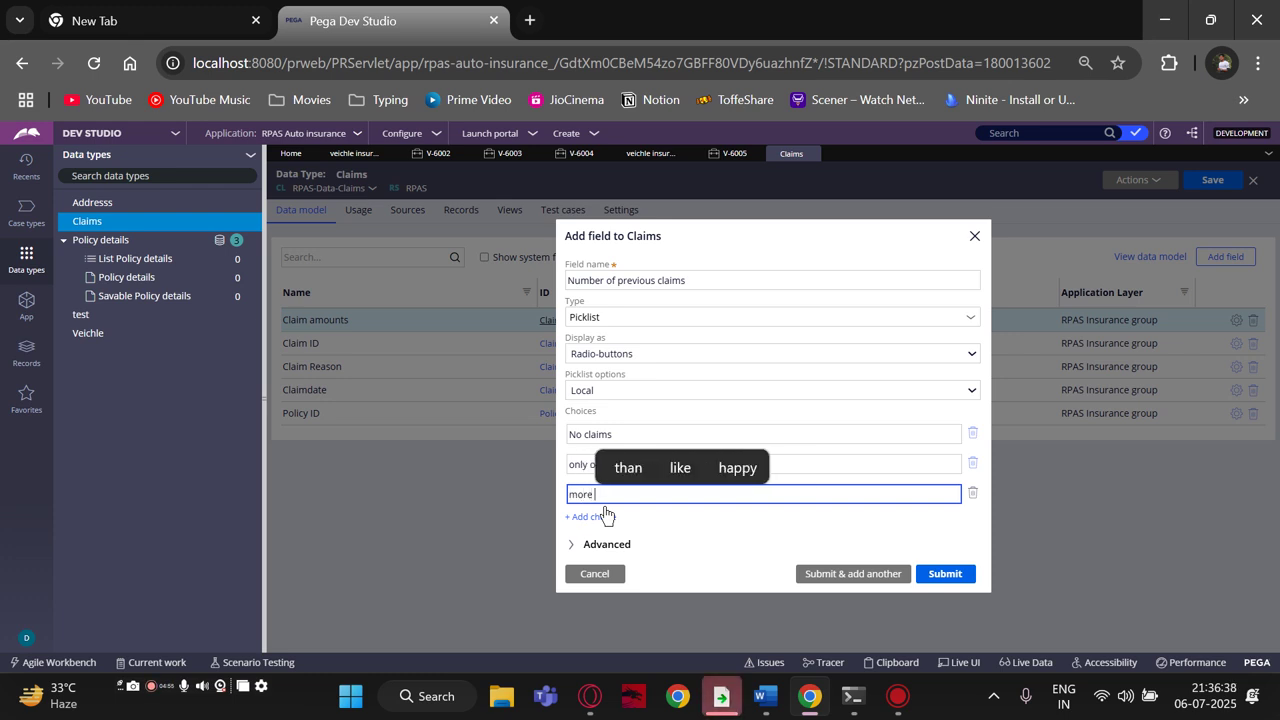
{"action": "type", "text": "than "}
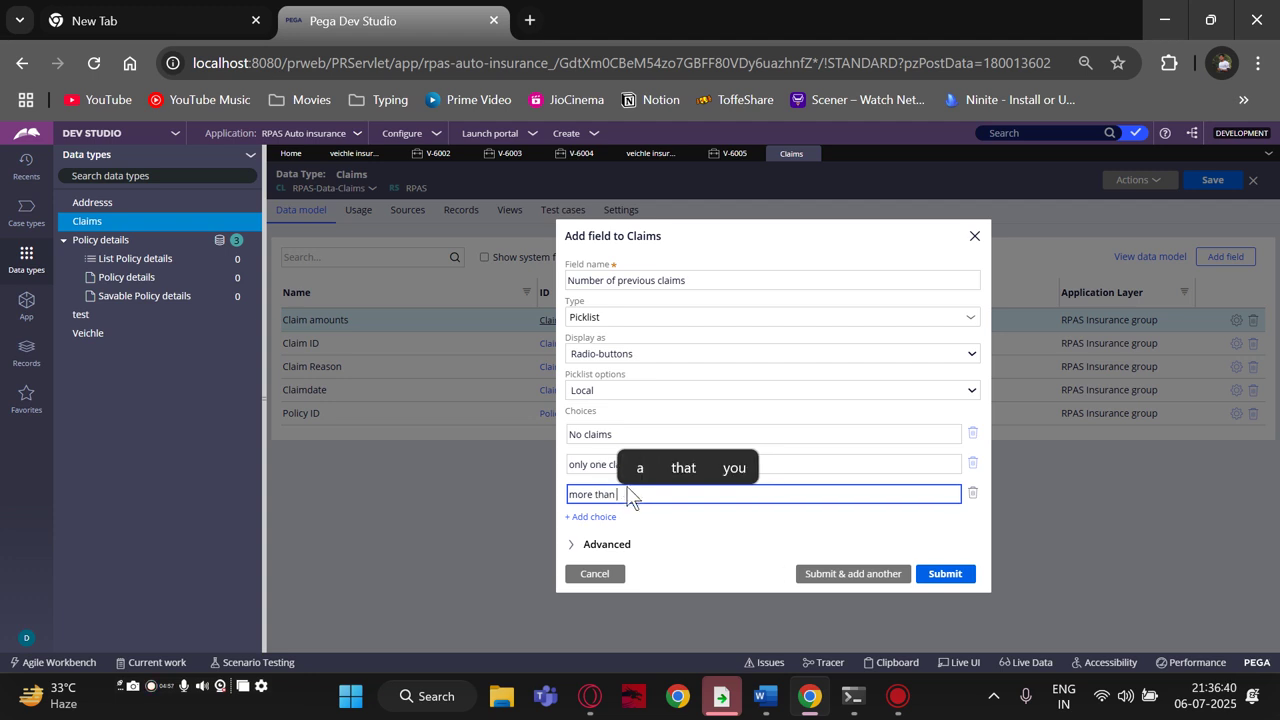
{"action": "type", "text": "one"}
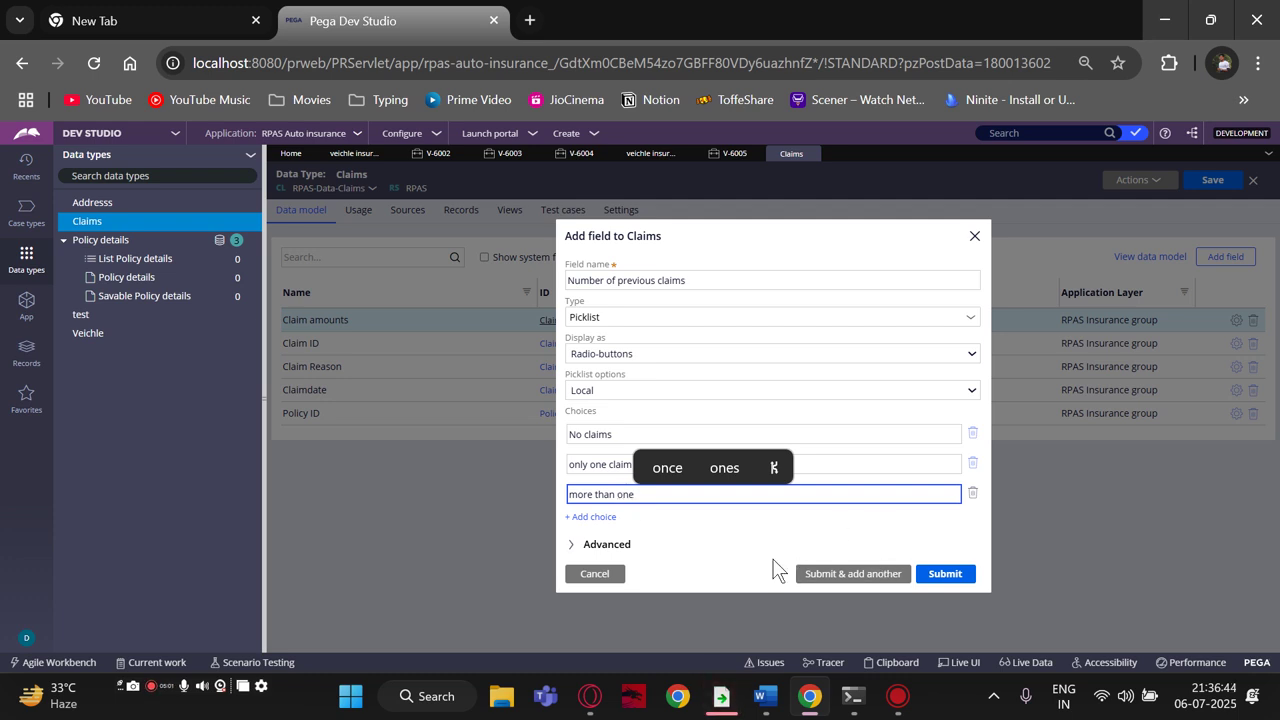
{"action": "left_click", "coordinate": [945, 574]}
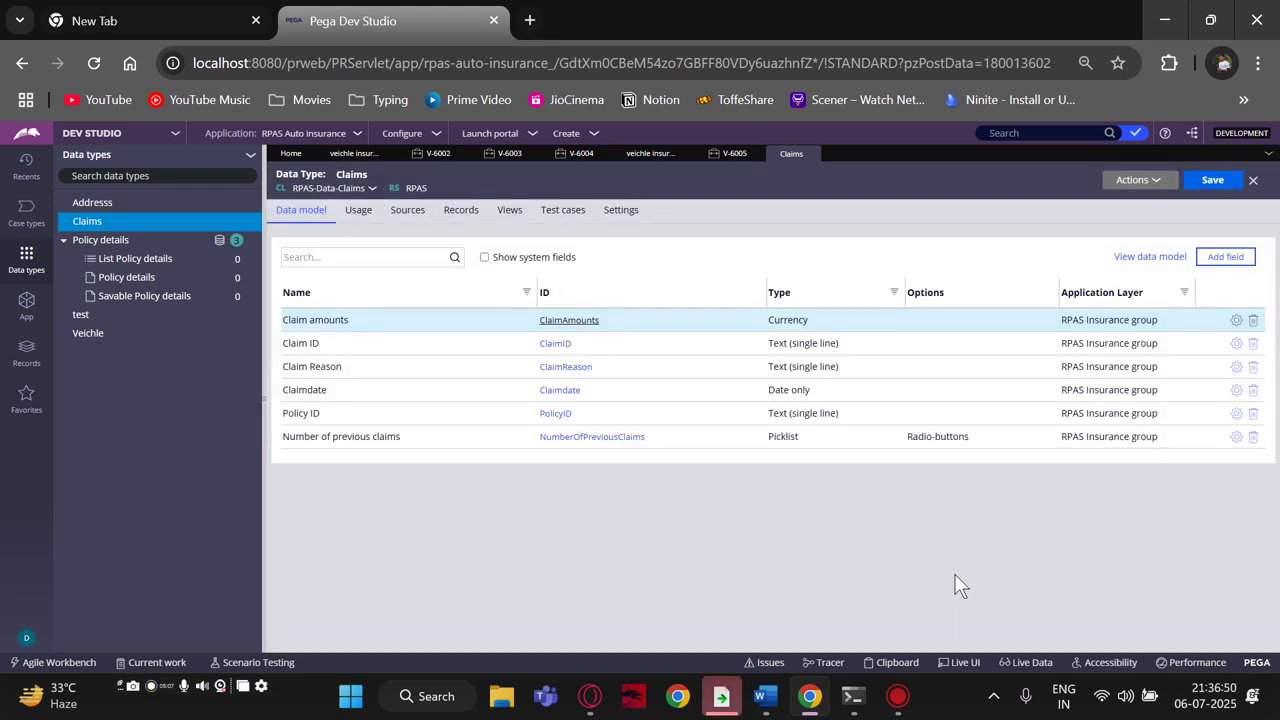
{"action": "left_click", "coordinate": [1203, 183]}
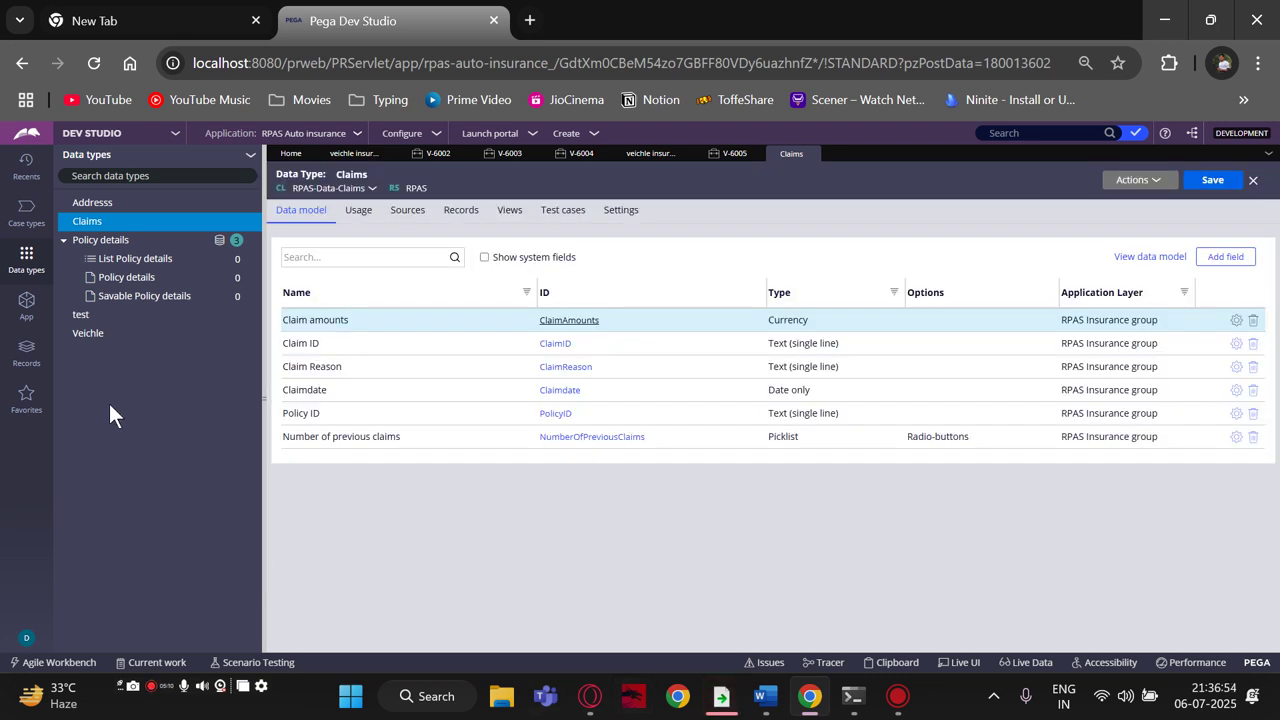
- Open the veichle insurance case type and the view configuration of the Claim details step under Previous Claims
{"action": "left_click", "coordinate": [30, 214]}
{"action": "left_click", "coordinate": [102, 200]}
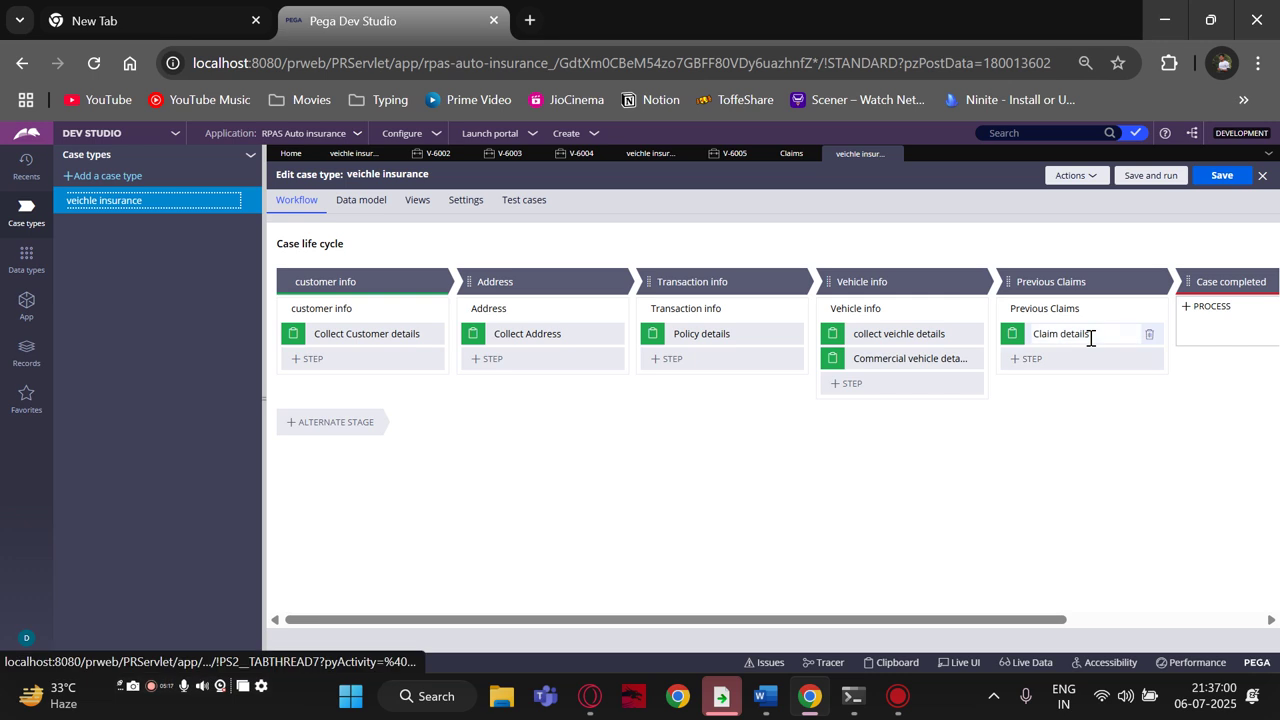
{"action": "left_click", "coordinate": [1088, 335]}
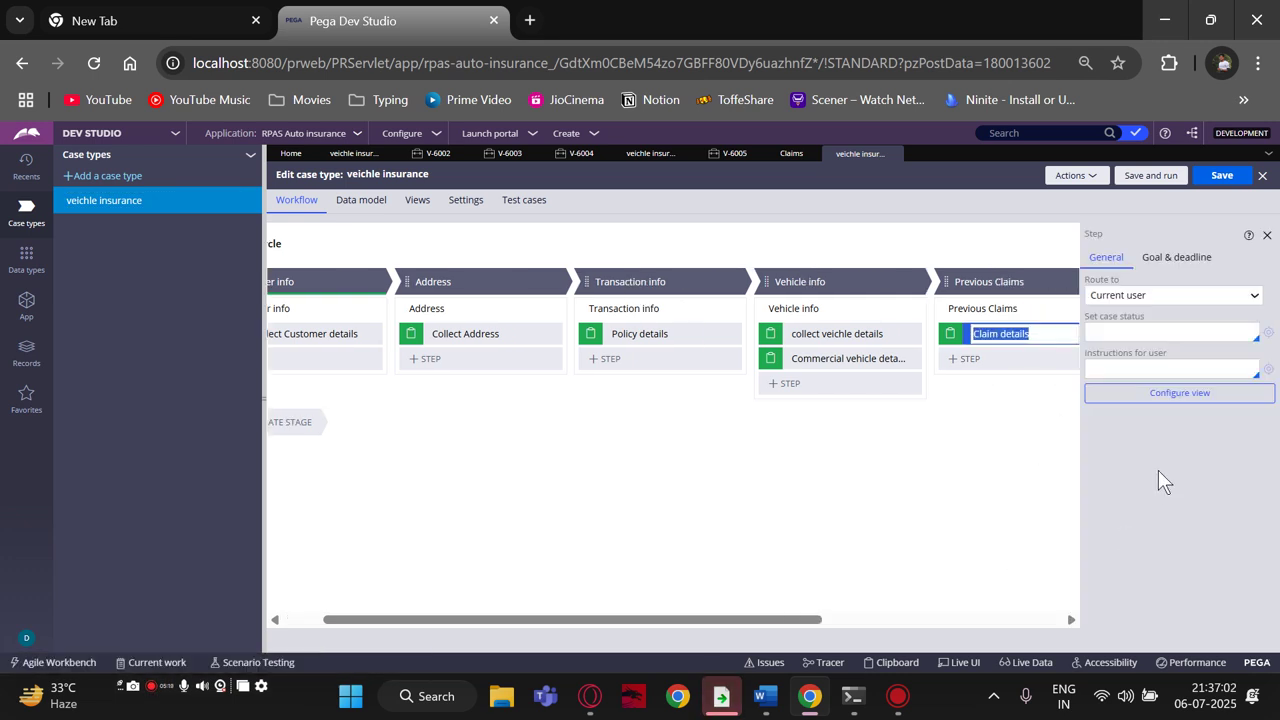
{"action": "left_click", "coordinate": [1157, 396]}
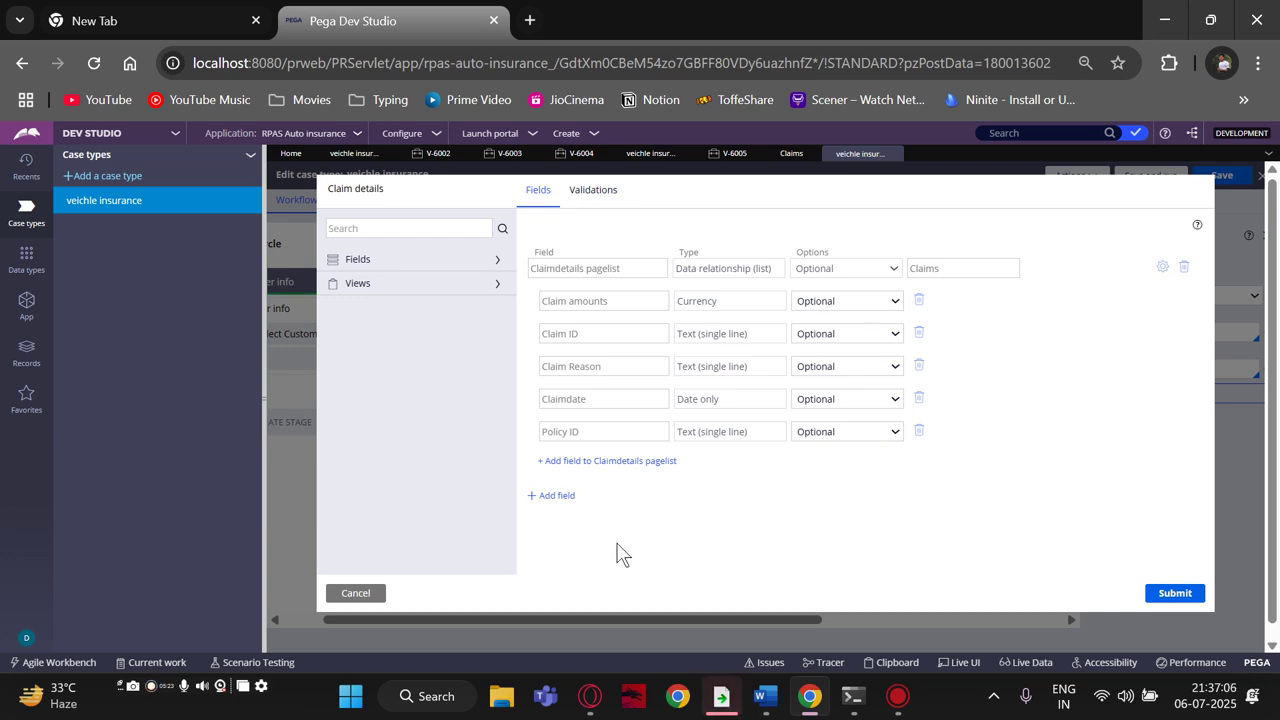
- Start a new top-level field named "Number of previous claims page" in the Claim details view
{"action": "left_click", "coordinate": [556, 497]}
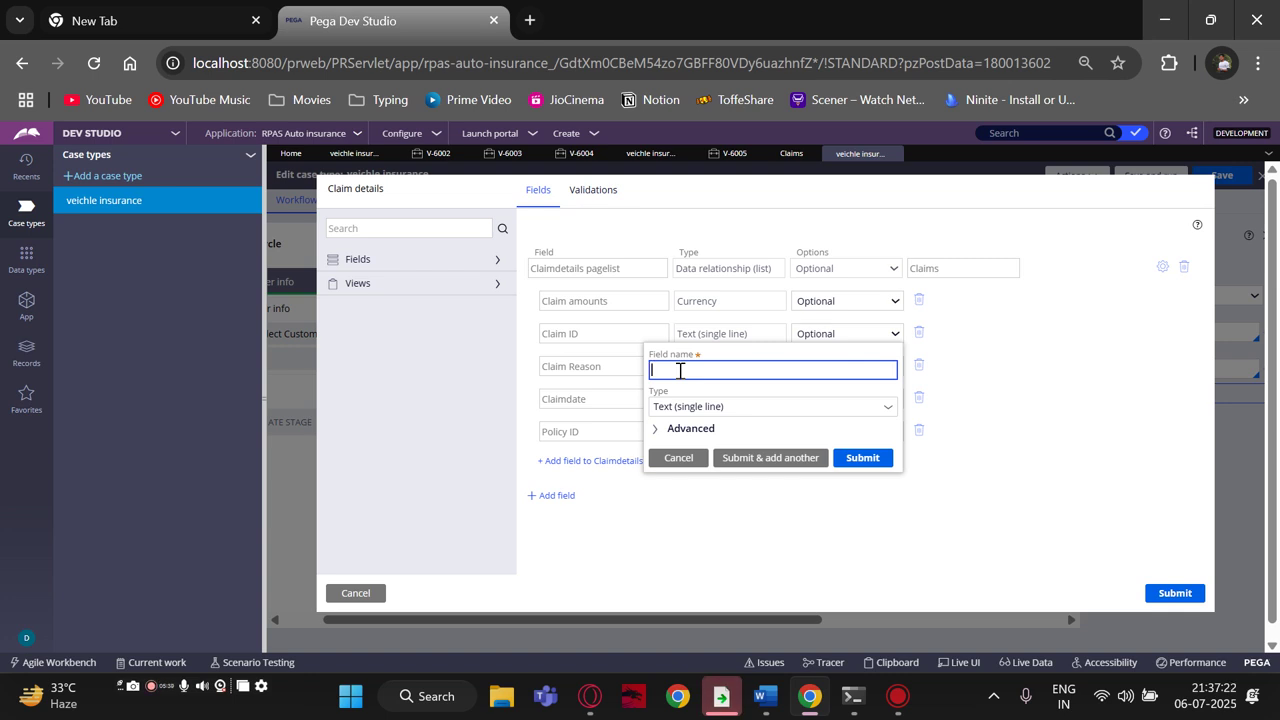
{"action": "type", "text": "Number of previous claims"}
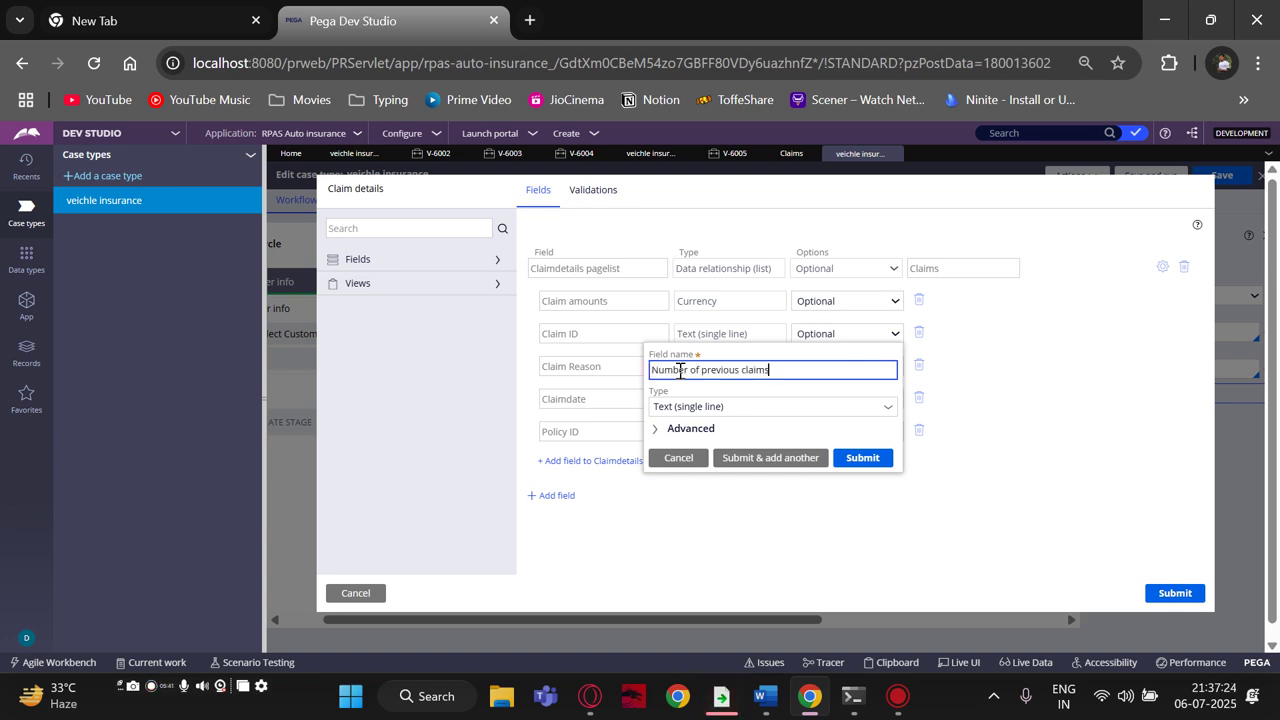
{"action": "type", "text": "pa"}
{"action": "key", "text": "BackSpace"}
{"action": "key", "text": "BackSpace"}
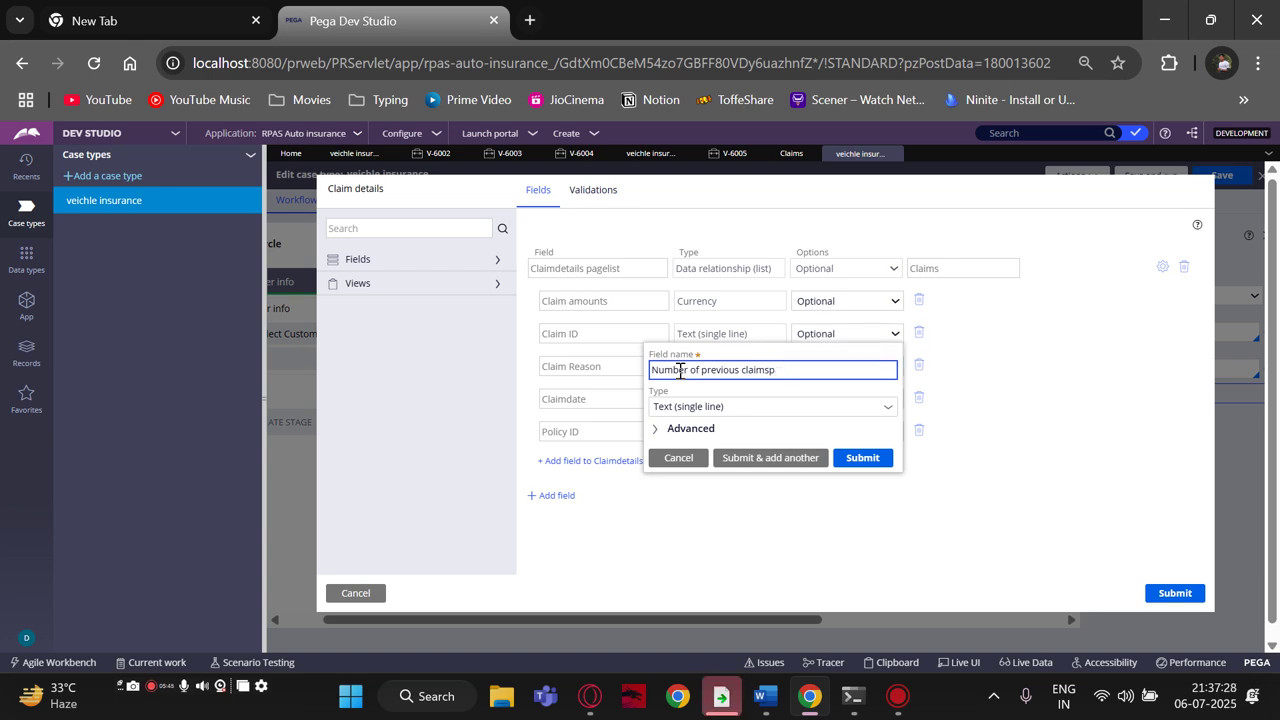
{"action": "type", "text": "page"}
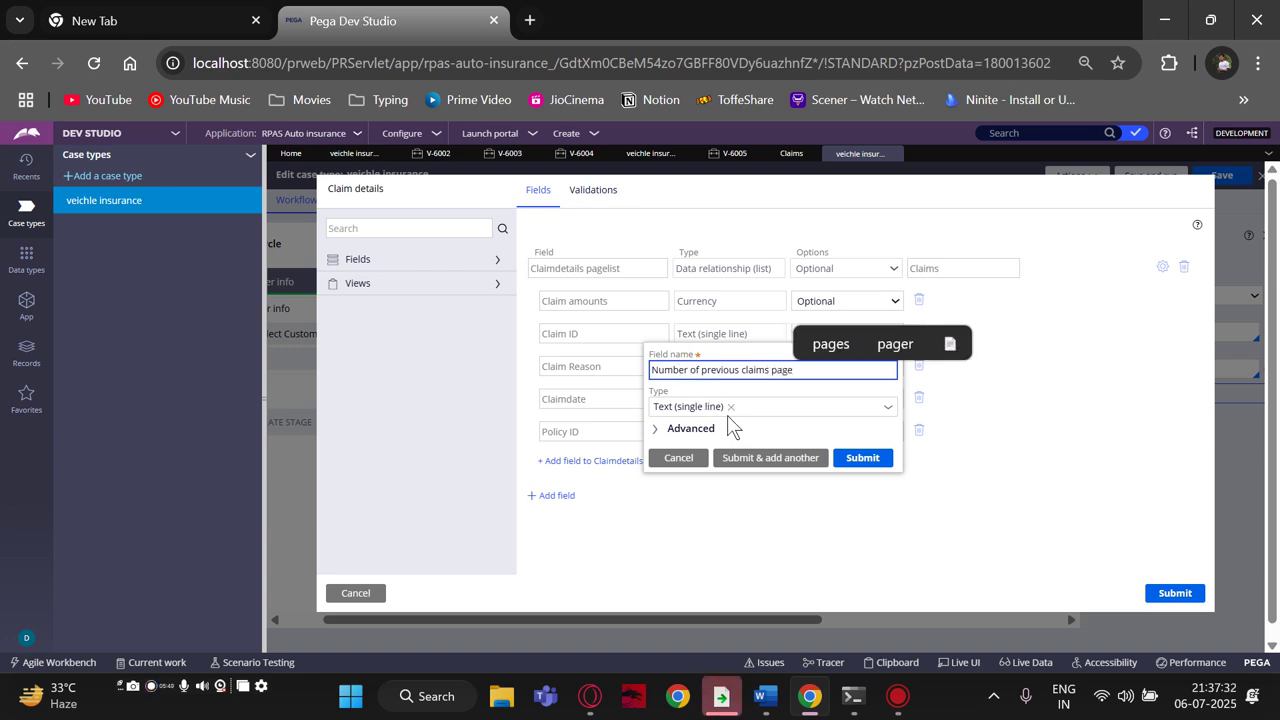
- Make the new field Embedded data using the Claims data object, then submit the field and the Claim details view
{"action": "left_click", "coordinate": [778, 407]}
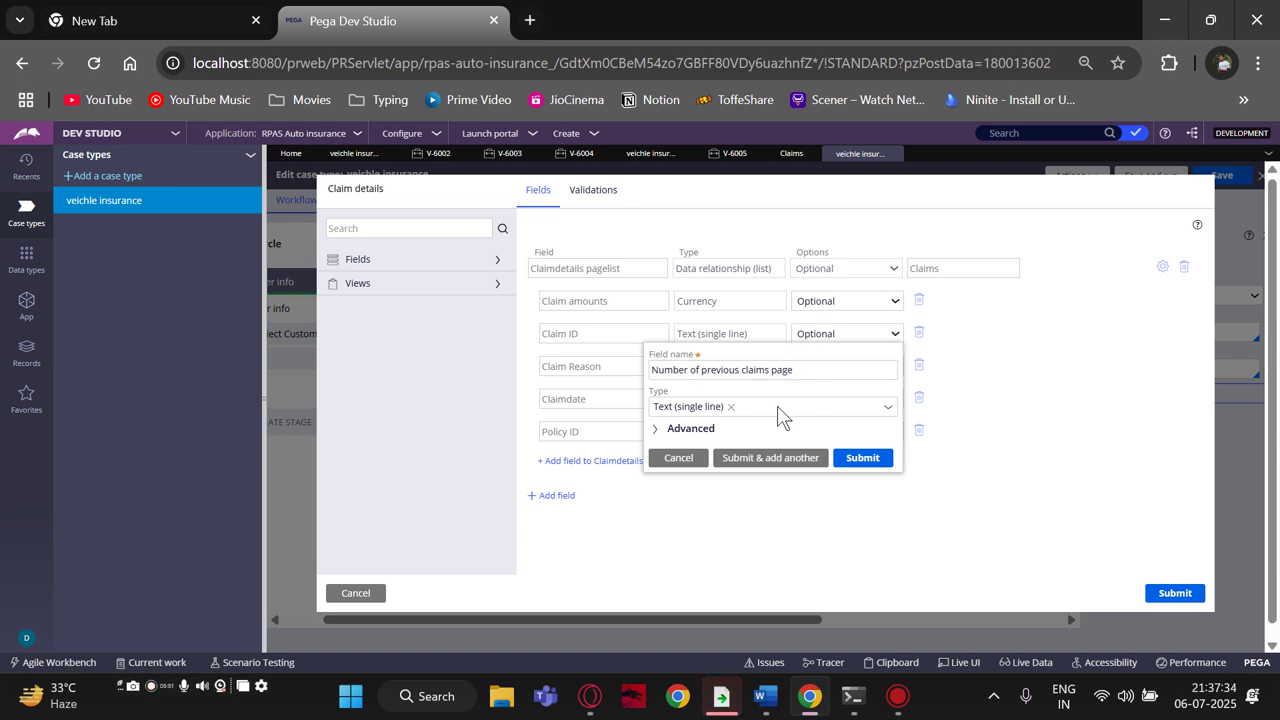
{"action": "left_click", "coordinate": [780, 410]}
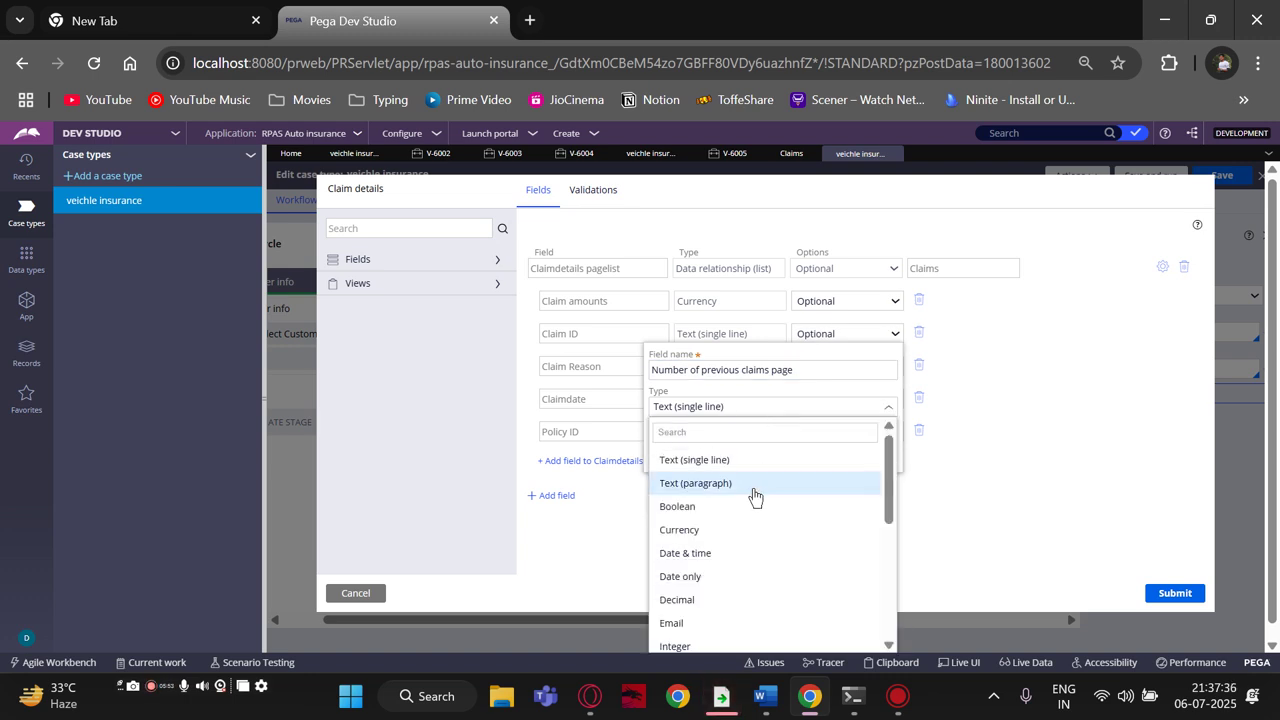
{"action": "scroll", "coordinate": [747, 505], "scroll_direction": "down", "scroll_amount": 5}
{"action": "left_click", "coordinate": [721, 609]}
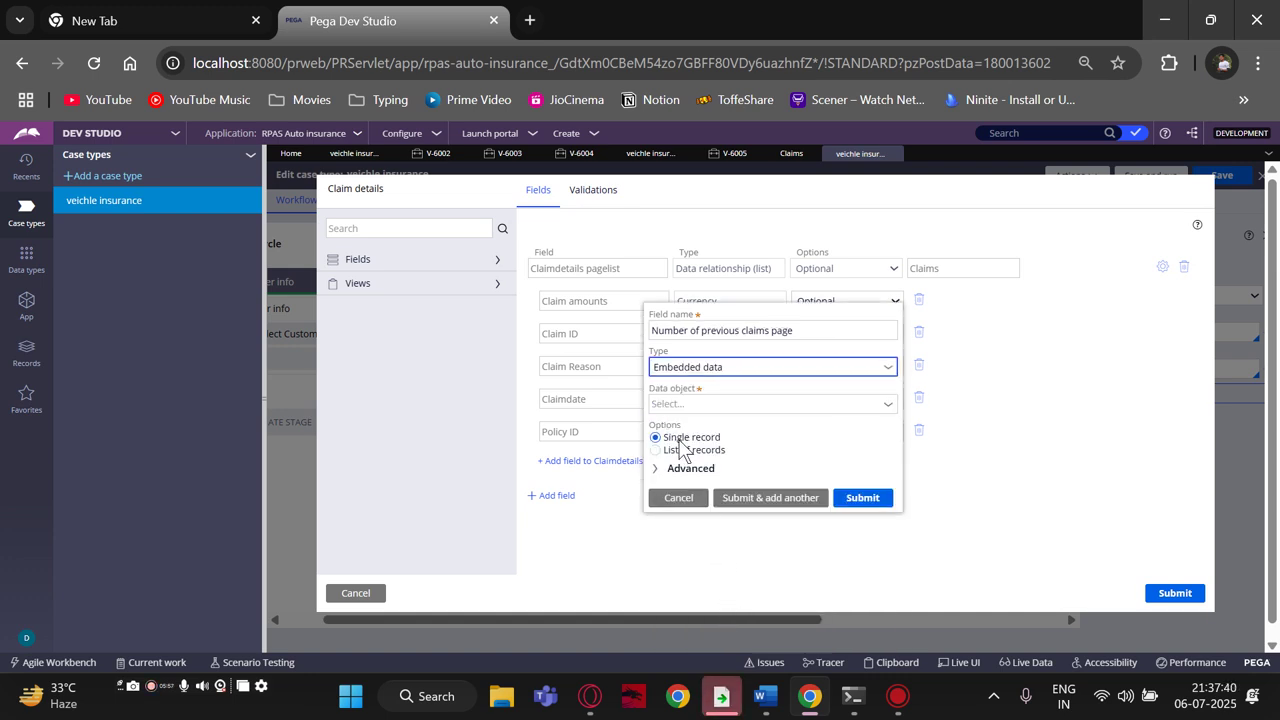
{"action": "left_click", "coordinate": [862, 498]}
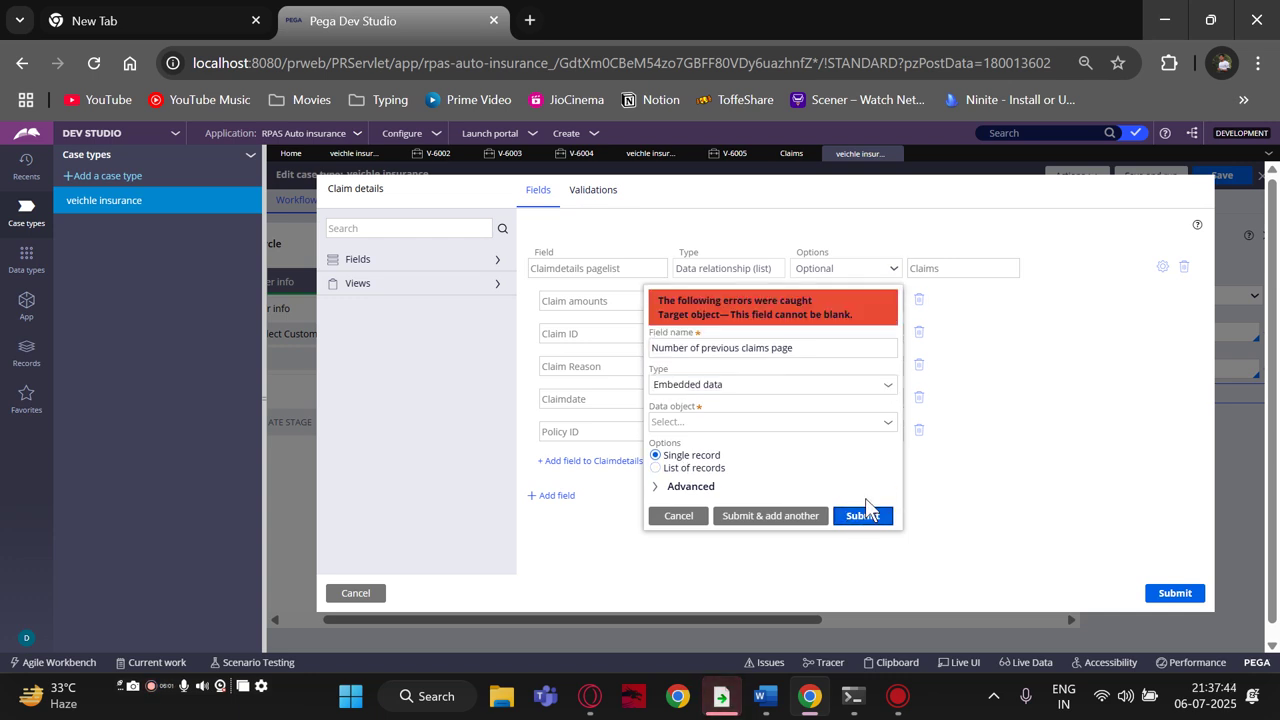
{"action": "left_click", "coordinate": [795, 424]}
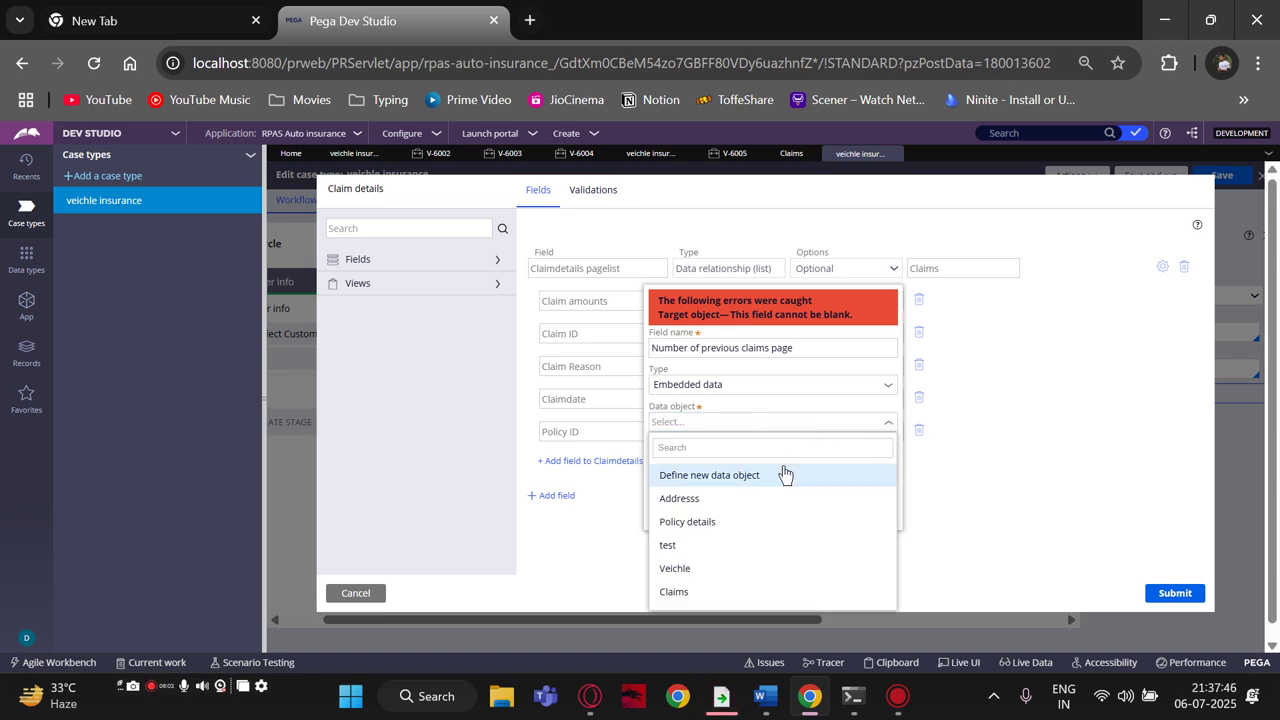
{"action": "left_click", "coordinate": [675, 593]}
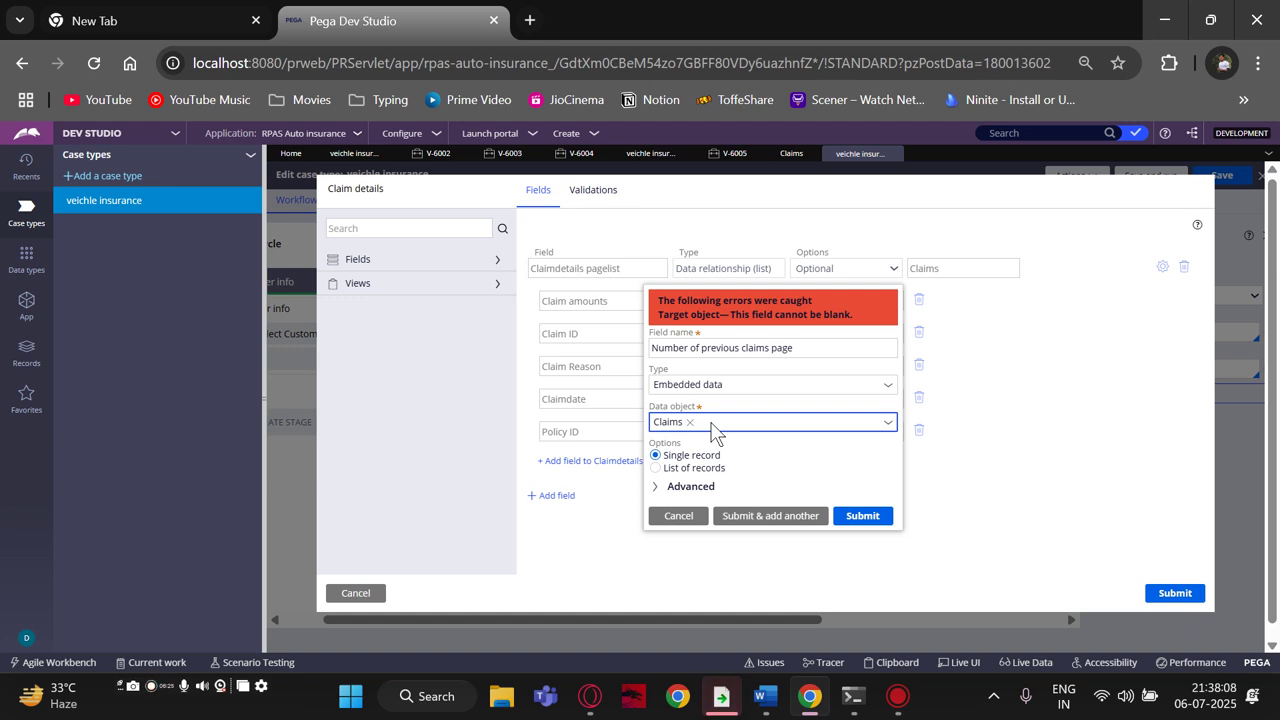
{"action": "left_click", "coordinate": [862, 516]}
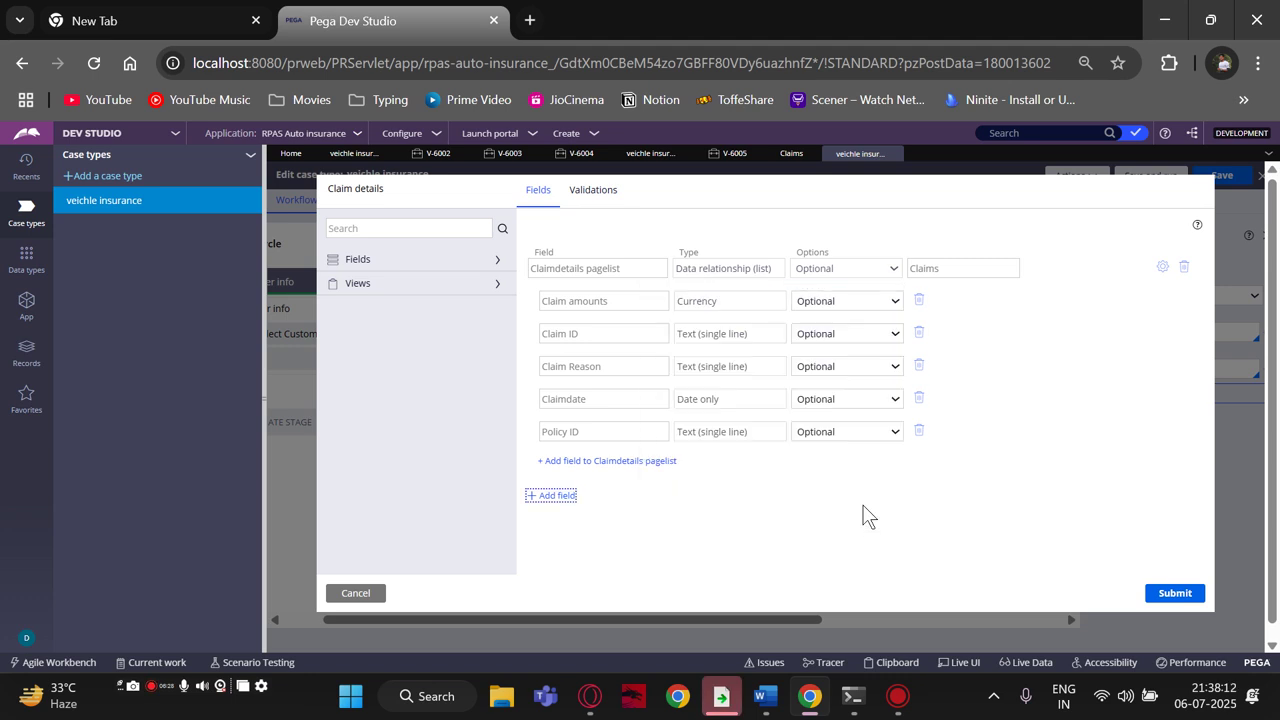
{"action": "left_click", "coordinate": [1152, 592]}
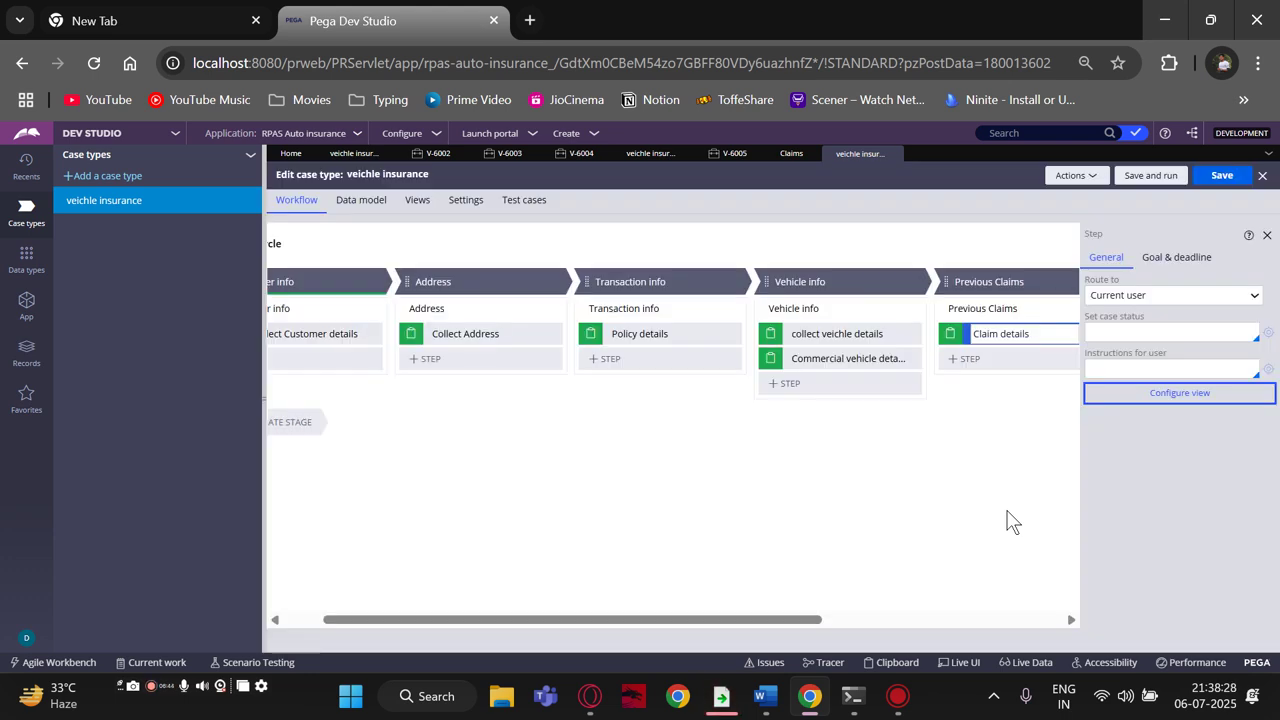
- Save and run the case type, then submit its forms without adding entries, from customer info through commercial vehicle, to reach Claim details
{"action": "left_click", "coordinate": [1150, 175]}
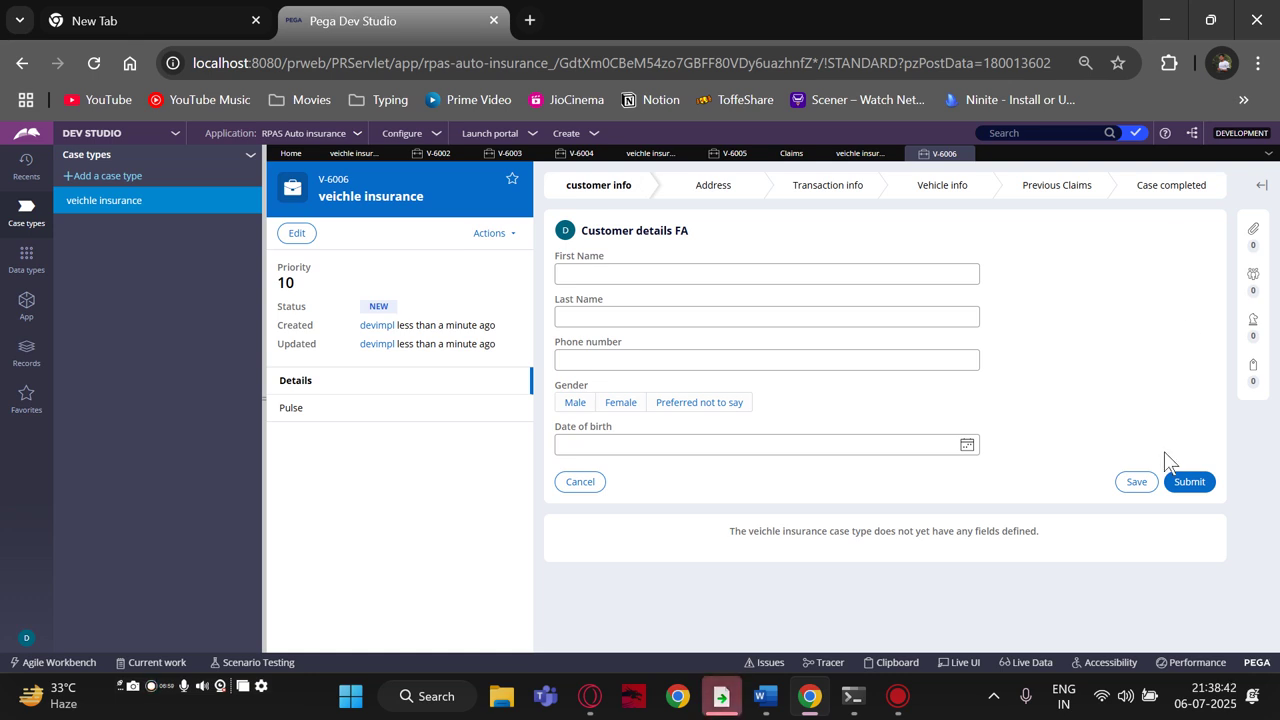
{"action": "left_click", "coordinate": [1185, 481]}
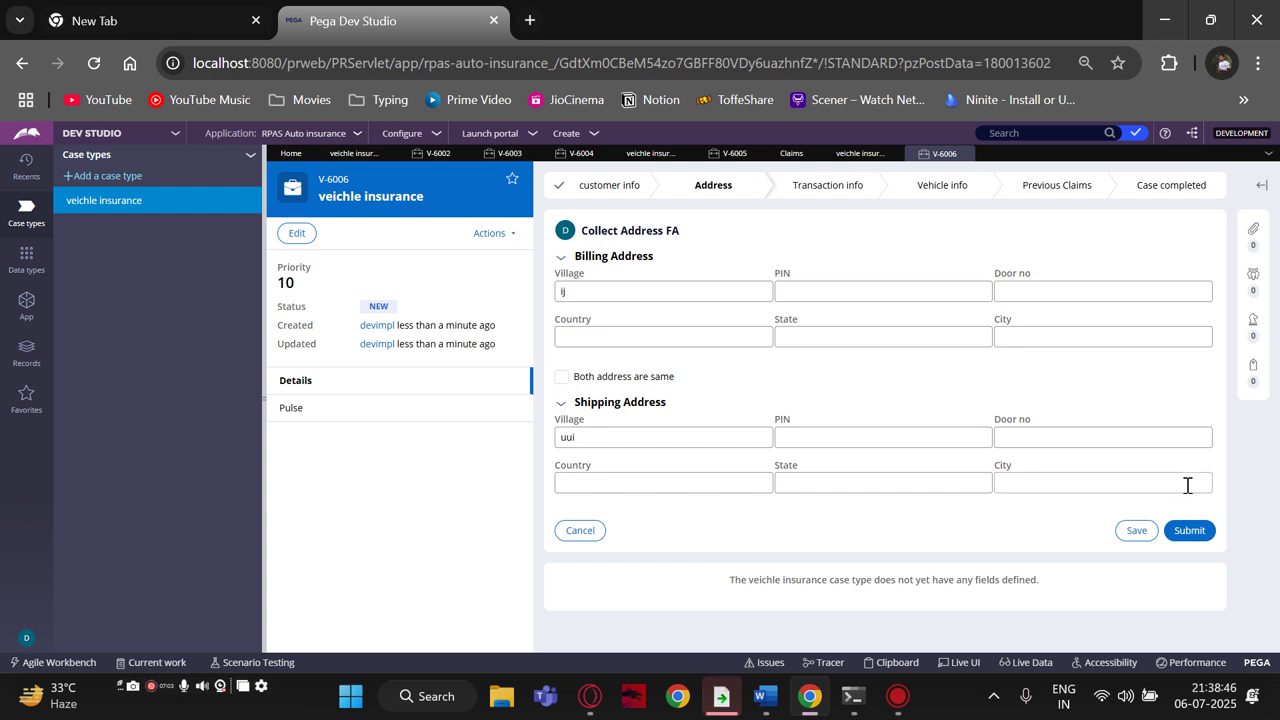
{"action": "left_click", "coordinate": [1193, 531]}
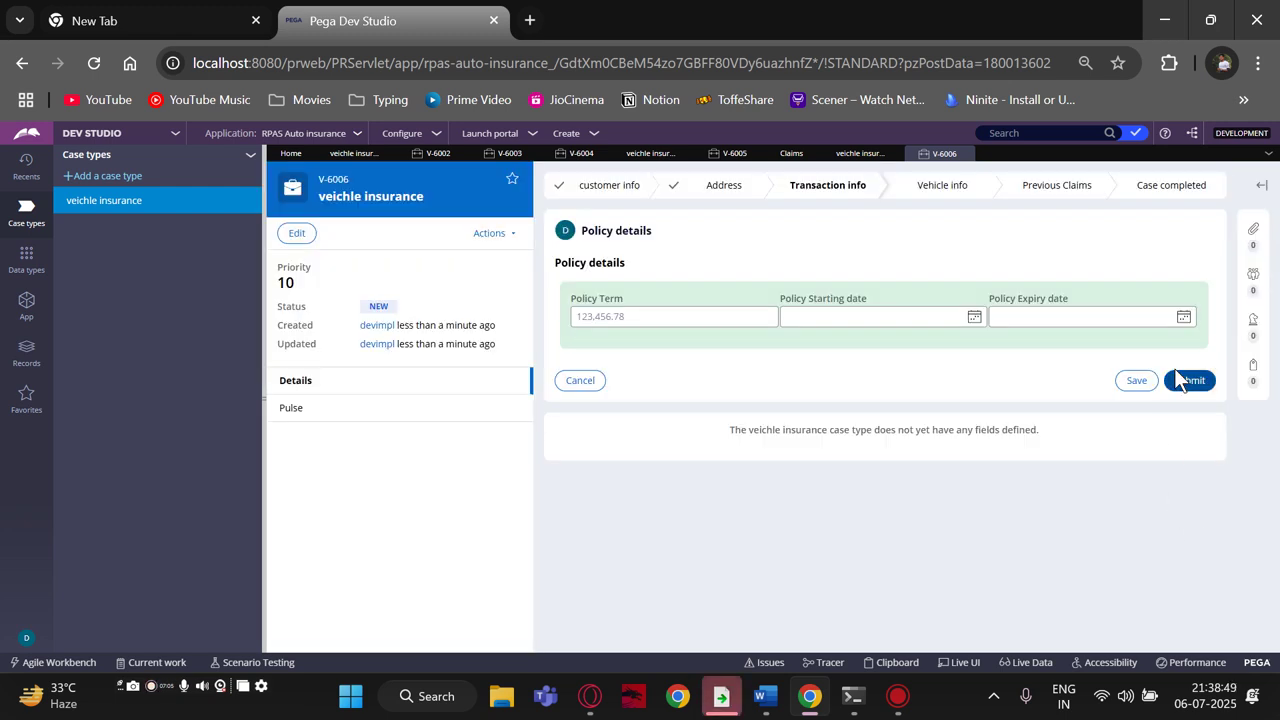
{"action": "left_click", "coordinate": [1180, 380]}
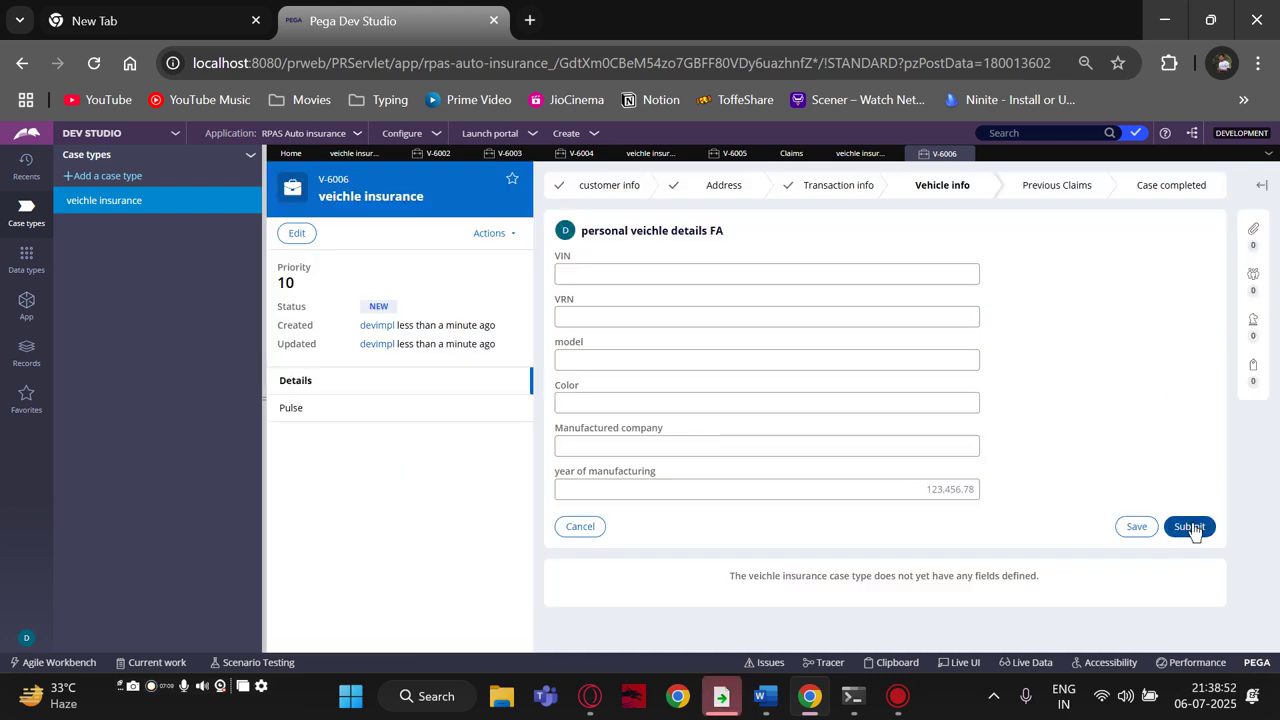
{"action": "left_click", "coordinate": [1191, 527]}
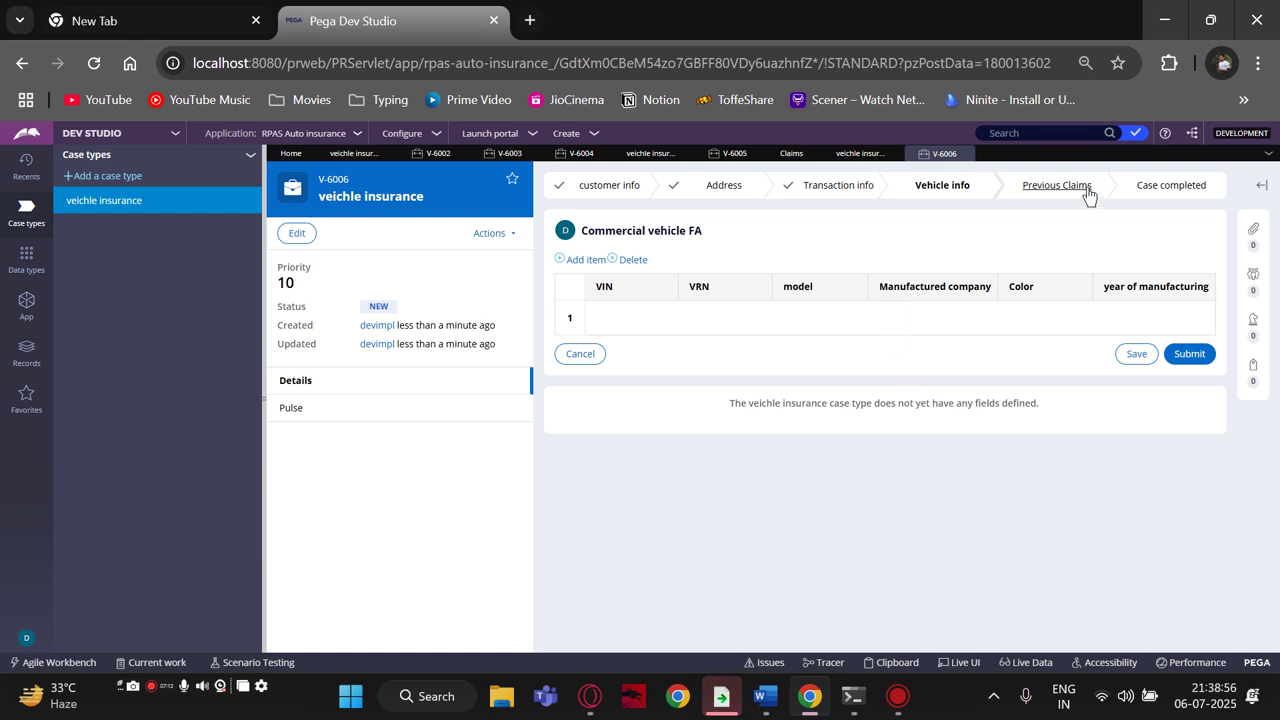
{"action": "left_click", "coordinate": [1193, 360]}
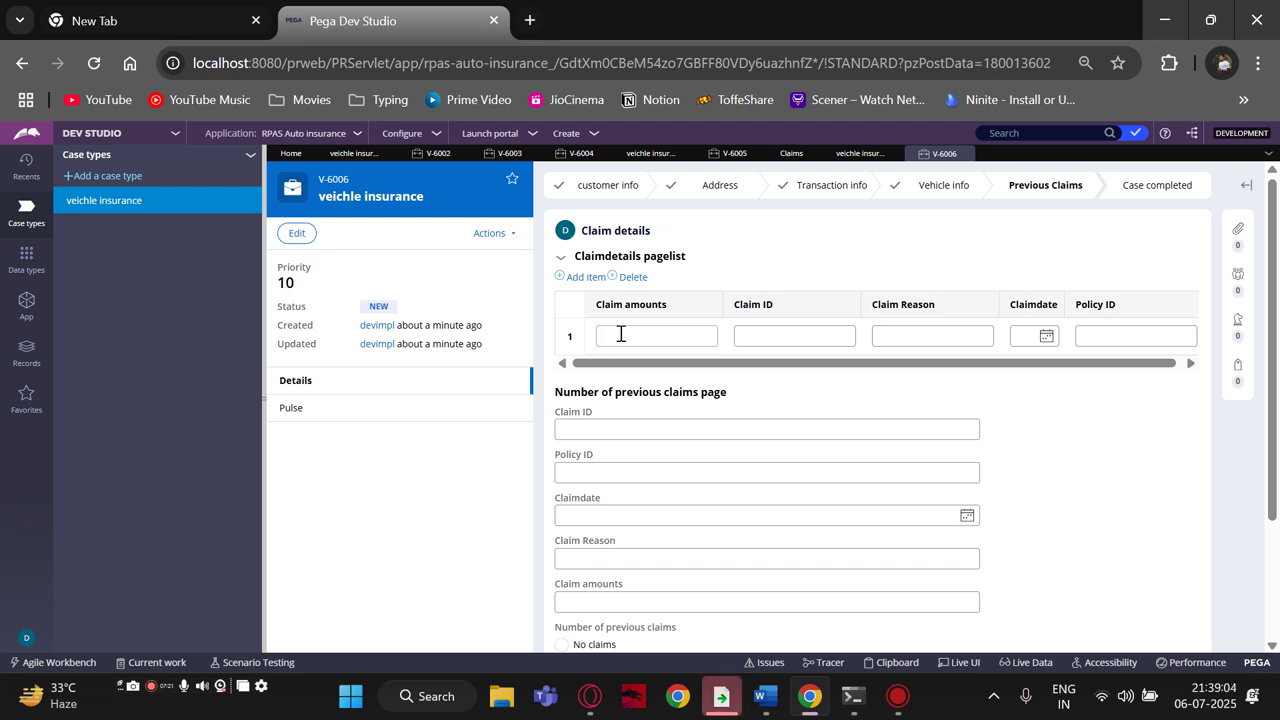
- Try the No claims, only one claim and more than one options of Number of previous claims in turn
{"action": "scroll", "coordinate": [626, 414], "scroll_direction": "down", "scroll_amount": 2}
{"action": "scroll", "coordinate": [628, 423], "scroll_direction": "up", "scroll_amount": 2}
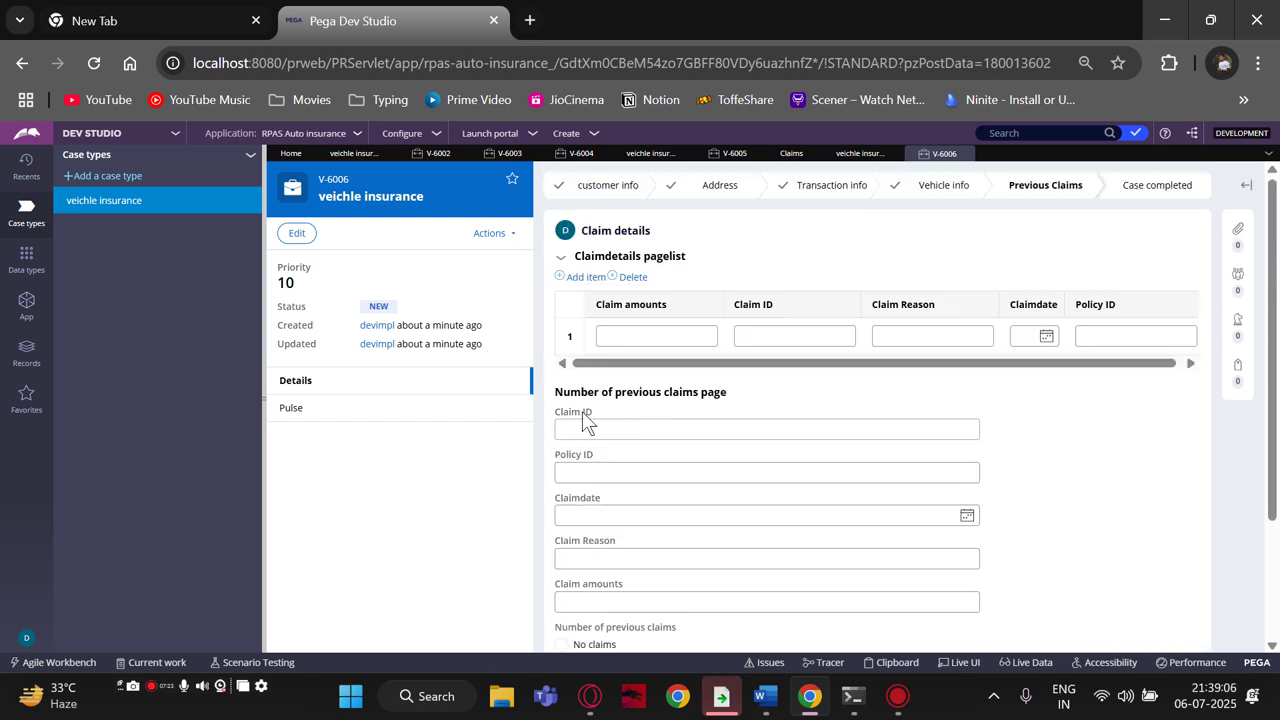
{"action": "scroll", "coordinate": [717, 425], "scroll_direction": "down", "scroll_amount": 2}
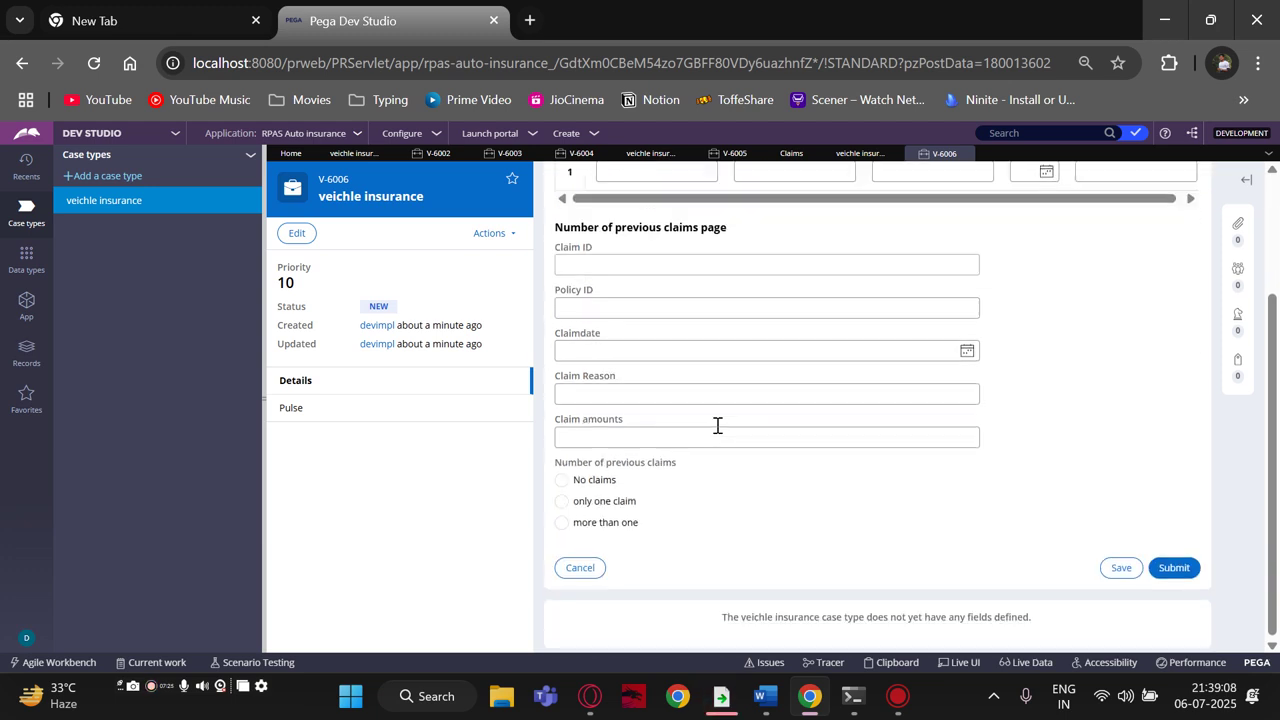
{"action": "left_click", "coordinate": [563, 480]}
{"action": "left_click", "coordinate": [563, 501]}
{"action": "left_click", "coordinate": [563, 522]}
- Examine the Claimdetails pagelist table and the Number of previous claims page fields in the Claim details form
{"action": "scroll", "coordinate": [640, 490], "scroll_direction": "up", "scroll_amount": 2}
{"action": "scroll", "coordinate": [637, 488], "scroll_direction": "down", "scroll_amount": 2}
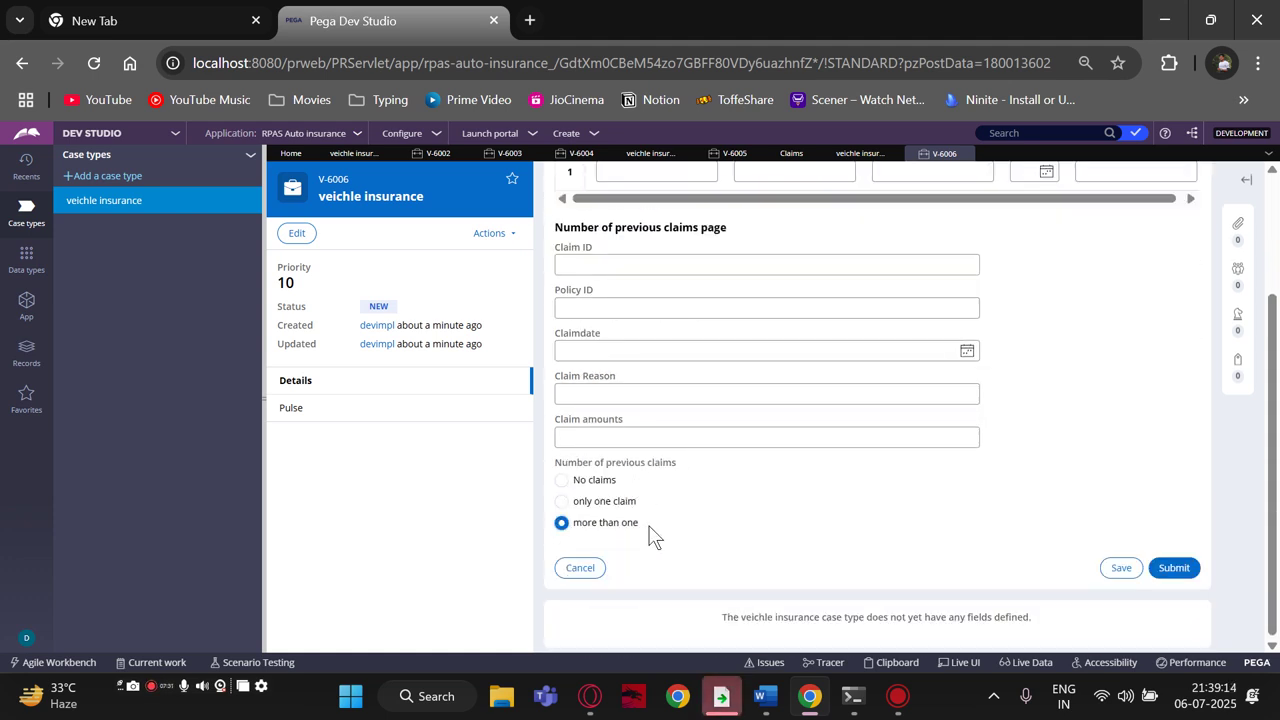
{"action": "scroll", "coordinate": [651, 528], "scroll_direction": "up", "scroll_amount": 2}
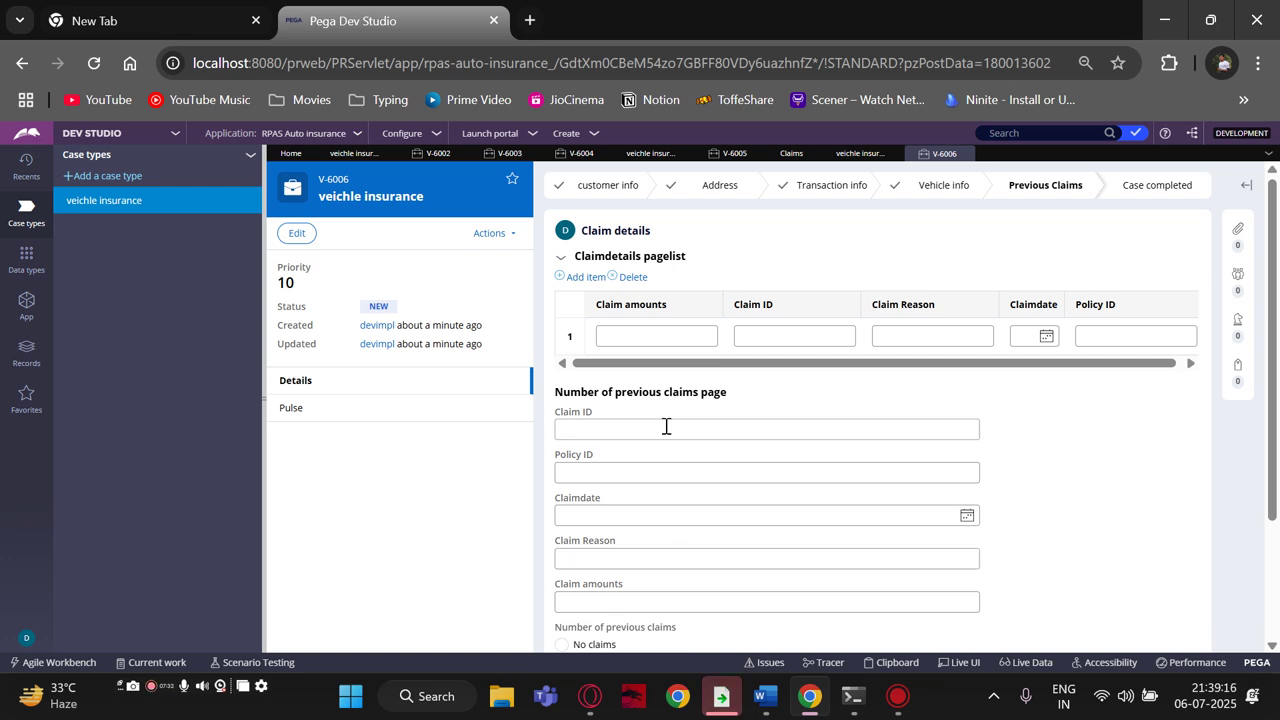
{"action": "scroll", "coordinate": [666, 435], "scroll_direction": "down", "scroll_amount": 2}
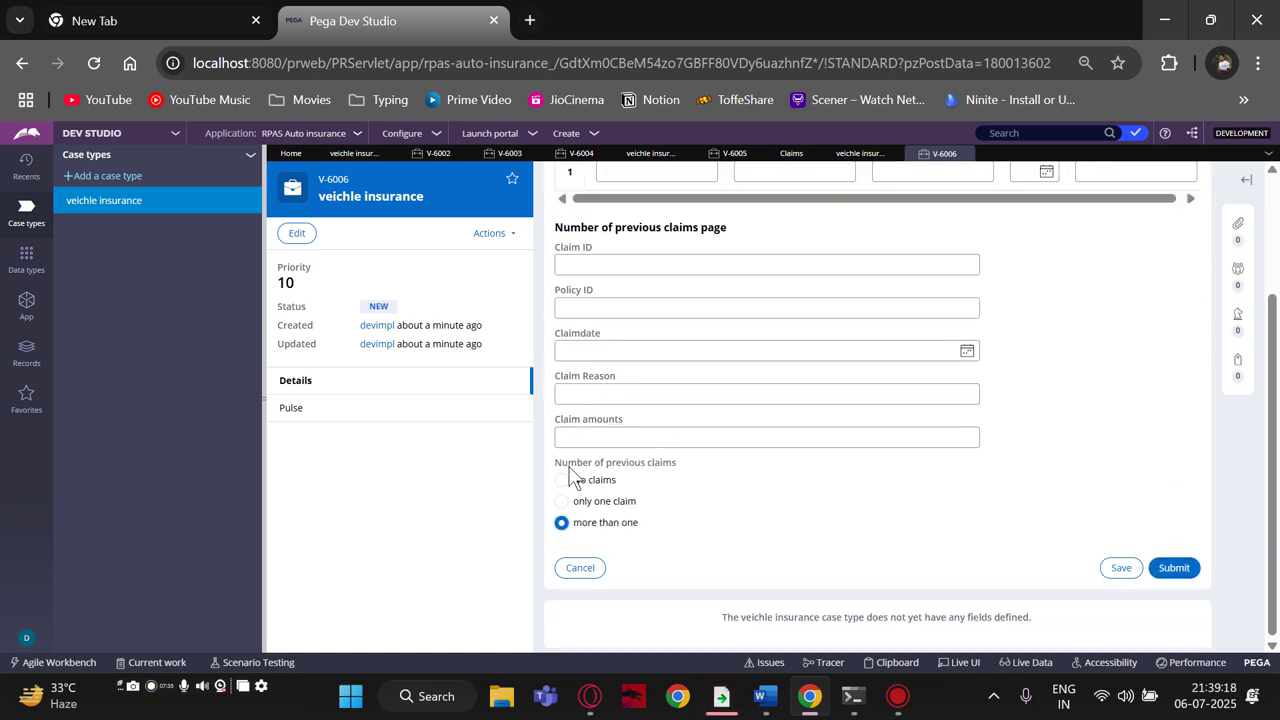
{"action": "scroll", "coordinate": [585, 480], "scroll_direction": "up", "scroll_amount": 2}
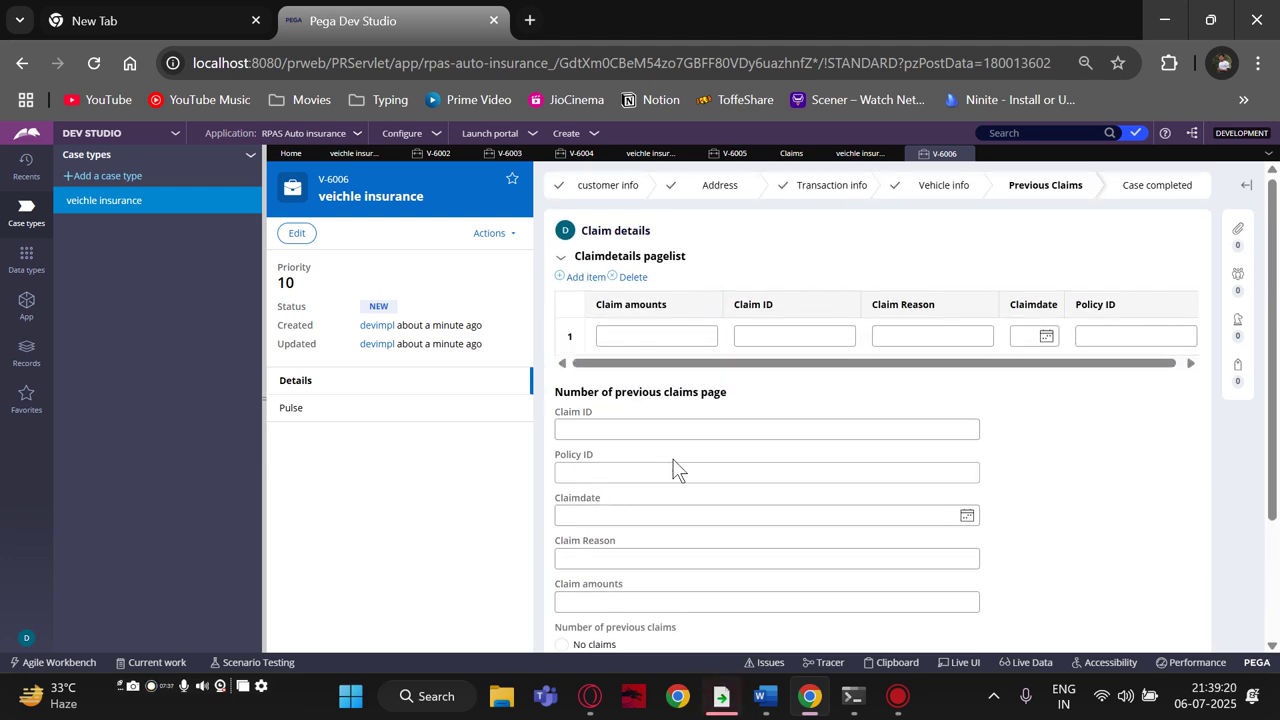
{"action": "scroll", "coordinate": [676, 465], "scroll_direction": "down", "scroll_amount": 2}
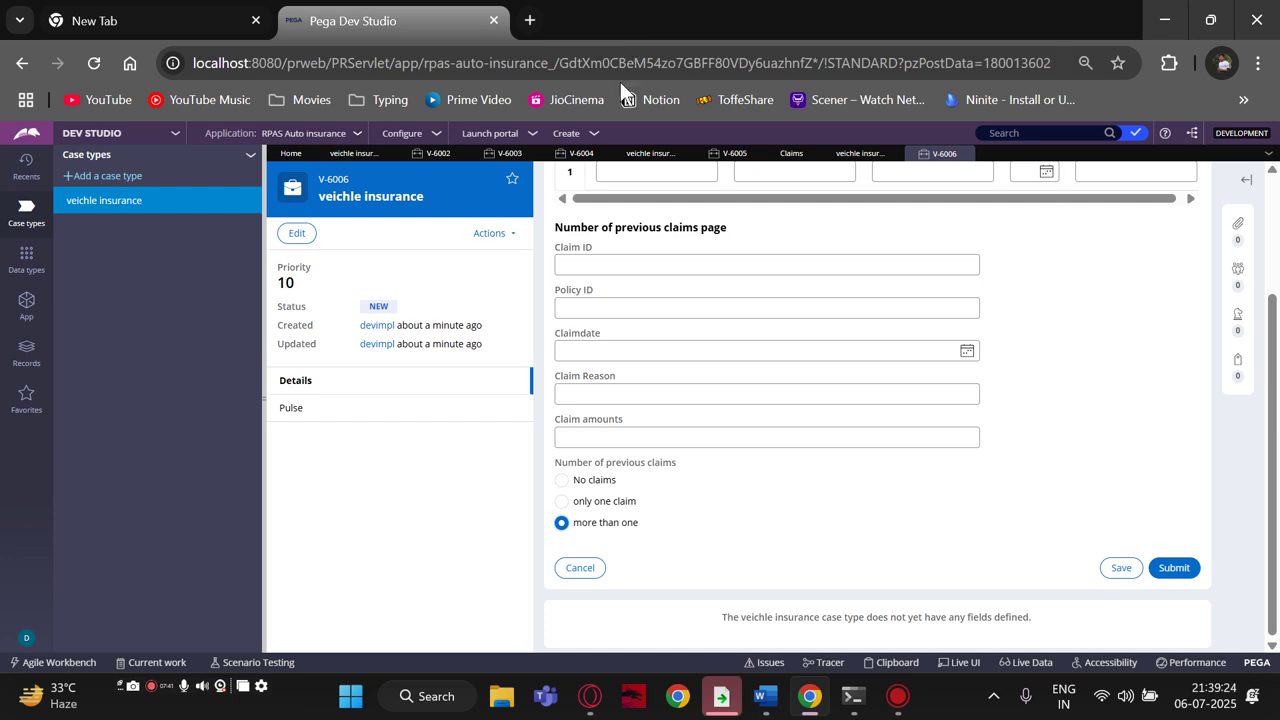
{"action": "scroll", "coordinate": [723, 390], "scroll_direction": "up", "scroll_amount": 2}
{"action": "scroll", "coordinate": [725, 390], "scroll_direction": "down", "scroll_amount": 2}
{"action": "scroll", "coordinate": [725, 390], "scroll_direction": "down", "scroll_amount": 1}
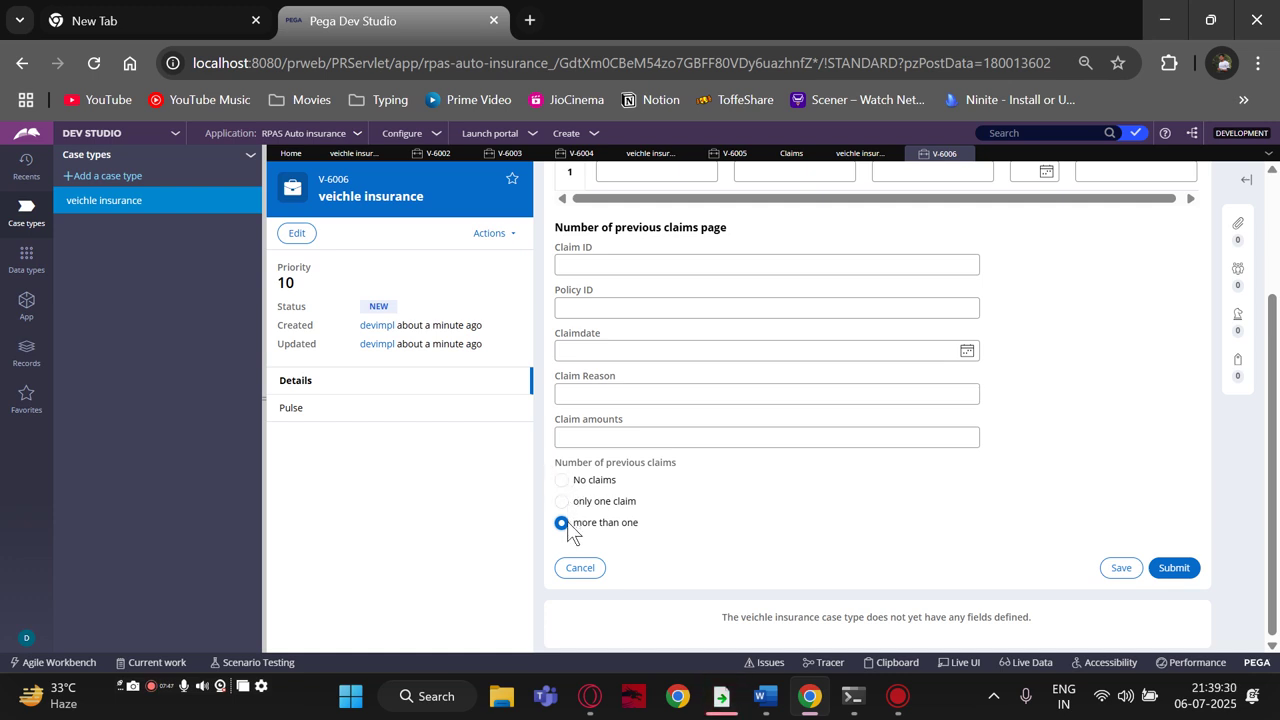
- Set Number of previous claims to No claims and check the claim table and fields above it
{"action": "left_click", "coordinate": [561, 481]}
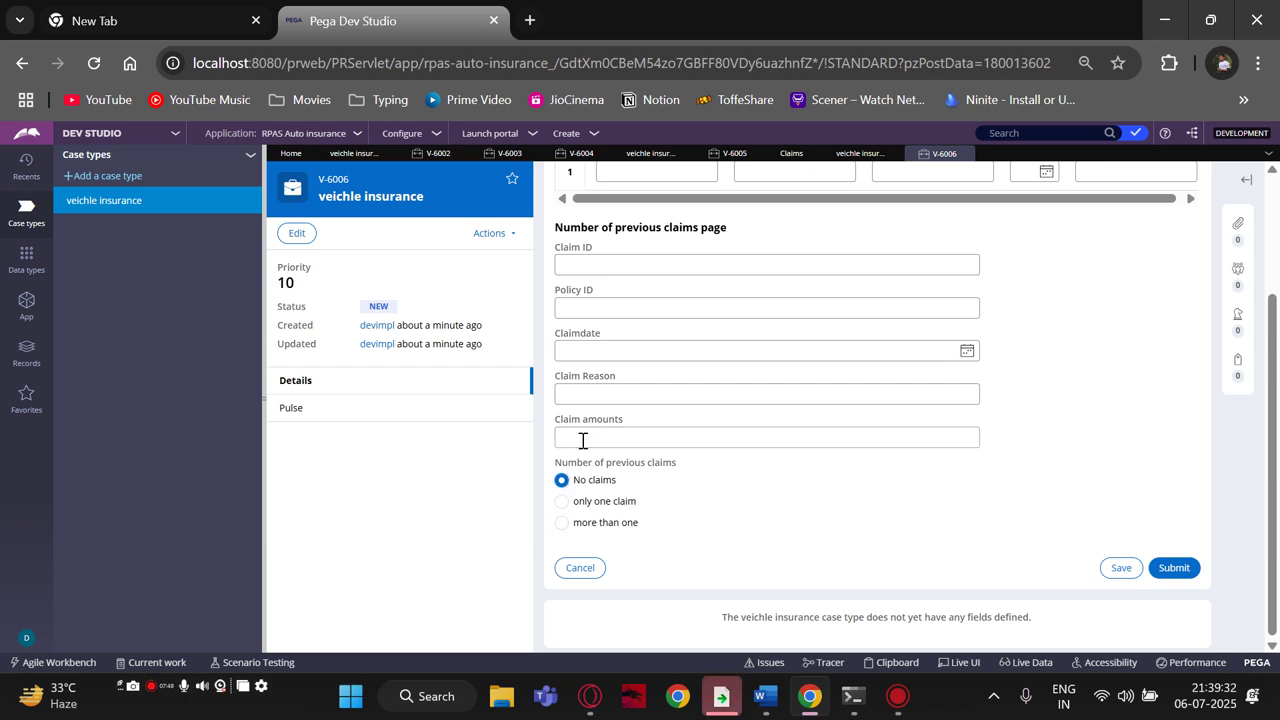
{"action": "scroll", "coordinate": [591, 460], "scroll_direction": "up", "scroll_amount": 2}
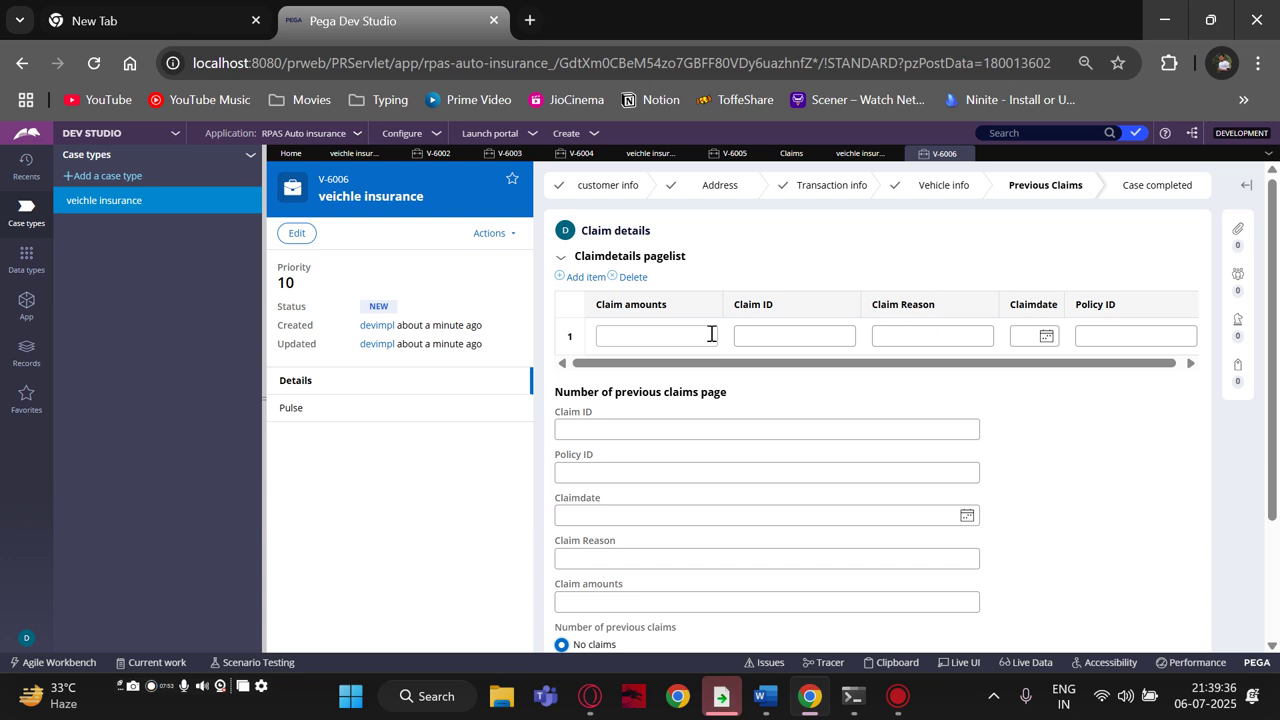
{"action": "scroll", "coordinate": [711, 333], "scroll_direction": "down", "scroll_amount": 2}
{"action": "scroll", "coordinate": [651, 303], "scroll_direction": "up", "scroll_amount": 2}
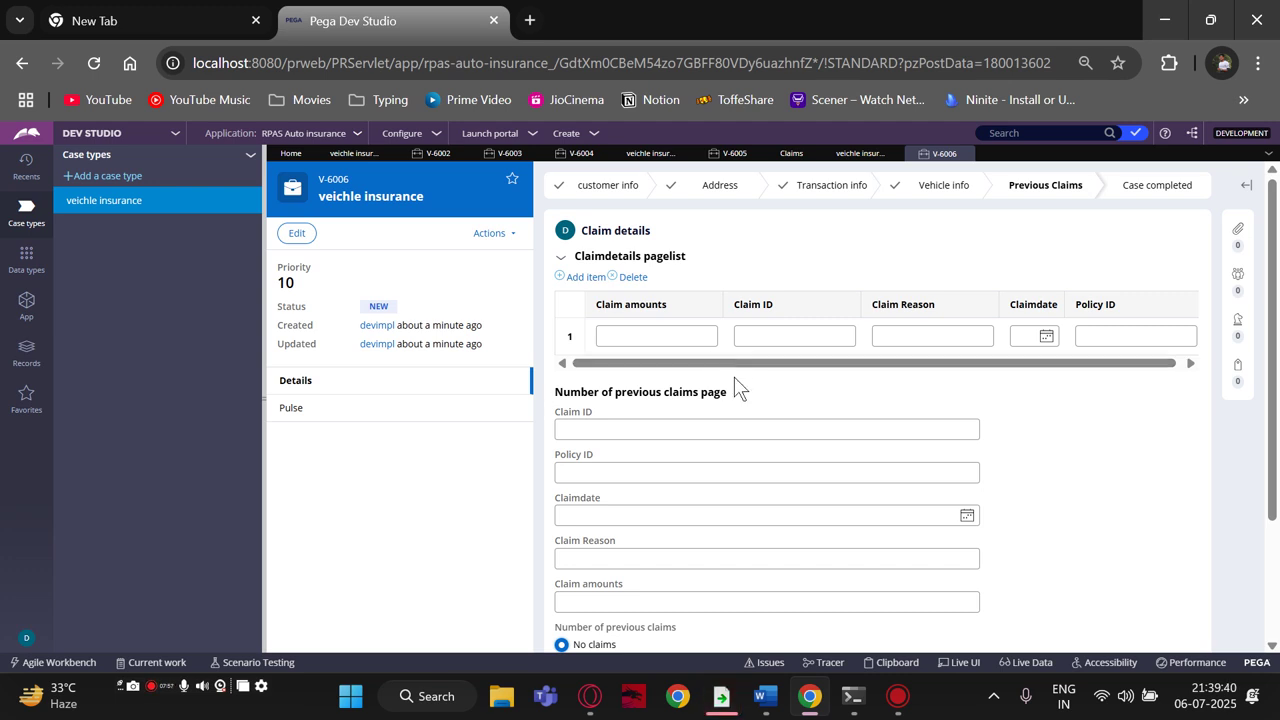
{"action": "scroll", "coordinate": [653, 380], "scroll_direction": "down", "scroll_amount": 2}
{"action": "scroll", "coordinate": [586, 320], "scroll_direction": "up", "scroll_amount": 2}
{"action": "scroll", "coordinate": [586, 329], "scroll_direction": "down", "scroll_amount": 2}
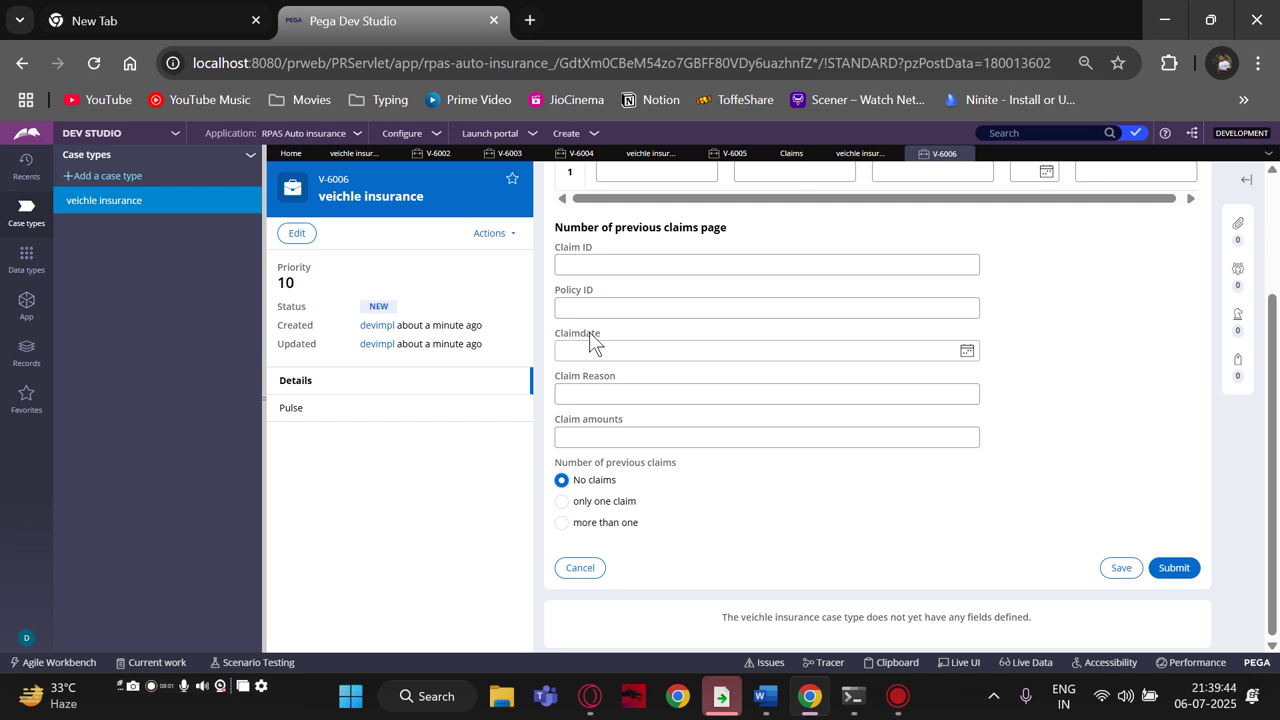
- Set Number of previous claims to only one claim and check the rest of the Claim details form
{"action": "left_click", "coordinate": [561, 503]}
{"action": "scroll", "coordinate": [620, 460], "scroll_direction": "up", "scroll_amount": 2}
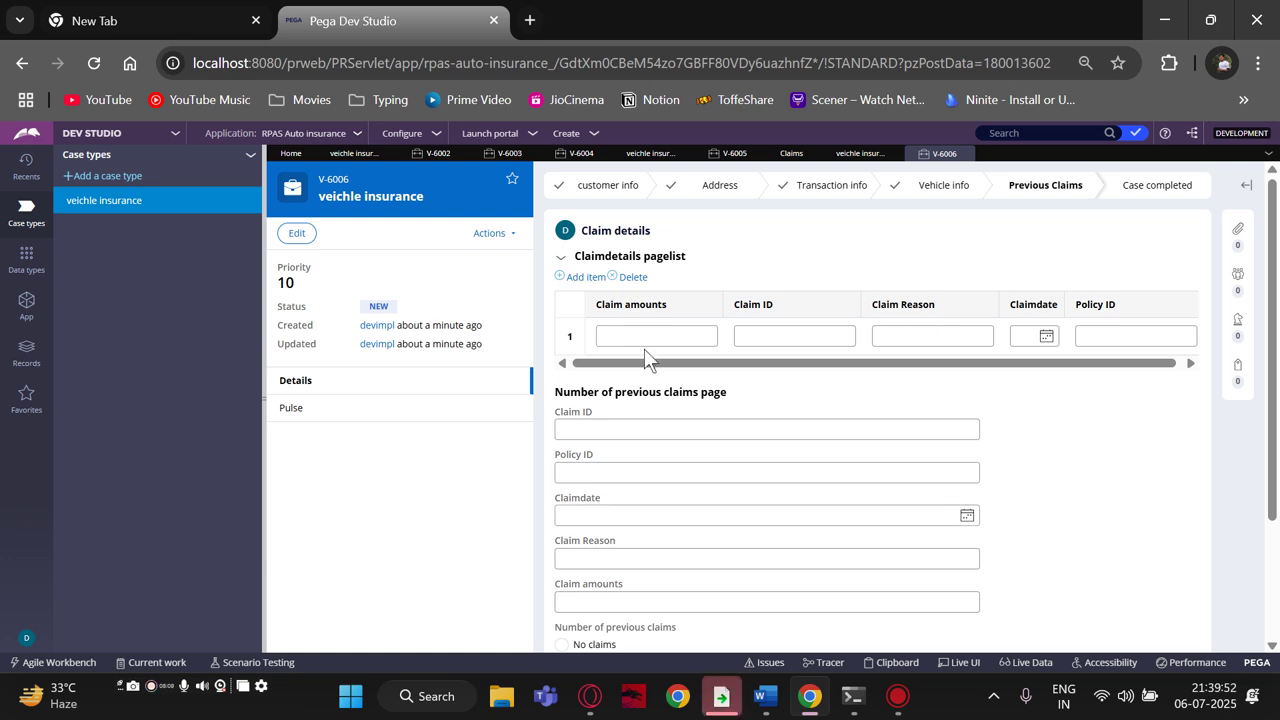
{"action": "scroll", "coordinate": [711, 455], "scroll_direction": "down", "scroll_amount": 2}
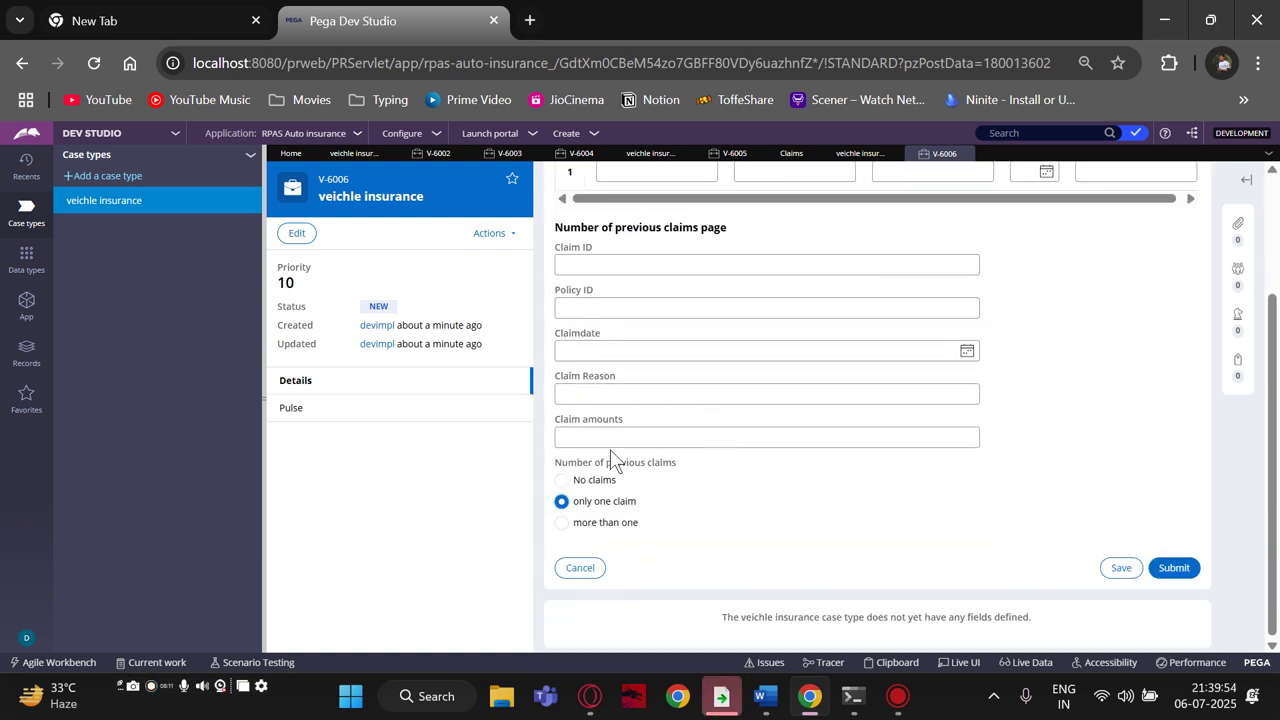
{"action": "scroll", "coordinate": [603, 458], "scroll_direction": "up", "scroll_amount": 2}
{"action": "scroll", "coordinate": [635, 400], "scroll_direction": "down", "scroll_amount": 2}
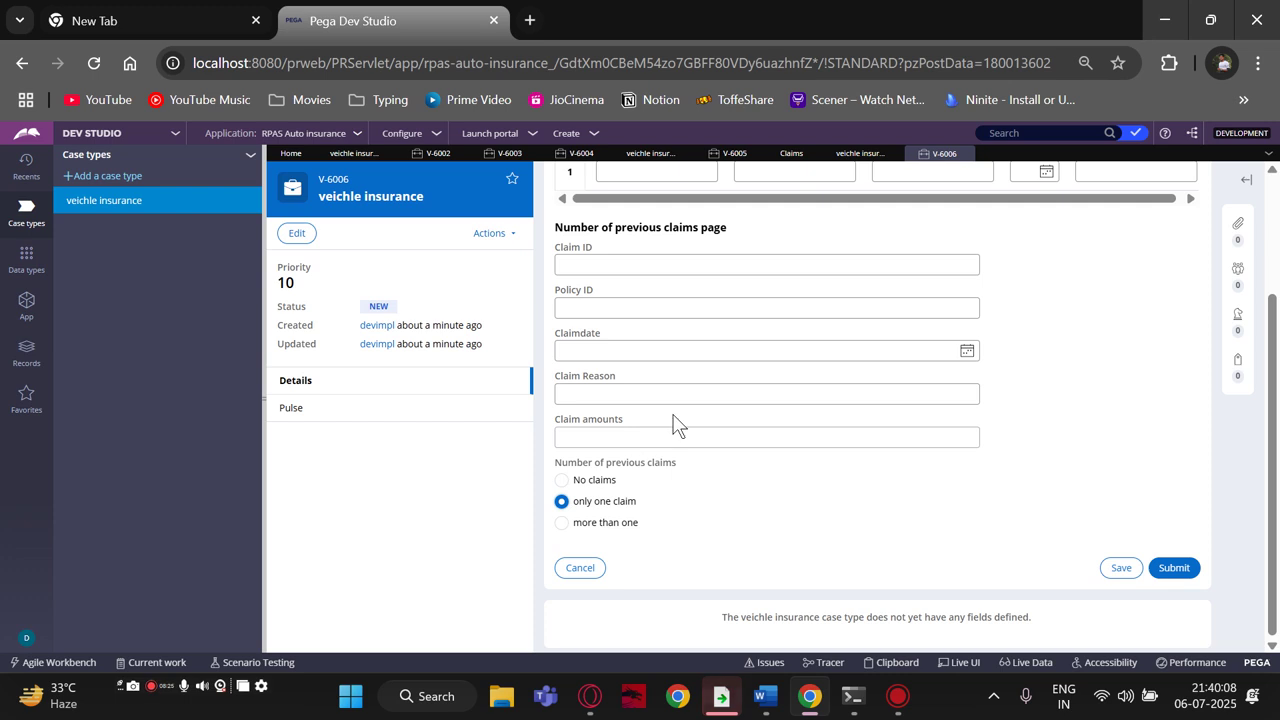
- Set Number of previous claims to more than one and review the pagelist table and the embedded claim fields
{"action": "left_click", "coordinate": [567, 526]}
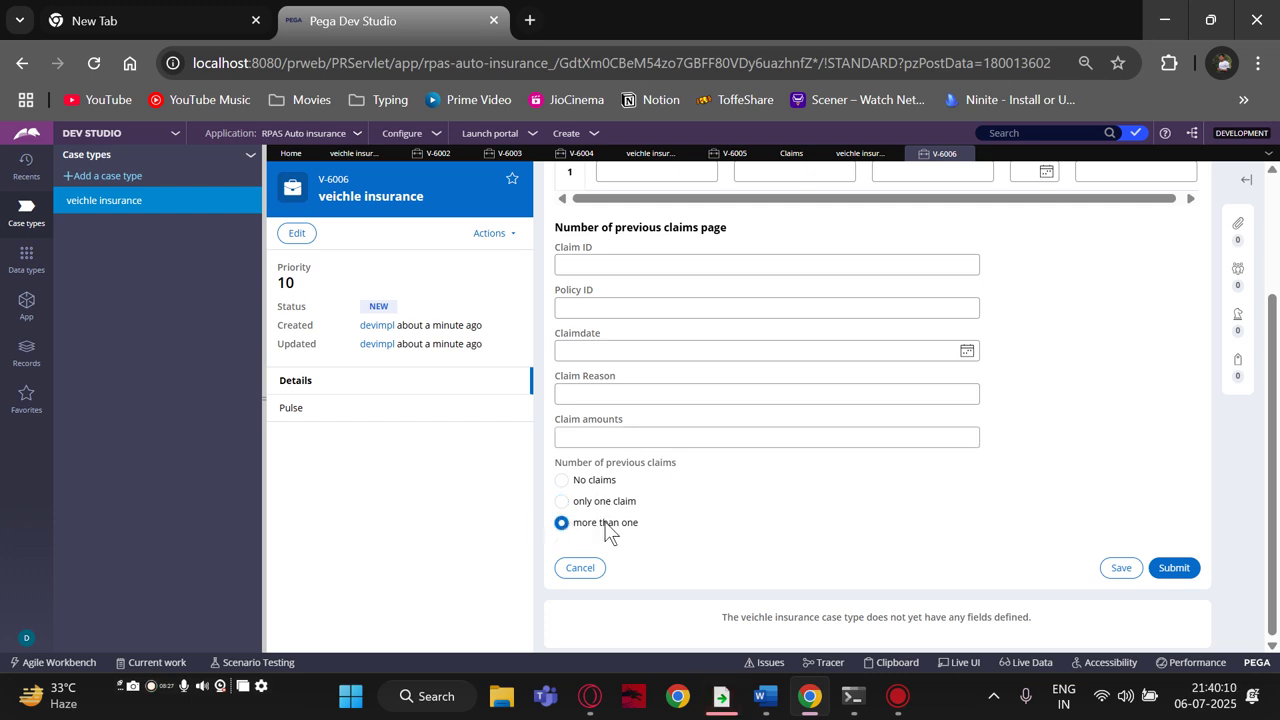
{"action": "scroll", "coordinate": [623, 528], "scroll_direction": "up", "scroll_amount": 3}
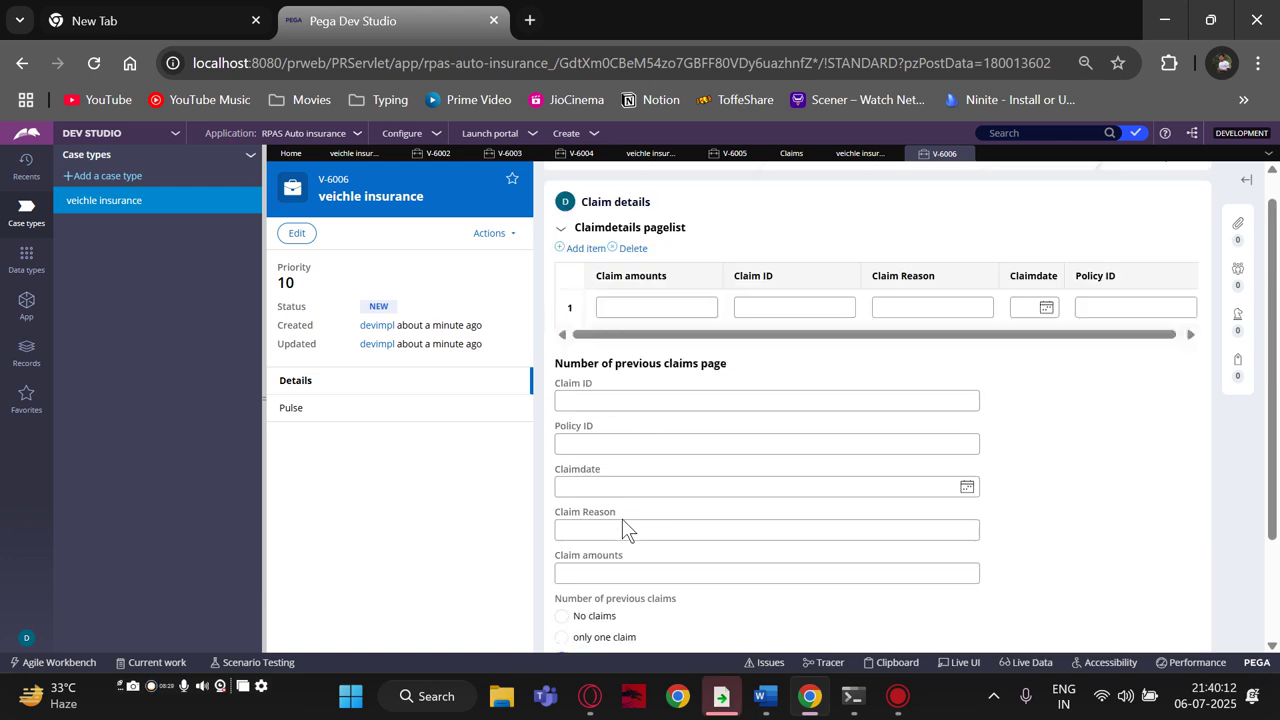
{"action": "scroll", "coordinate": [597, 434], "scroll_direction": "down", "scroll_amount": 3}
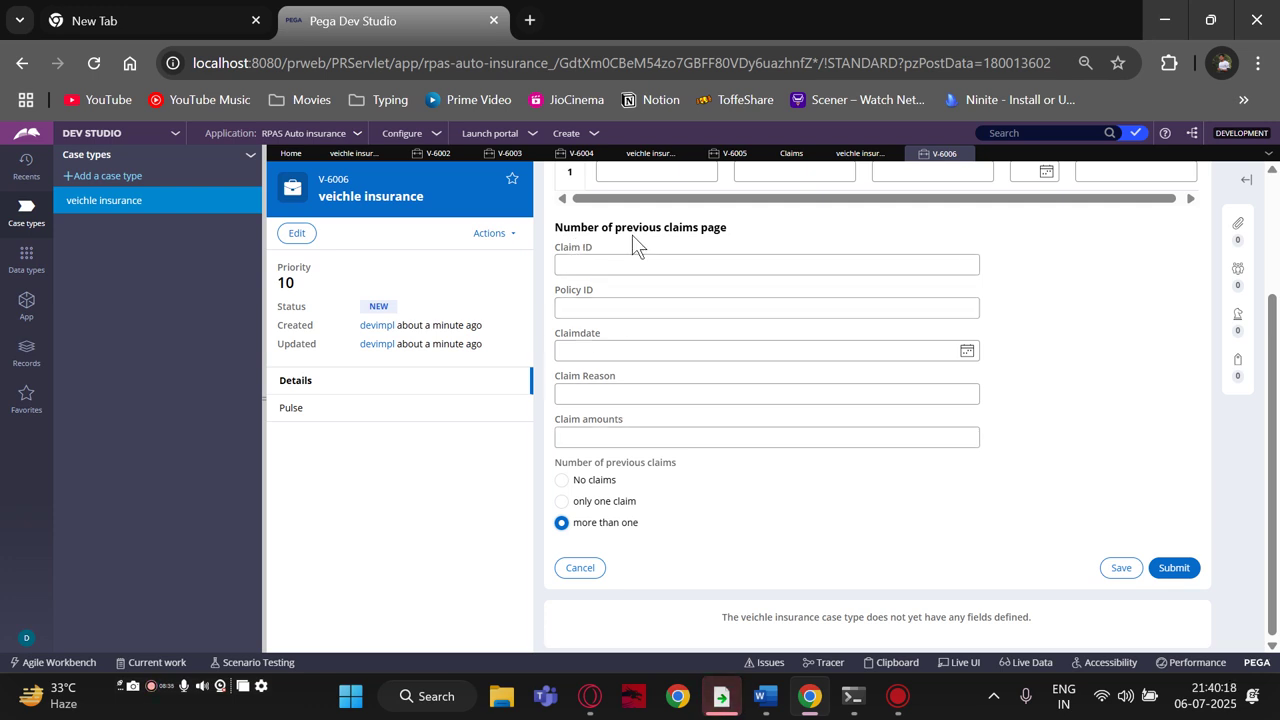
{"action": "scroll", "coordinate": [653, 383], "scroll_direction": "up", "scroll_amount": 2}
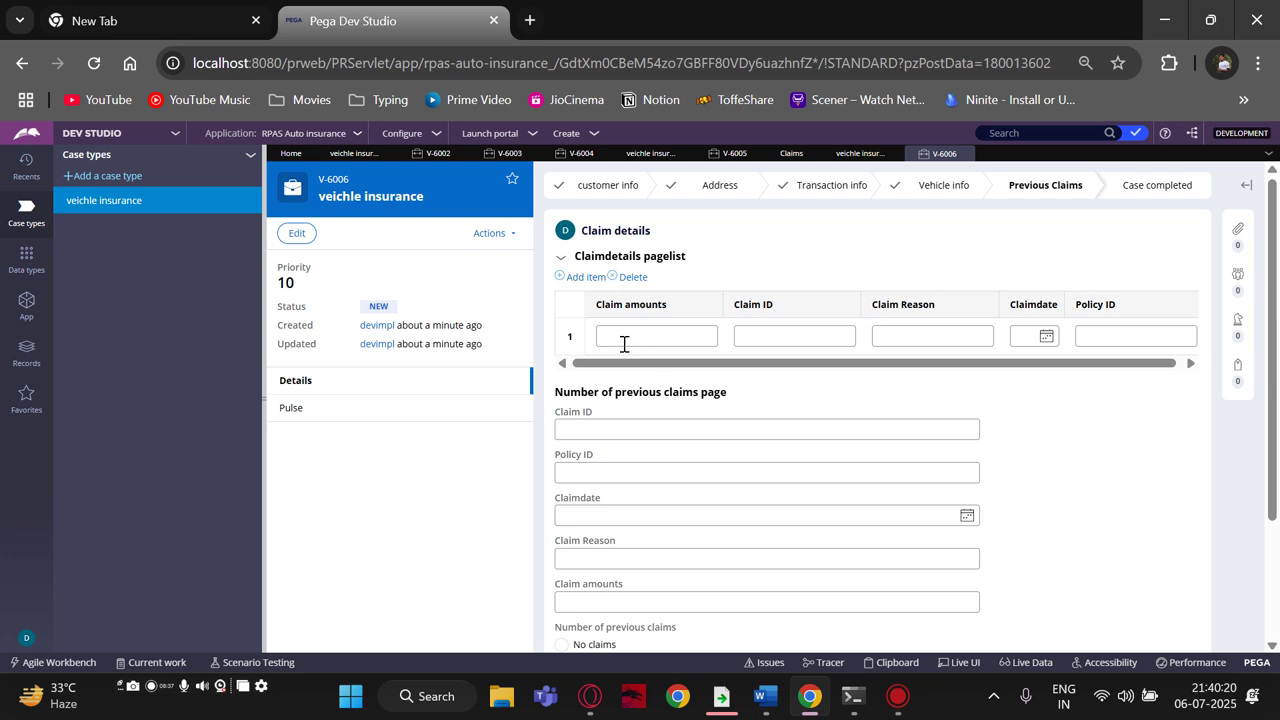
{"action": "scroll", "coordinate": [603, 374], "scroll_direction": "down", "scroll_amount": 2}
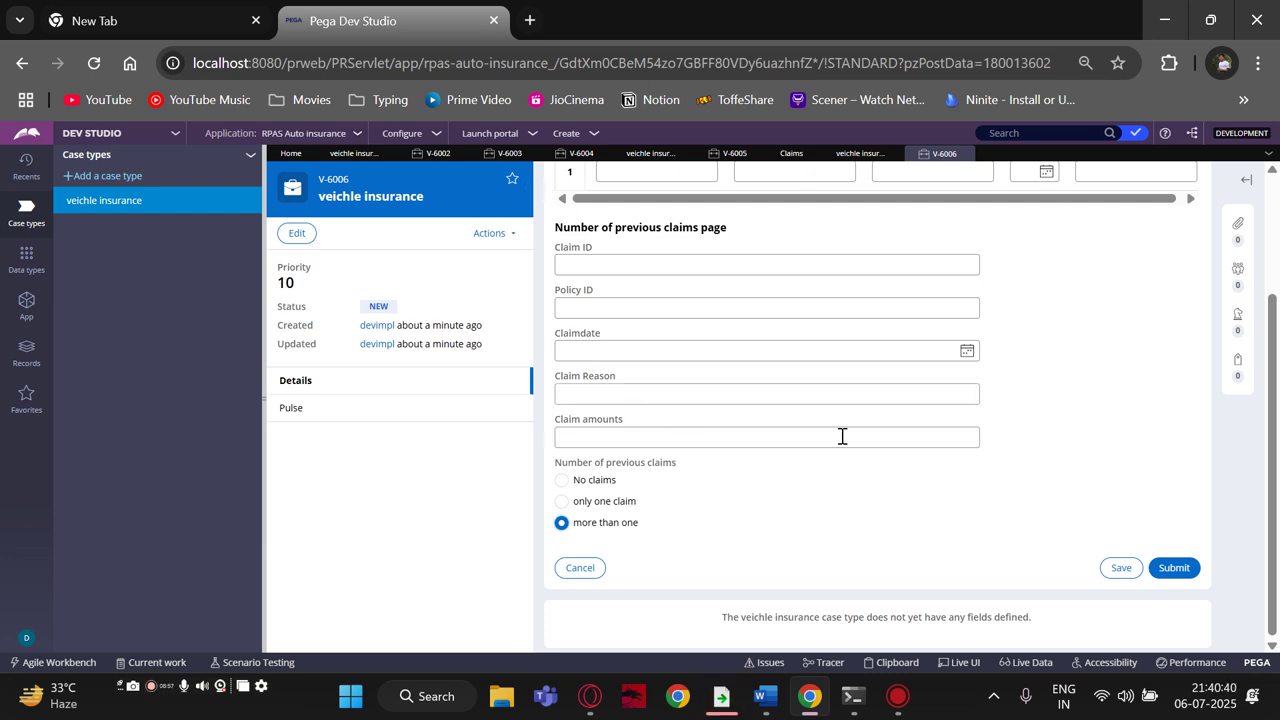
{"action": "scroll", "coordinate": [766, 503], "scroll_direction": "up", "scroll_amount": 2}
{"action": "scroll", "coordinate": [766, 503], "scroll_direction": "down", "scroll_amount": 2}
{"action": "scroll", "coordinate": [770, 503], "scroll_direction": "up", "scroll_amount": 1}
{"action": "scroll", "coordinate": [766, 503], "scroll_direction": "up", "scroll_amount": 1}
{"action": "scroll", "coordinate": [760, 494], "scroll_direction": "down", "scroll_amount": 2}
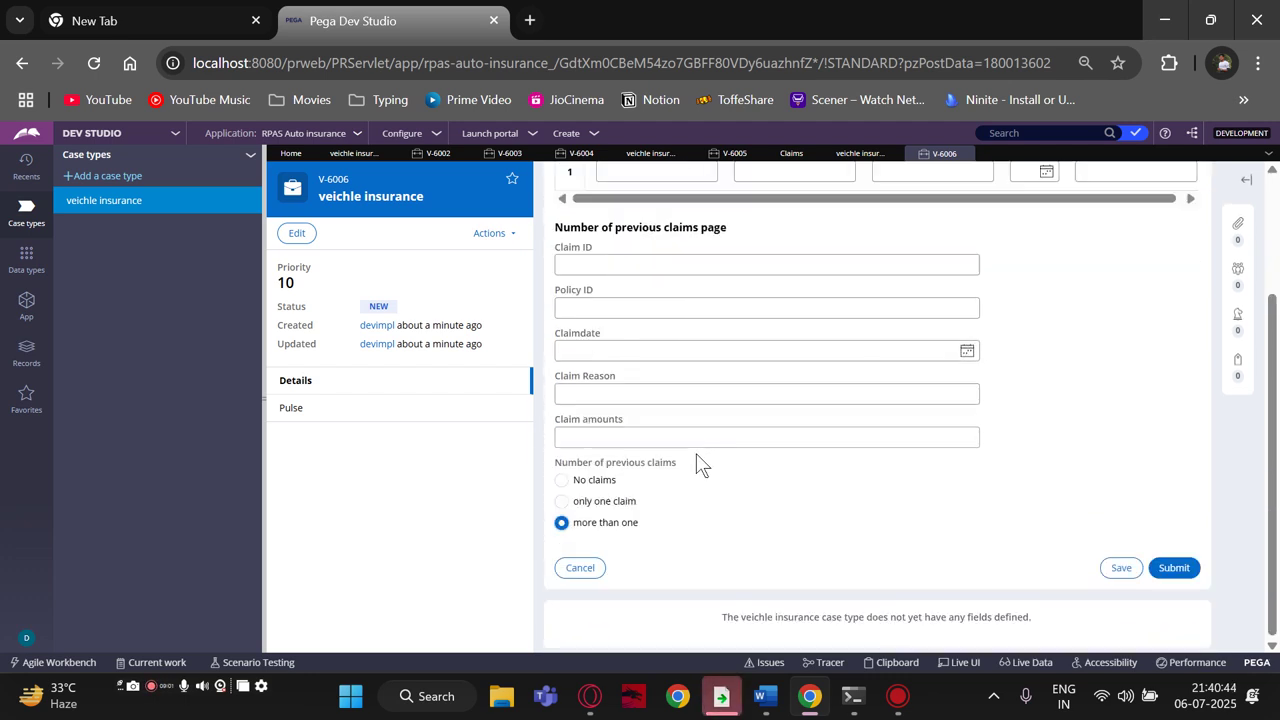
{"action": "scroll", "coordinate": [697, 460], "scroll_direction": "up", "scroll_amount": 1}
{"action": "scroll", "coordinate": [697, 465], "scroll_direction": "down", "scroll_amount": 1}
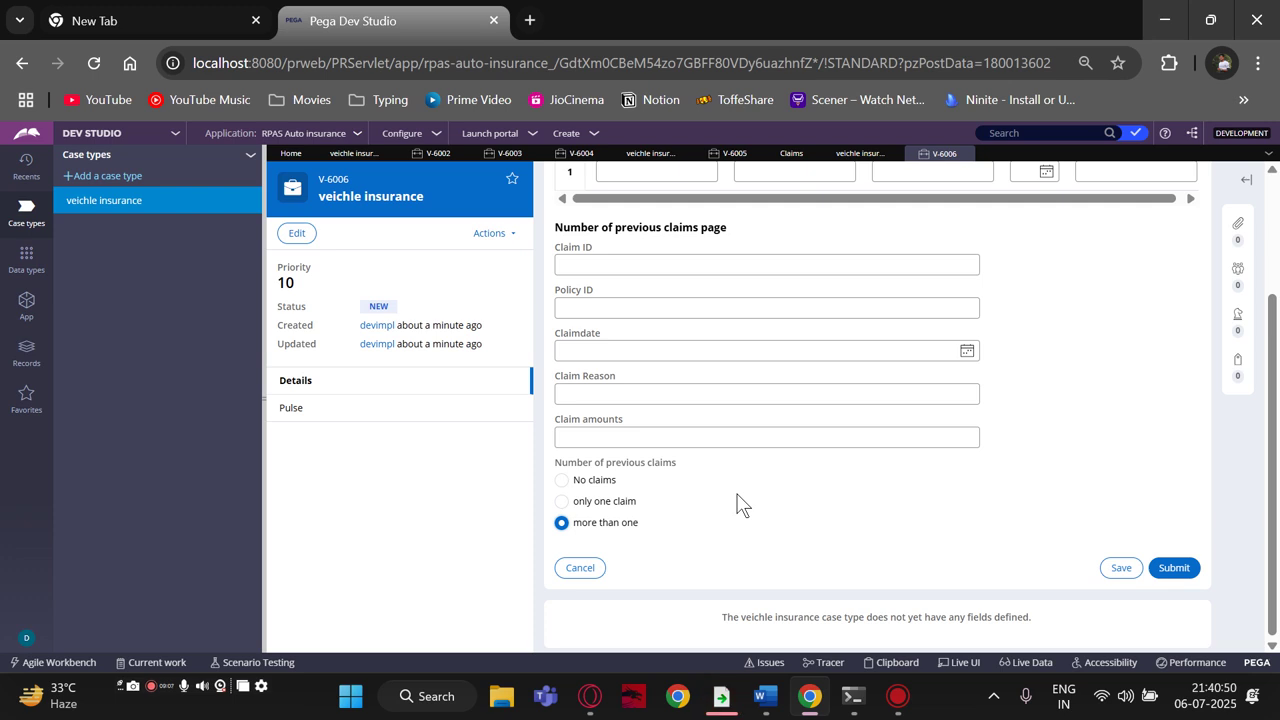
- Turn on Live UI and select the pyCaseActionArea section that surrounds the Claim details form
{"action": "left_click", "coordinate": [962, 660]}
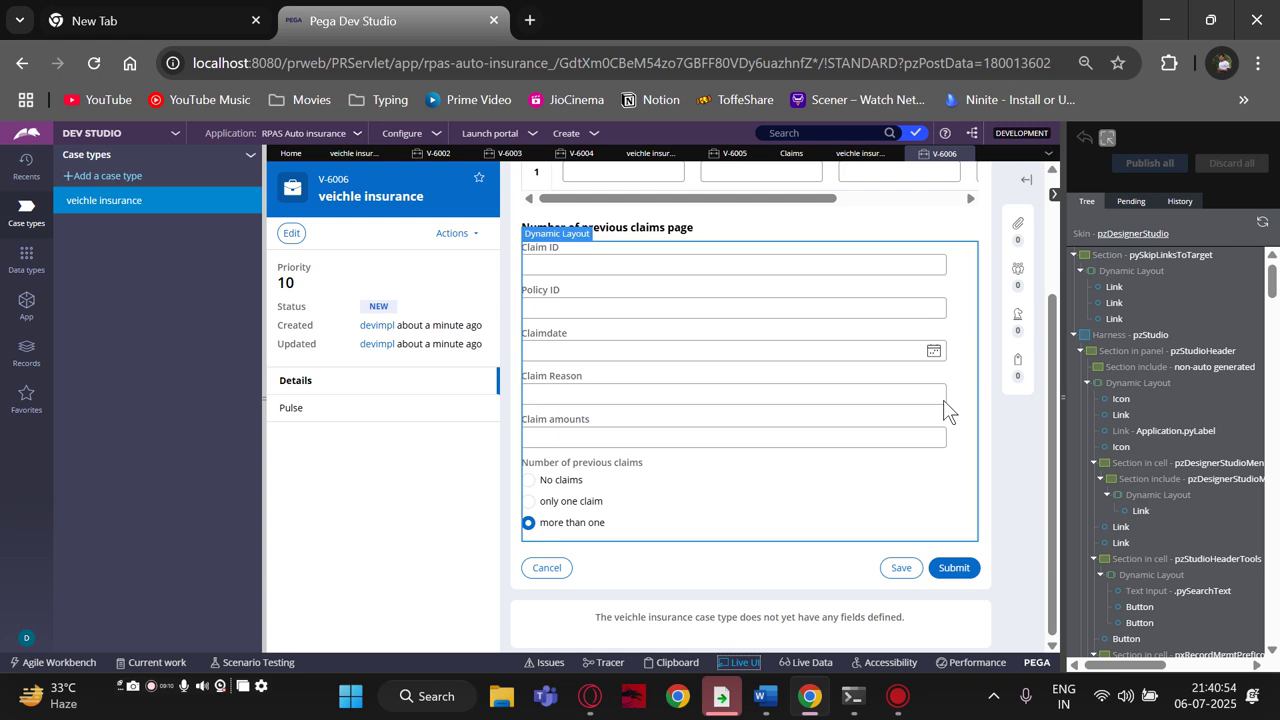
{"action": "scroll", "coordinate": [615, 520], "scroll_direction": "up", "scroll_amount": 2}
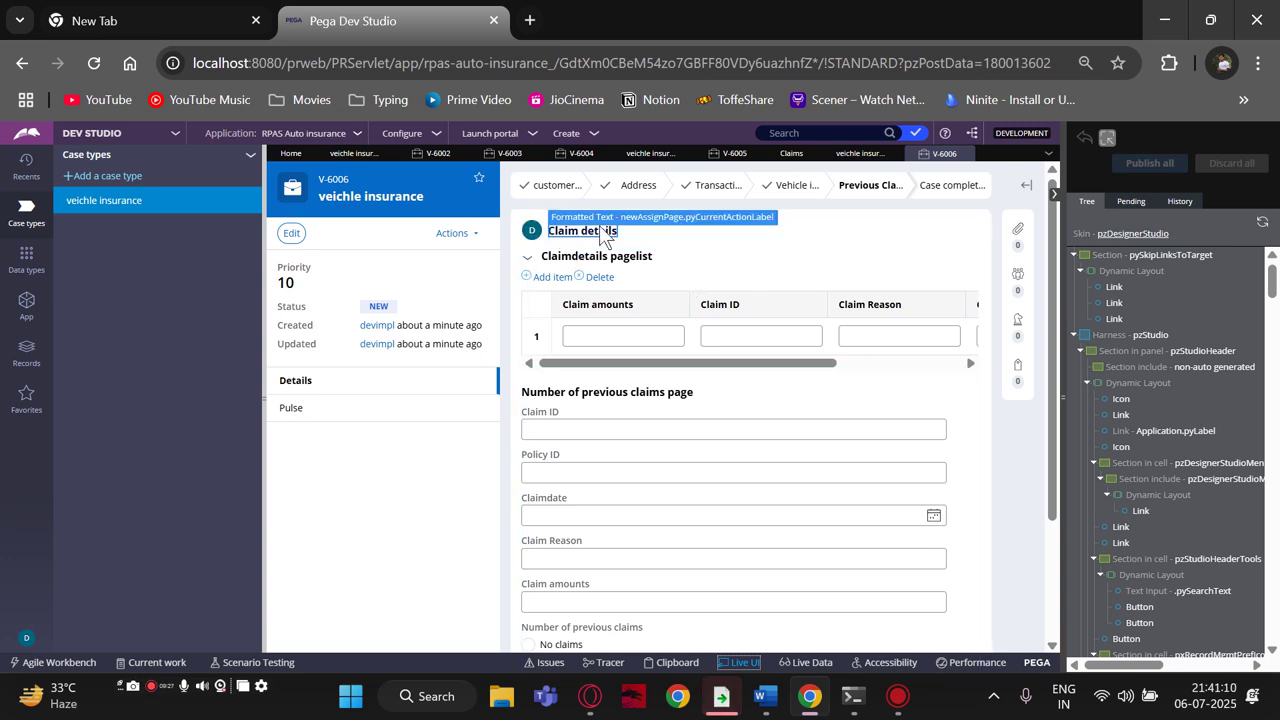
{"action": "left_click", "coordinate": [513, 228]}
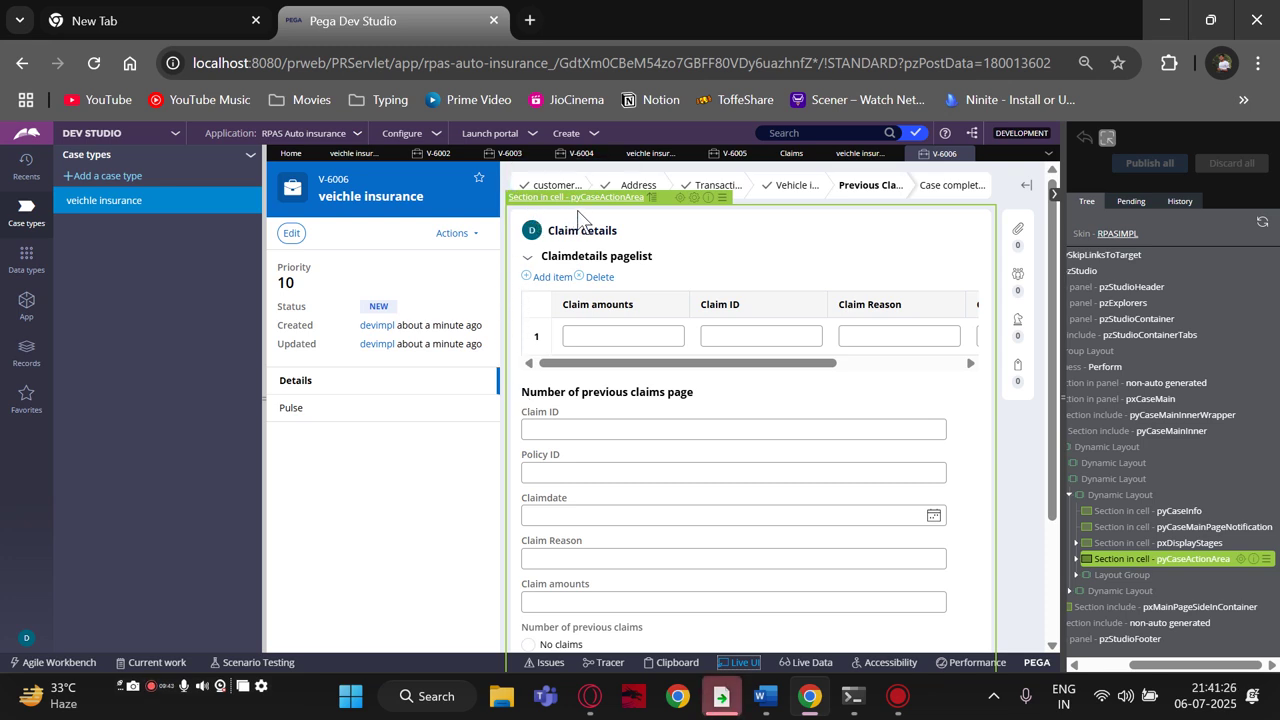
- Select the Claim details heading with Live UI and examine where its formatted text sits in the element tree
{"action": "left_click", "coordinate": [591, 240]}
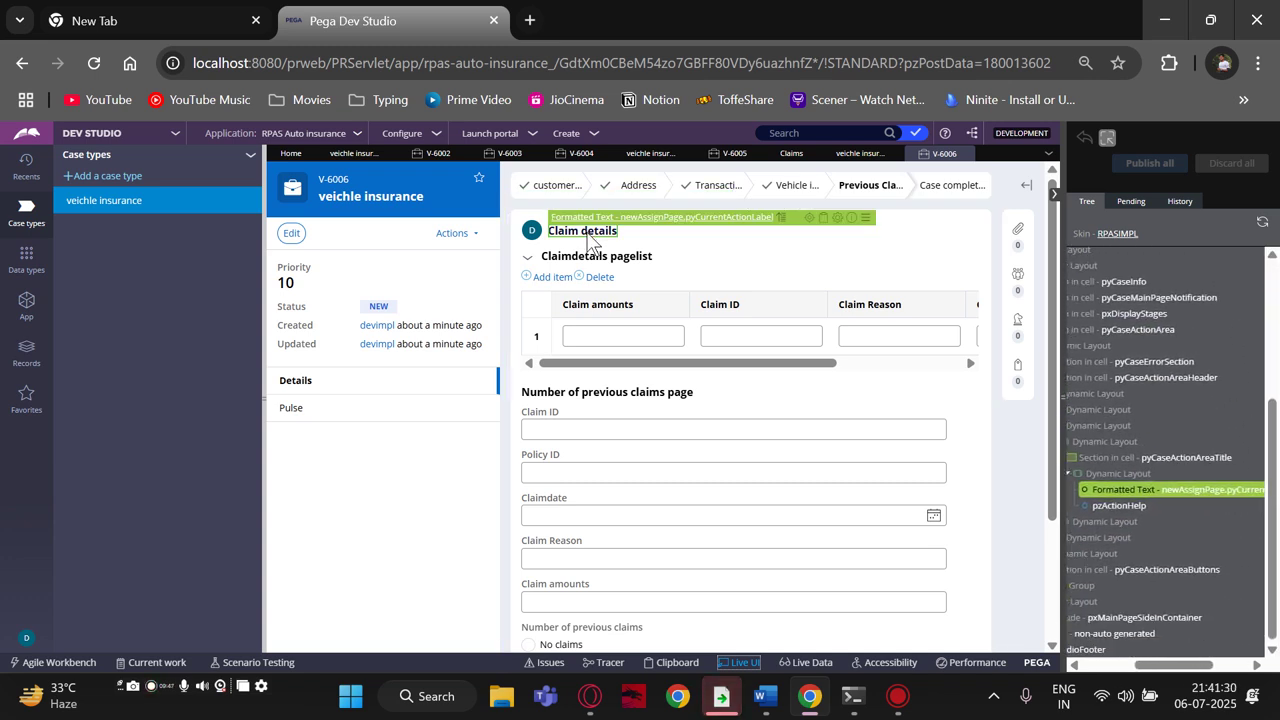
{"action": "left_click_drag", "start_coordinate": [1183, 666], "coordinate": [1150, 667]}
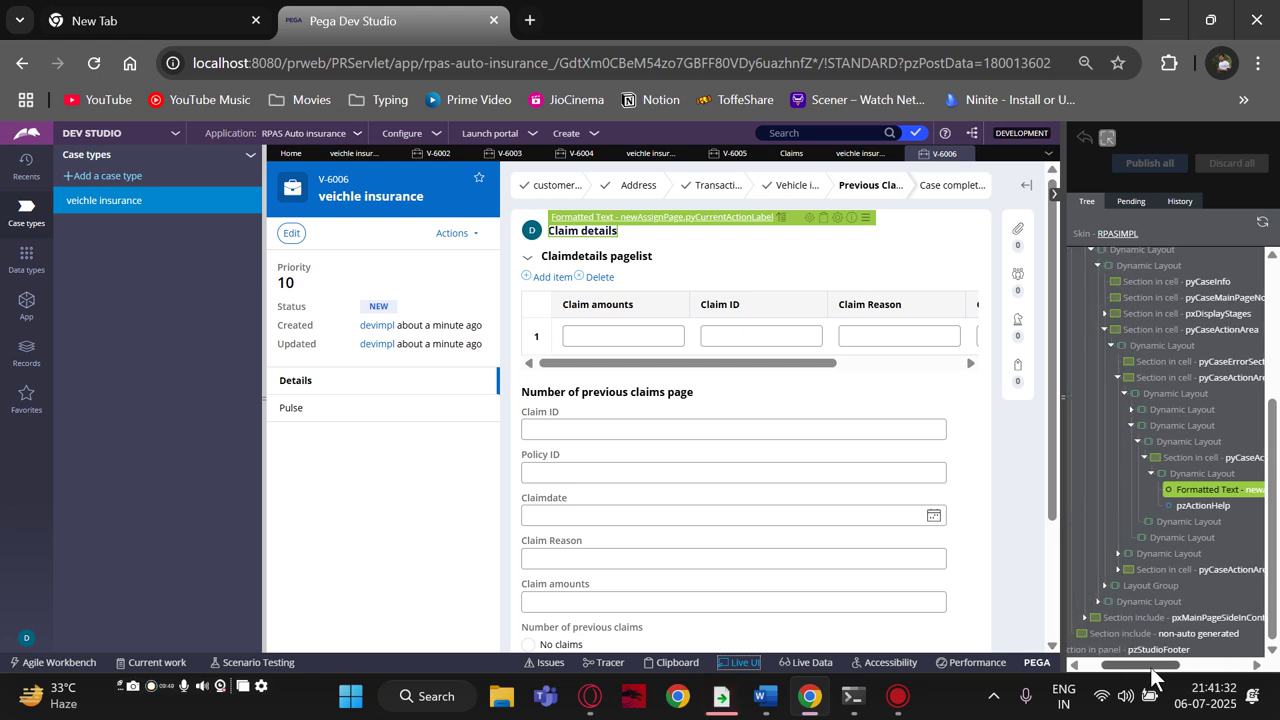
{"action": "scroll", "coordinate": [1107, 535], "scroll_direction": "up", "scroll_amount": 3}
{"action": "scroll", "coordinate": [1107, 535], "scroll_direction": "down", "scroll_amount": 3}
{"action": "left_click_drag", "start_coordinate": [1112, 667], "coordinate": [1064, 671]}
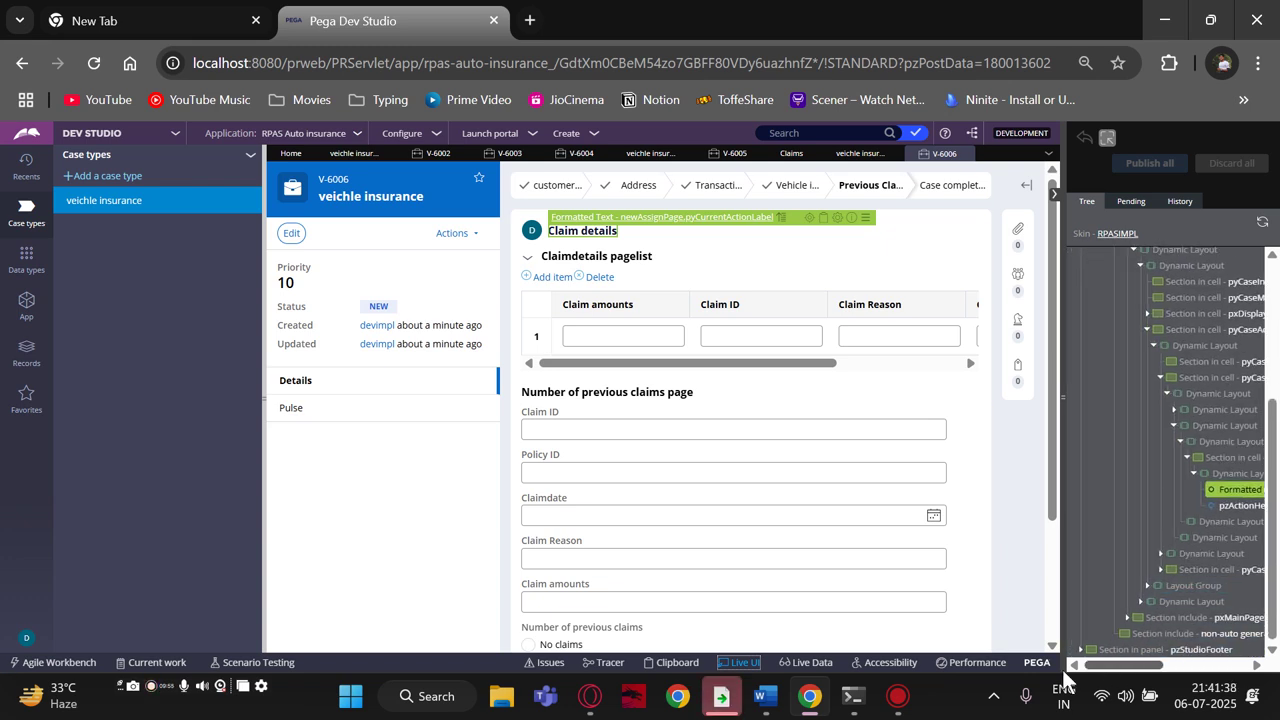
{"action": "scroll", "coordinate": [1090, 518], "scroll_direction": "up", "scroll_amount": 3}
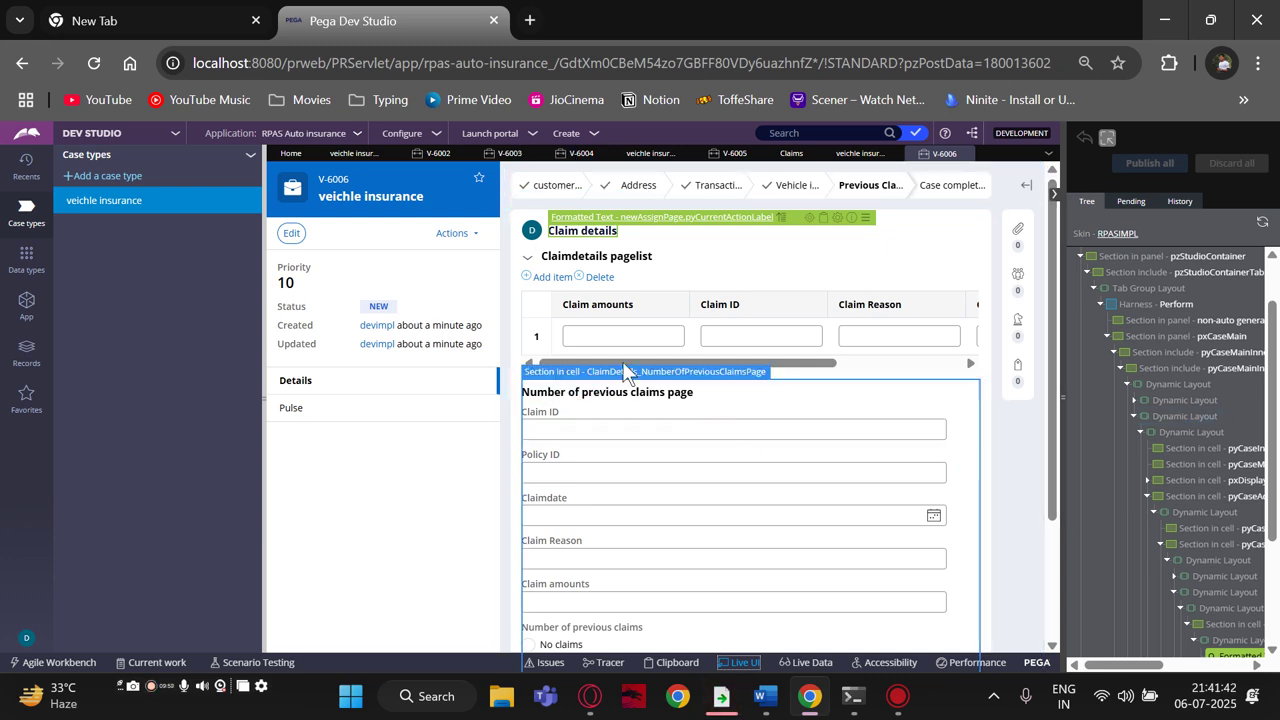
- Locate the ClaimDetails section above the Number of previous claims page section in the Live UI tree and open its rule
{"action": "left_click", "coordinate": [520, 258]}
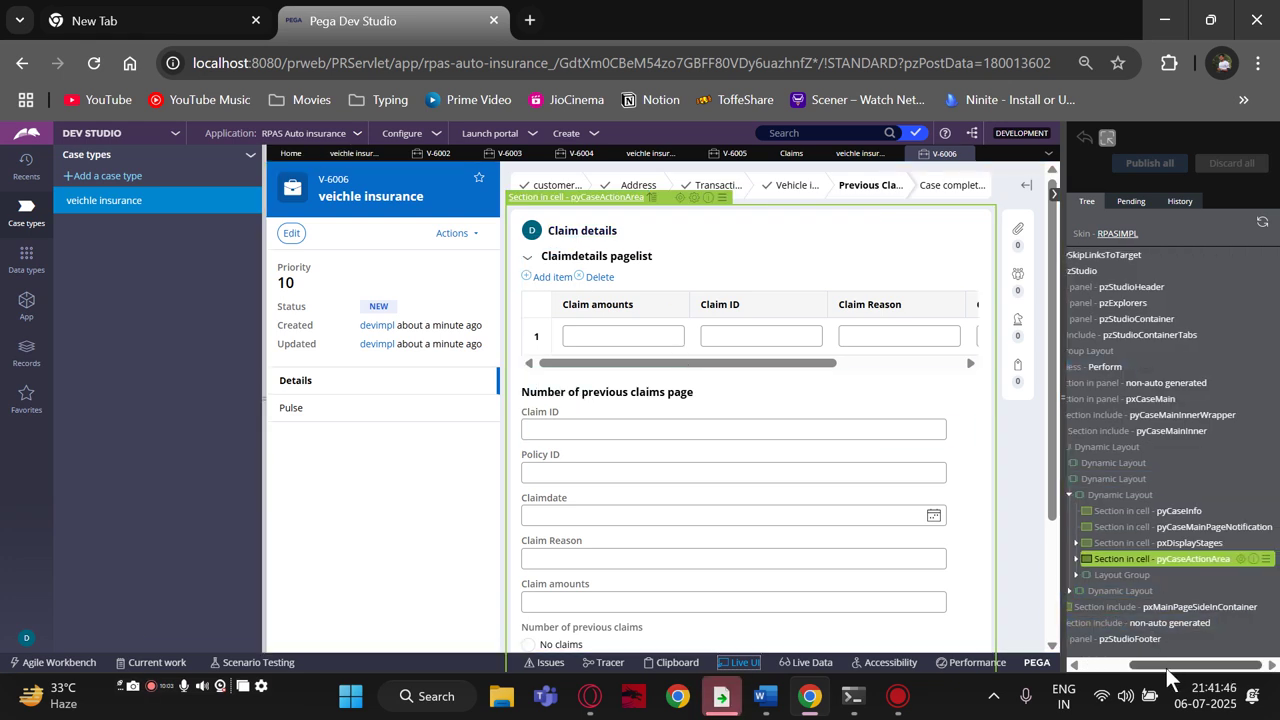
{"action": "left_click_drag", "start_coordinate": [1160, 666], "coordinate": [1125, 670]}
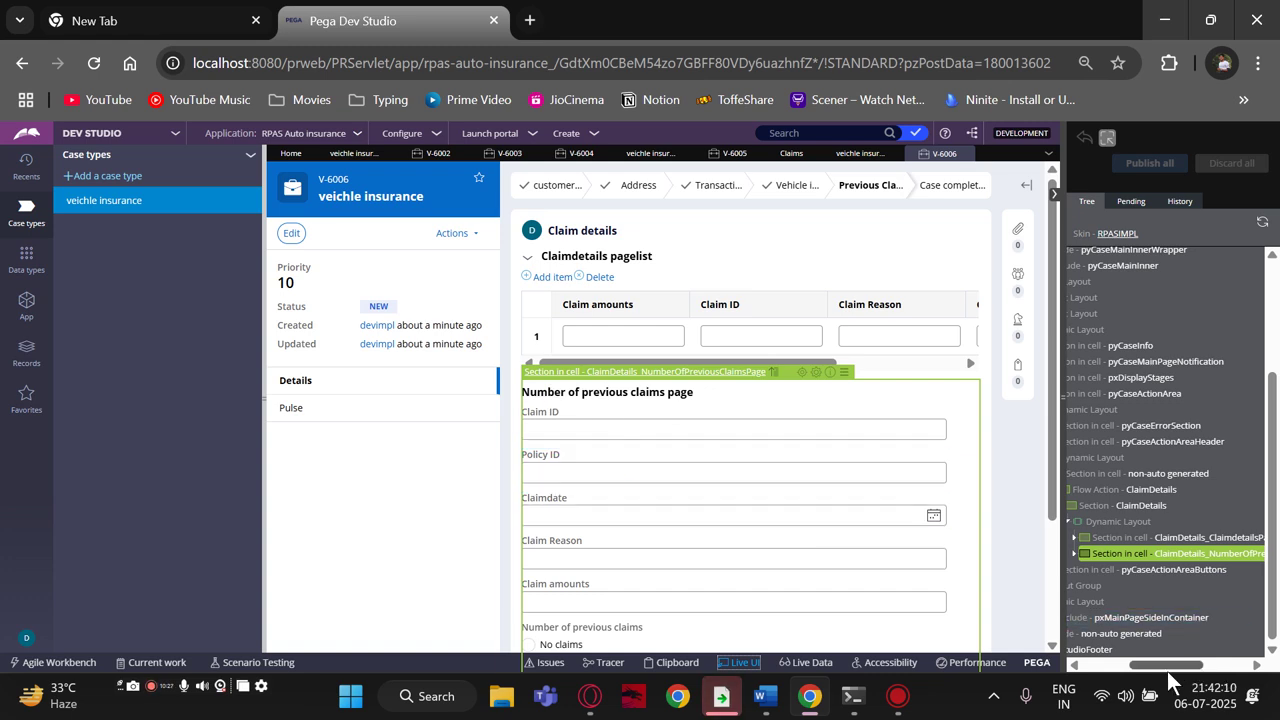
{"action": "left_click_drag", "start_coordinate": [1170, 672], "coordinate": [1146, 676]}
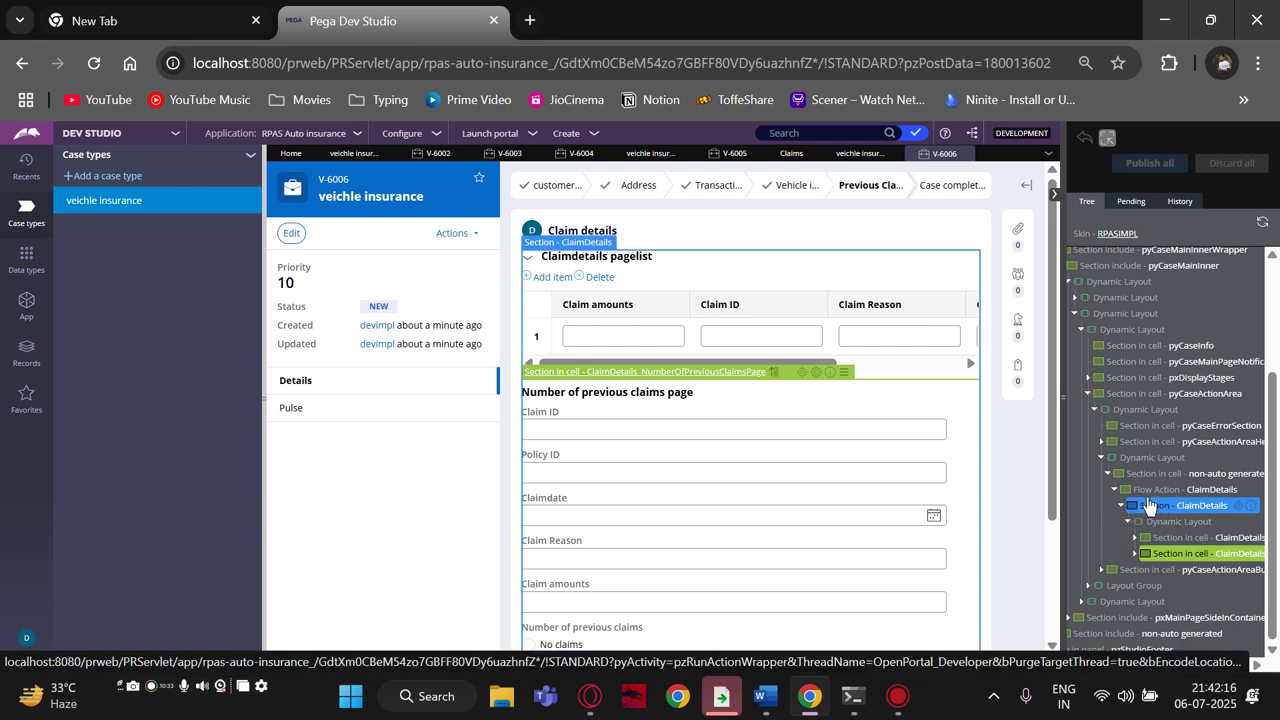
{"action": "left_click", "coordinate": [1230, 507]}
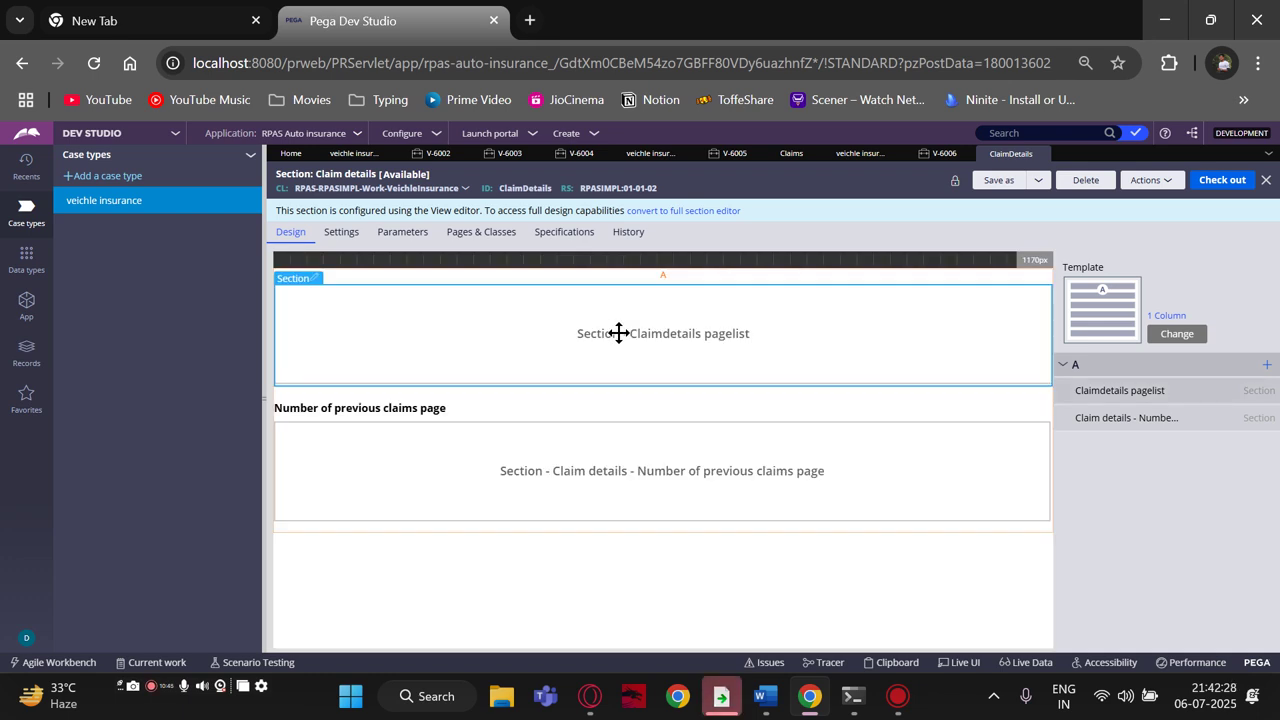
- Move the Number of previous claims page section above the Claimdetails pagelist section, then check out and save the Claim details section
{"action": "left_click", "coordinate": [605, 478]}
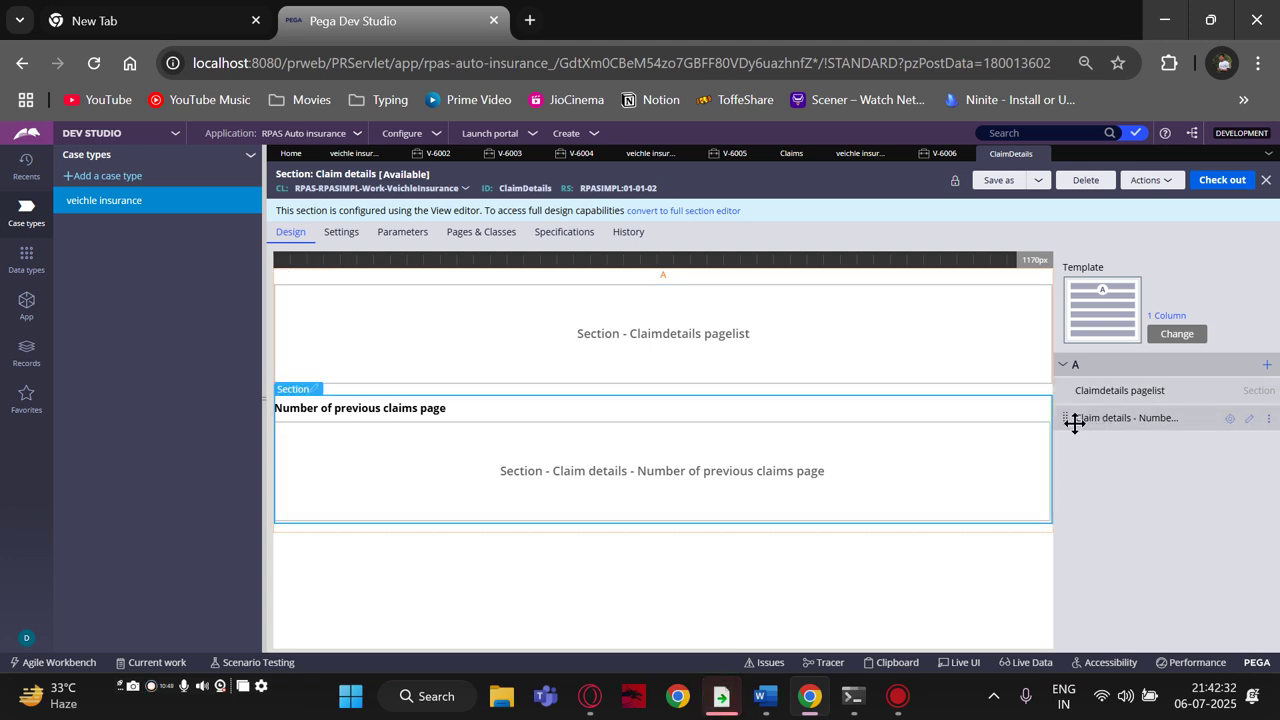
{"action": "left_click_drag", "start_coordinate": [1069, 418], "coordinate": [1069, 393]}
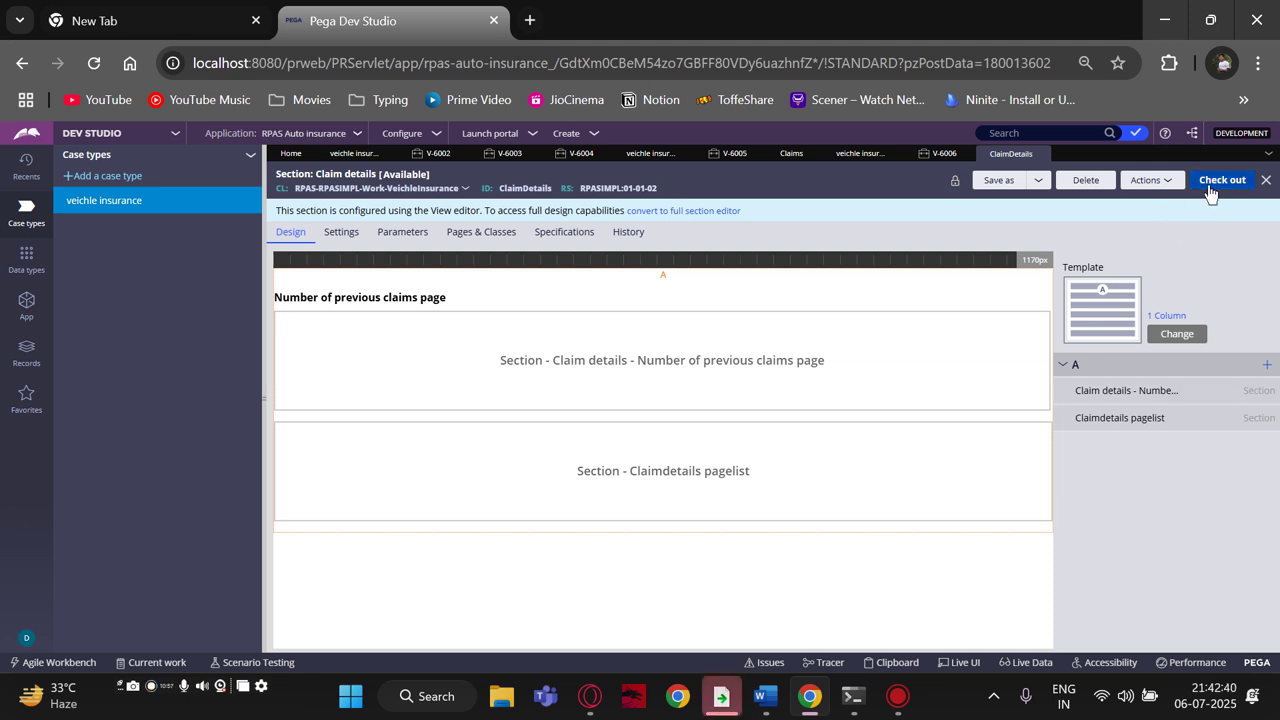
{"action": "left_click", "coordinate": [1177, 334]}
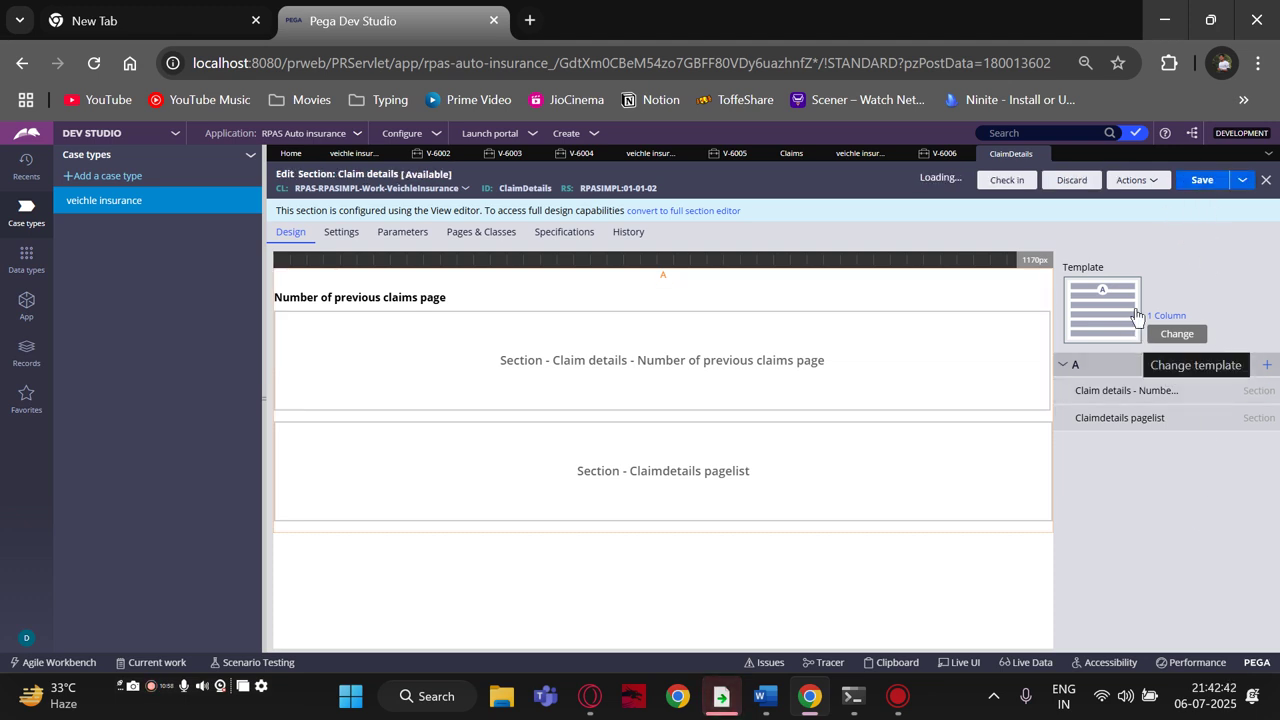
{"action": "left_click", "coordinate": [1192, 188]}
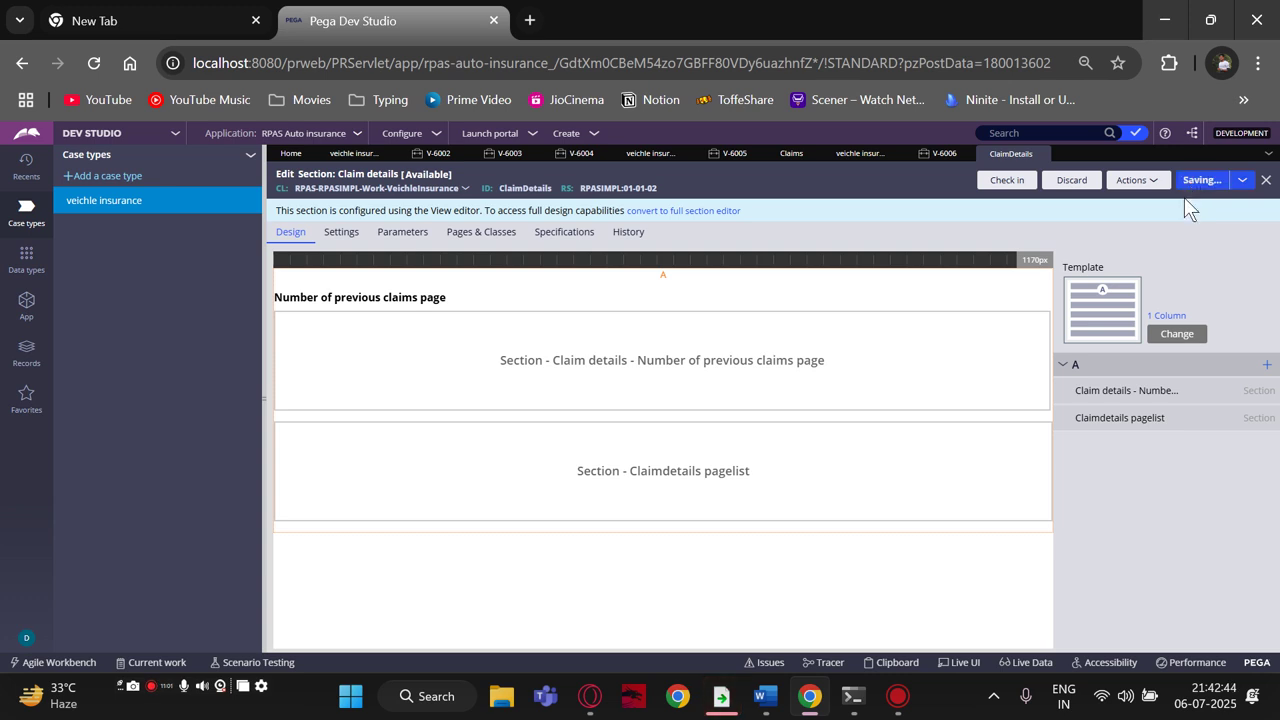
- Check in the Claim details section with the comment "lp"
{"action": "left_click", "coordinate": [992, 184]}
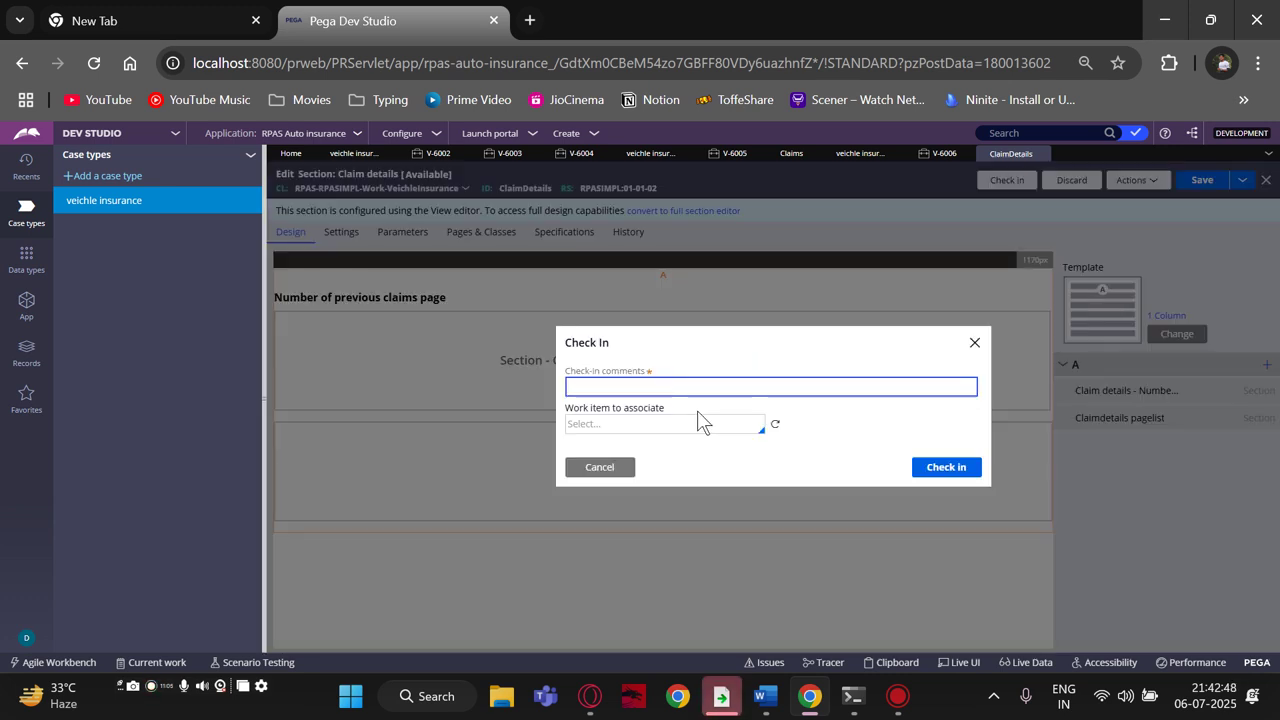
{"action": "type", "text": "lp"}
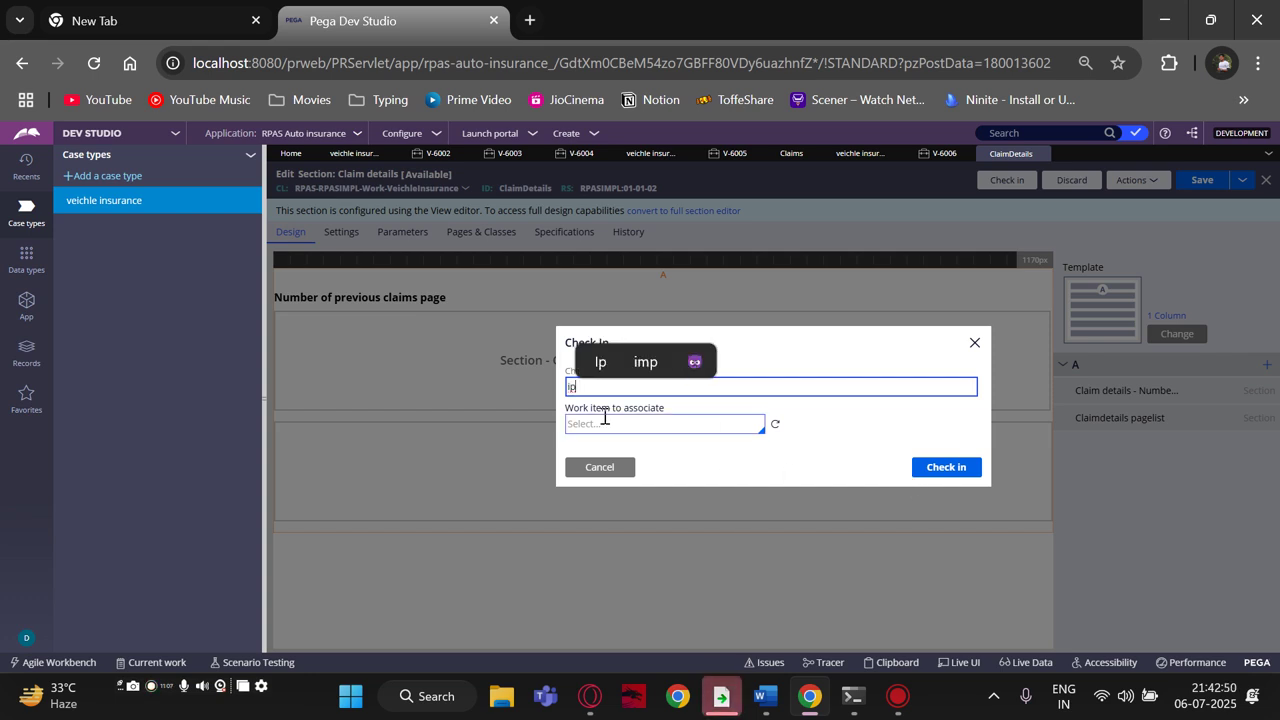
{"action": "left_click", "coordinate": [916, 467]}
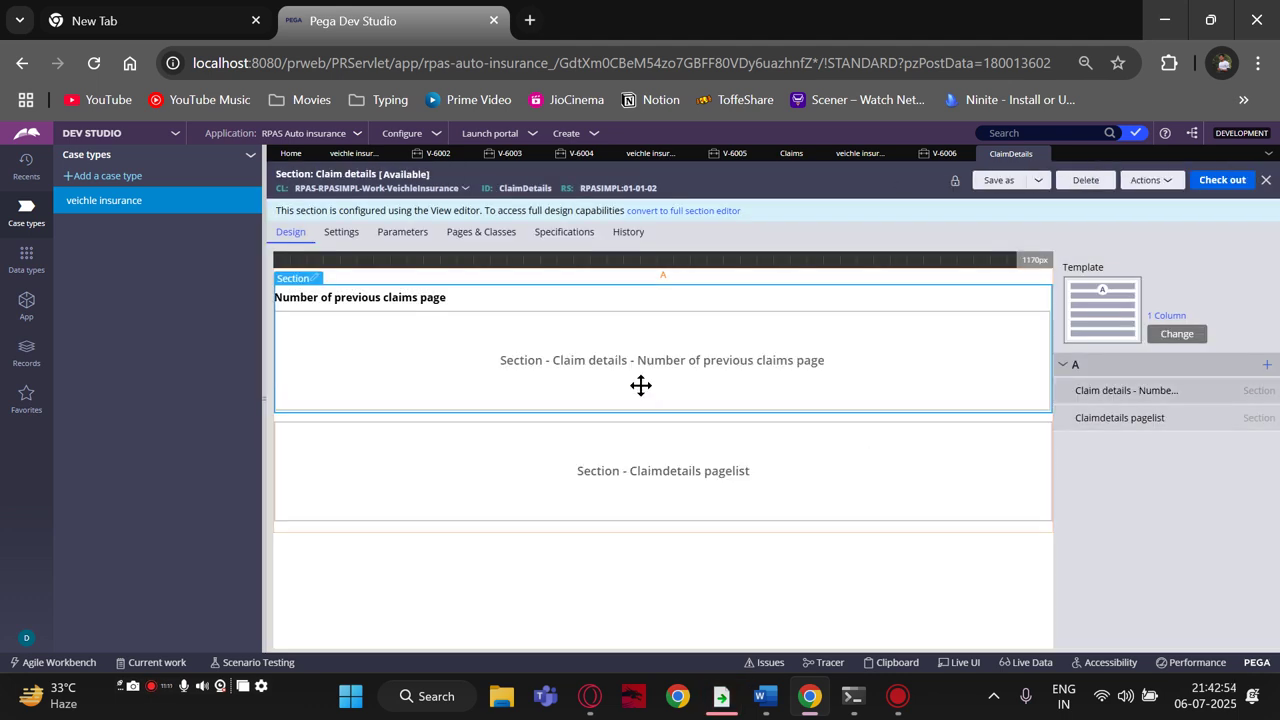
- Open the Claims data type and look over the fields in its data model
{"action": "left_click", "coordinate": [434, 435]}
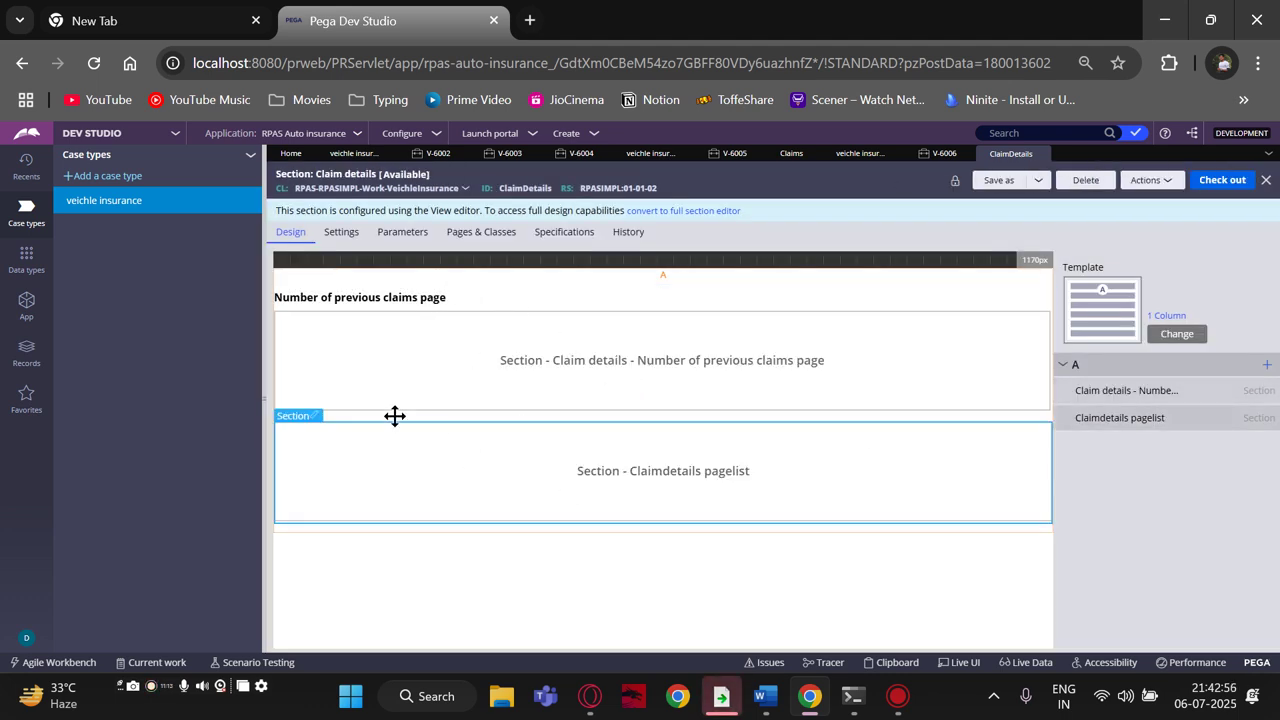
{"action": "left_click", "coordinate": [40, 262]}
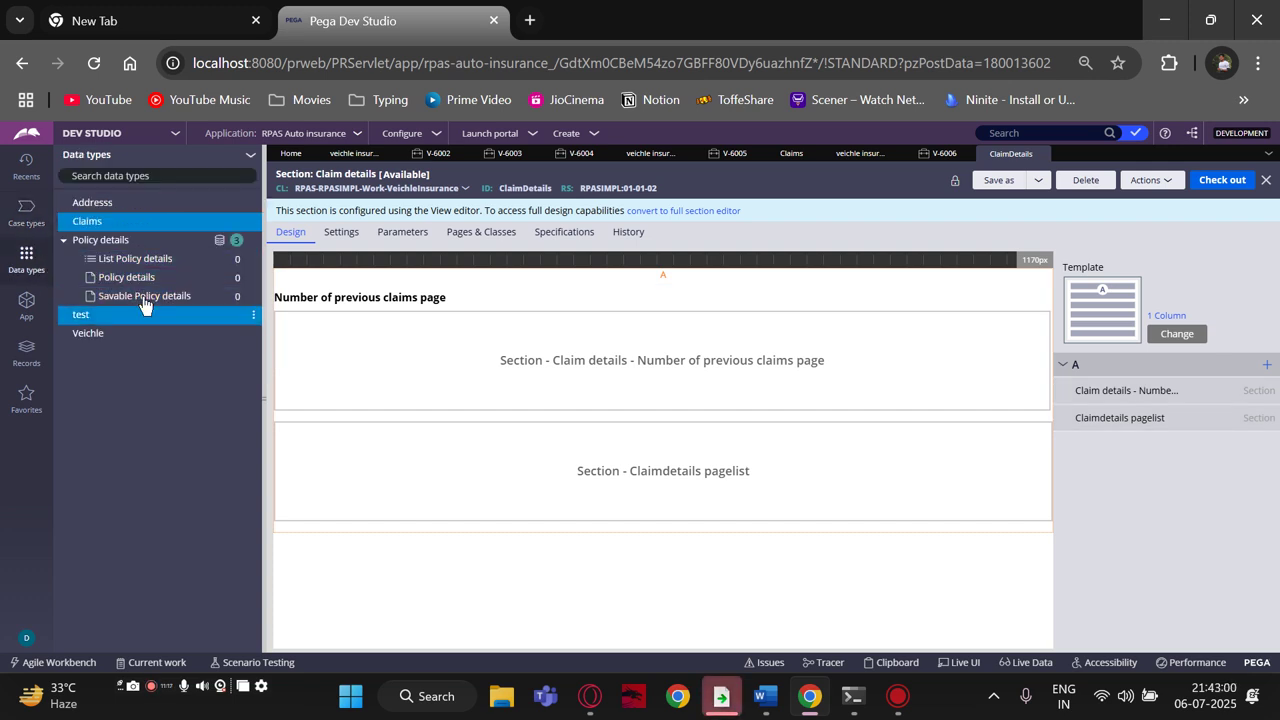
{"action": "left_click", "coordinate": [106, 232]}
{"action": "left_click", "coordinate": [102, 221]}
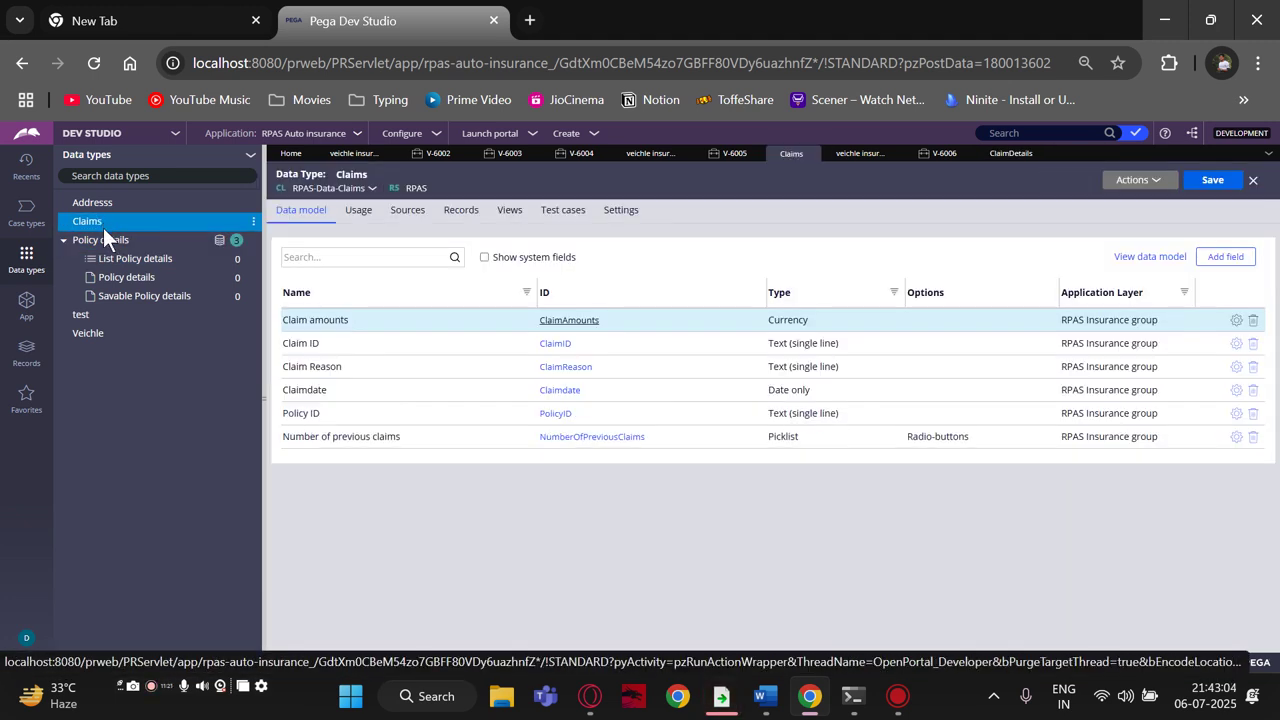
- Open the ClaimDetails_NumberOfPreviousClaimsPage section from the Claims class's User Interface rules
{"action": "left_click", "coordinate": [26, 304]}
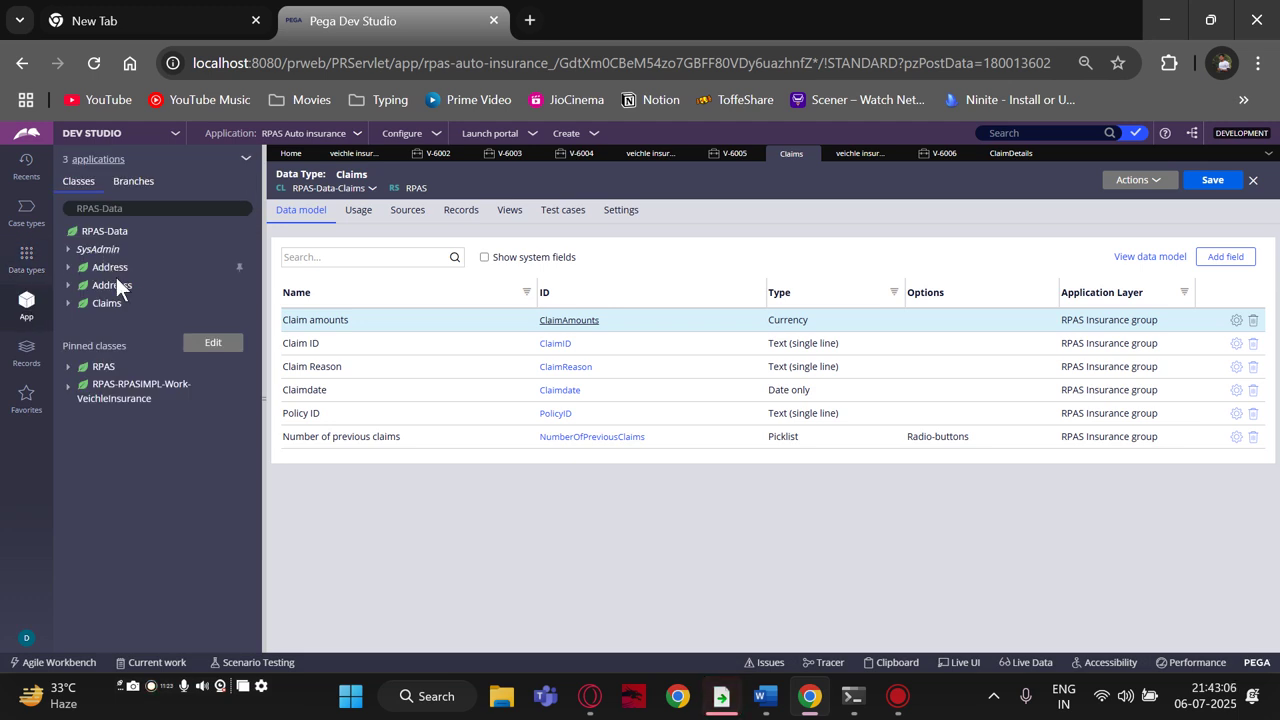
{"action": "left_click", "coordinate": [67, 304]}
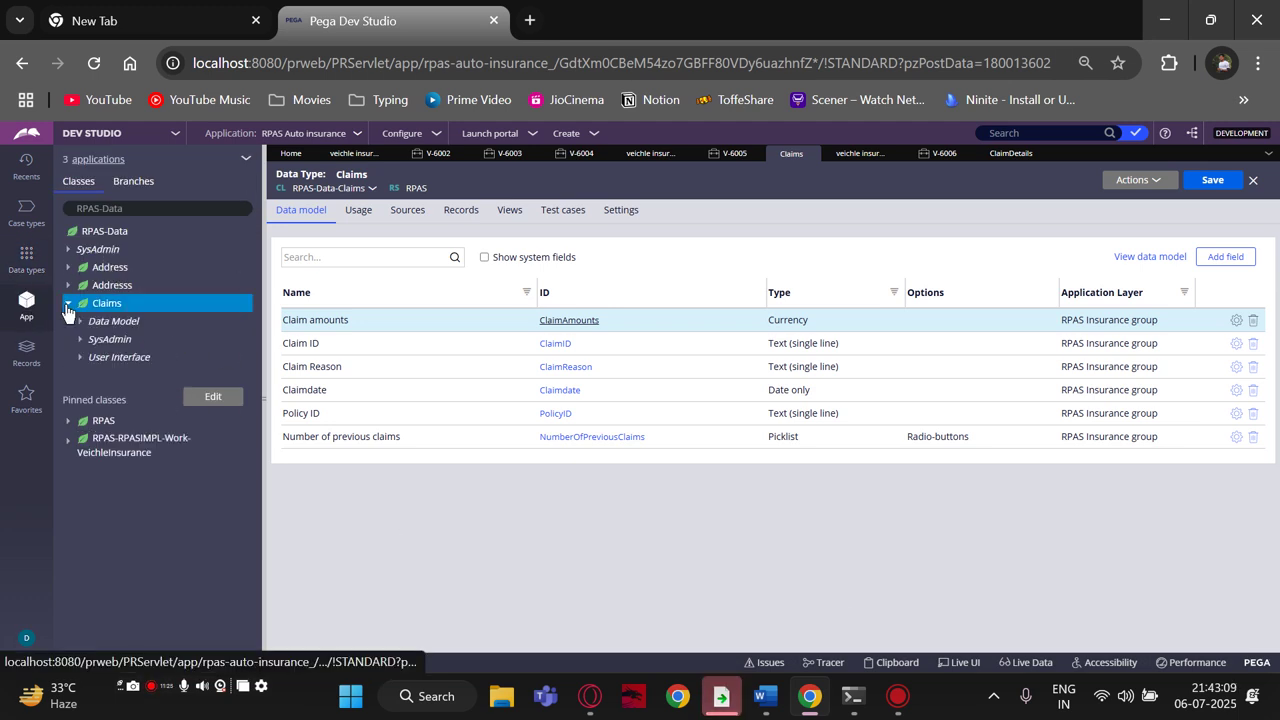
{"action": "left_click", "coordinate": [84, 360]}
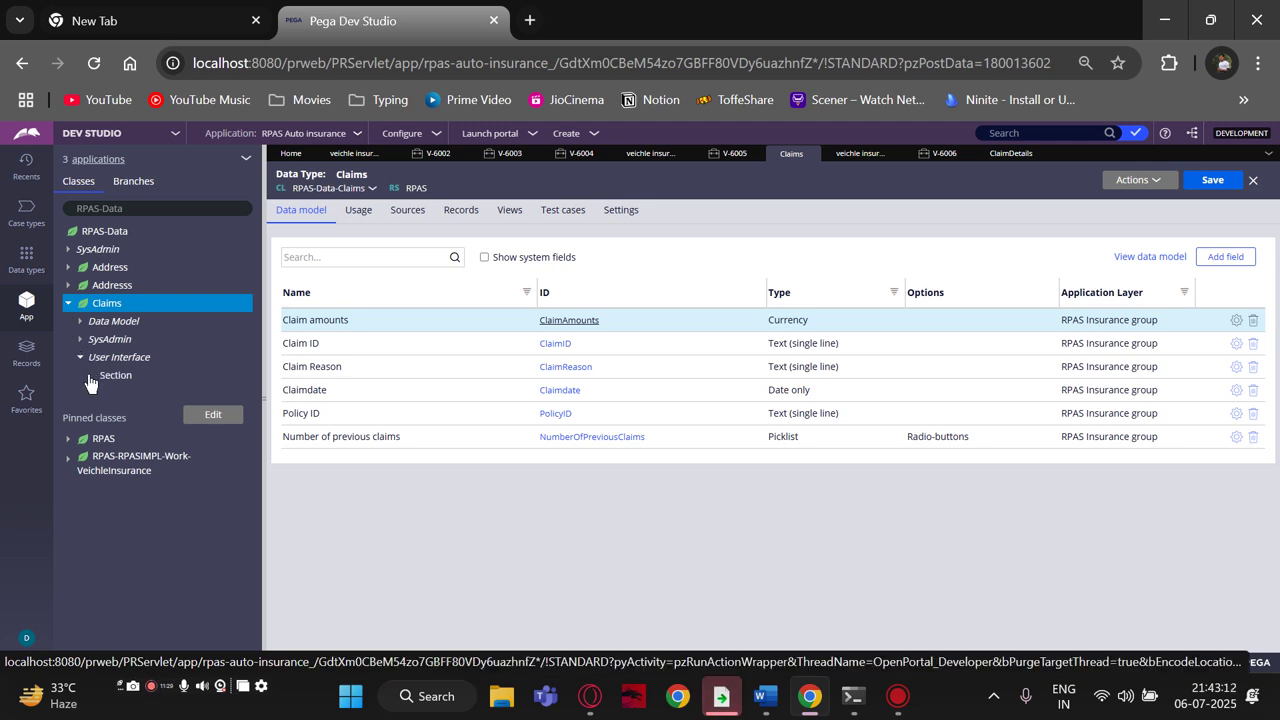
{"action": "left_click", "coordinate": [90, 378]}
{"action": "left_click", "coordinate": [131, 400]}
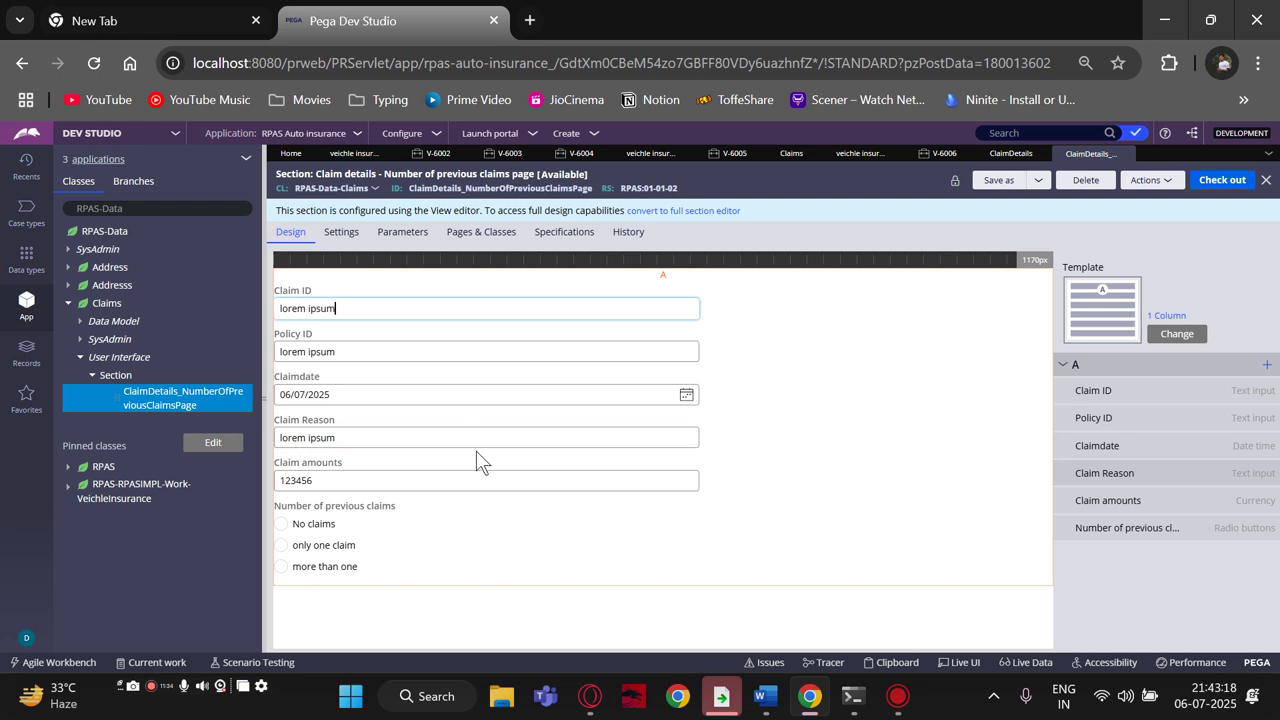
- Set the Number of previous claims radio buttons to Horizontal orientation and Other control format, choosing a button-style format
{"action": "left_click", "coordinate": [401, 532]}
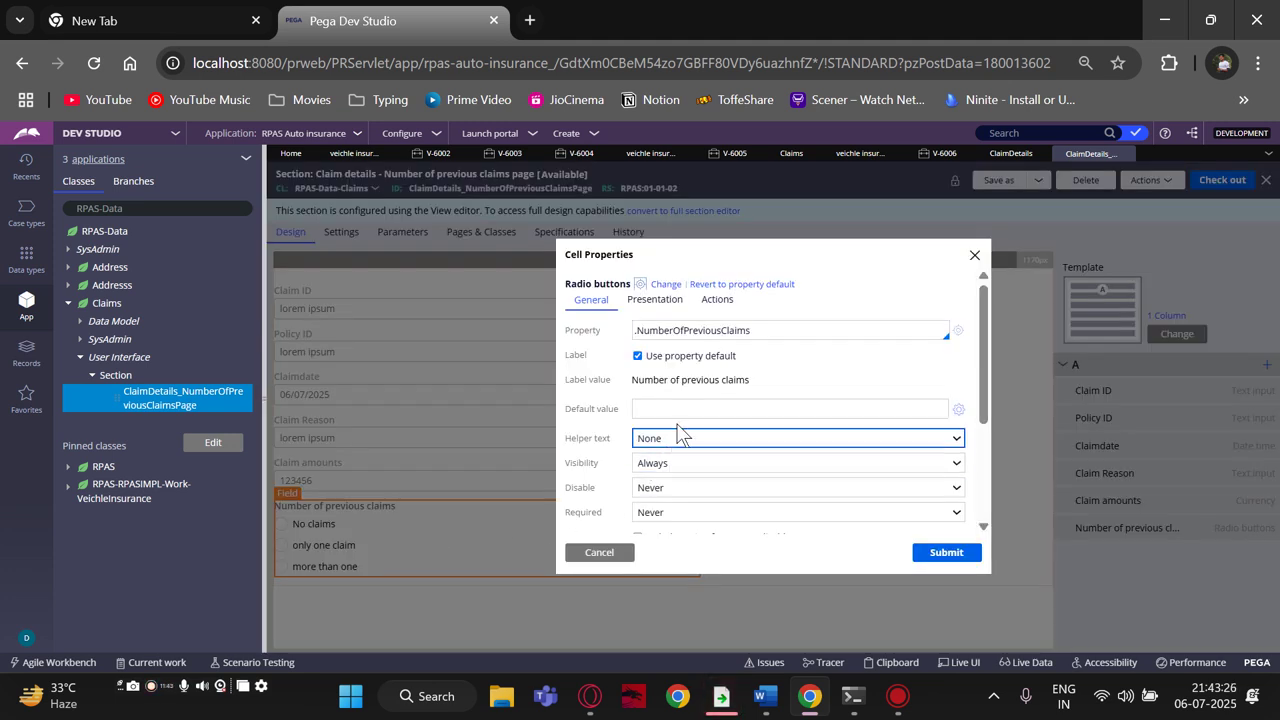
{"action": "left_click", "coordinate": [655, 300]}
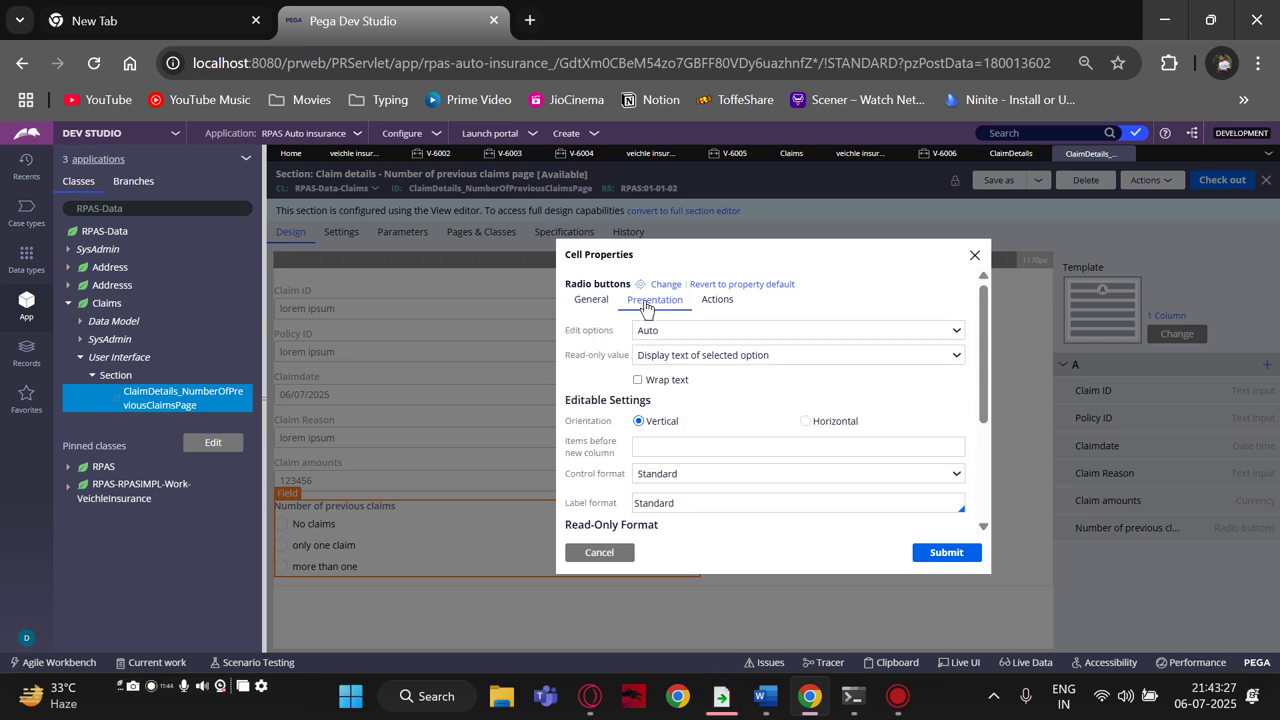
{"action": "left_click", "coordinate": [806, 421]}
{"action": "left_click", "coordinate": [713, 476]}
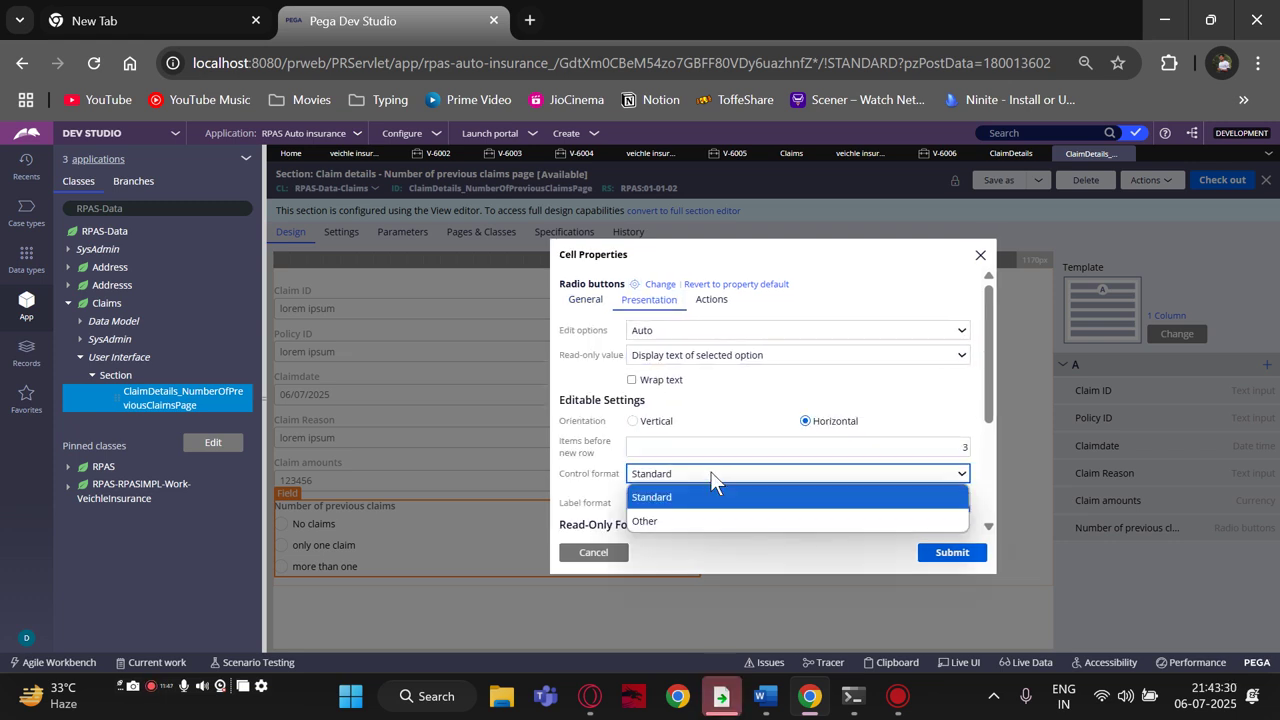
{"action": "left_click", "coordinate": [660, 521]}
{"action": "scroll", "coordinate": [670, 410], "scroll_direction": "down", "scroll_amount": 2}
{"action": "left_click", "coordinate": [652, 333]}
{"action": "left_click", "coordinate": [652, 333]}
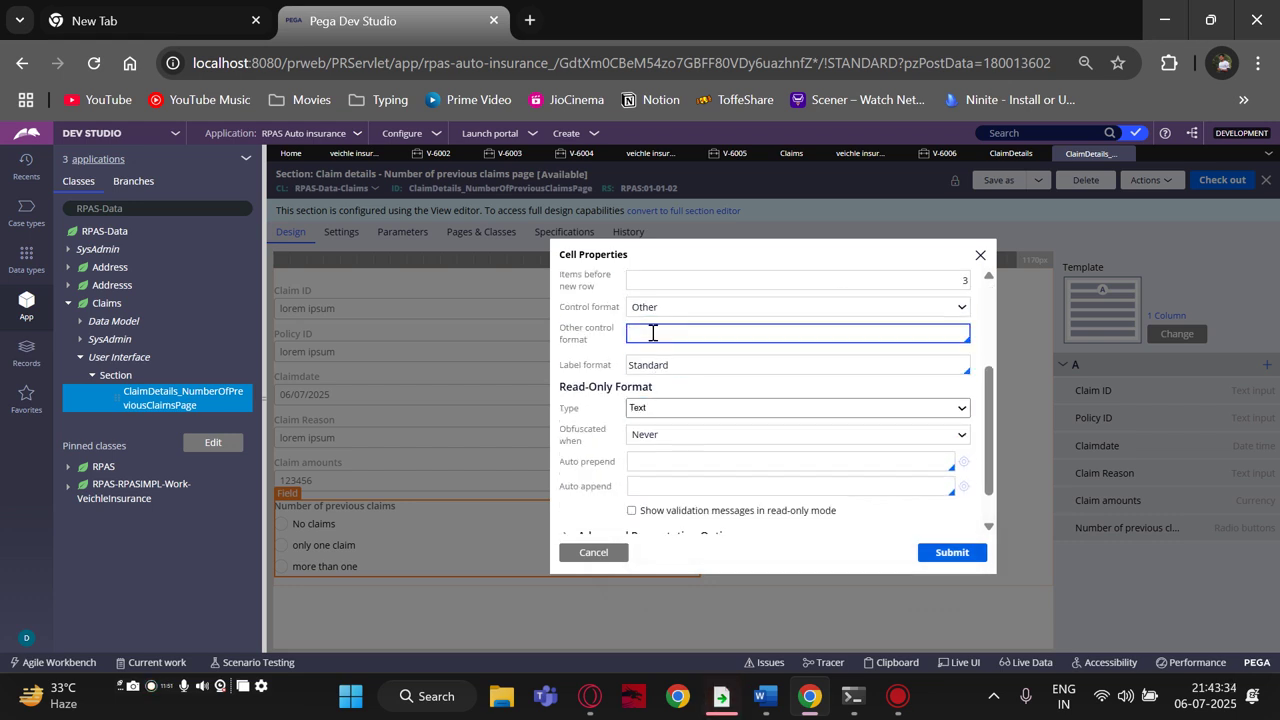
{"action": "left_click", "coordinate": [655, 368]}
{"action": "left_click", "coordinate": [955, 553]}
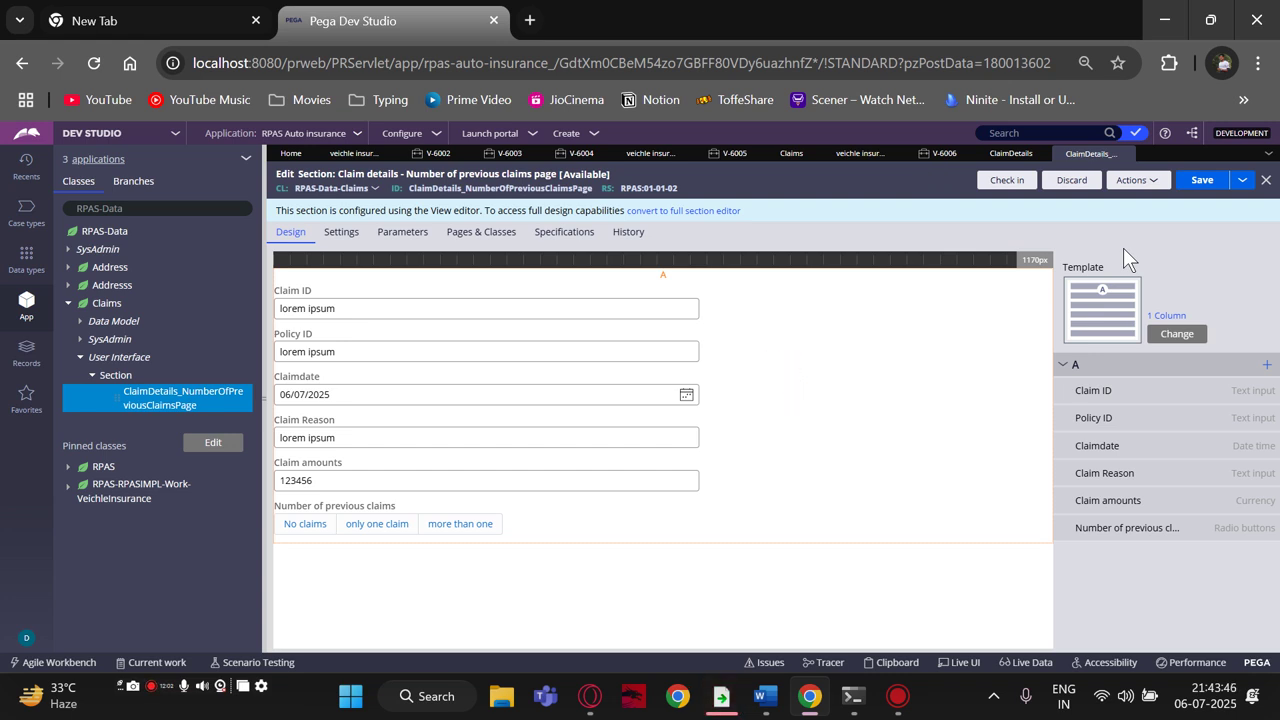
- Save the Number of previous claims page section and check it in with the comment "ip"
{"action": "left_click", "coordinate": [1203, 181]}
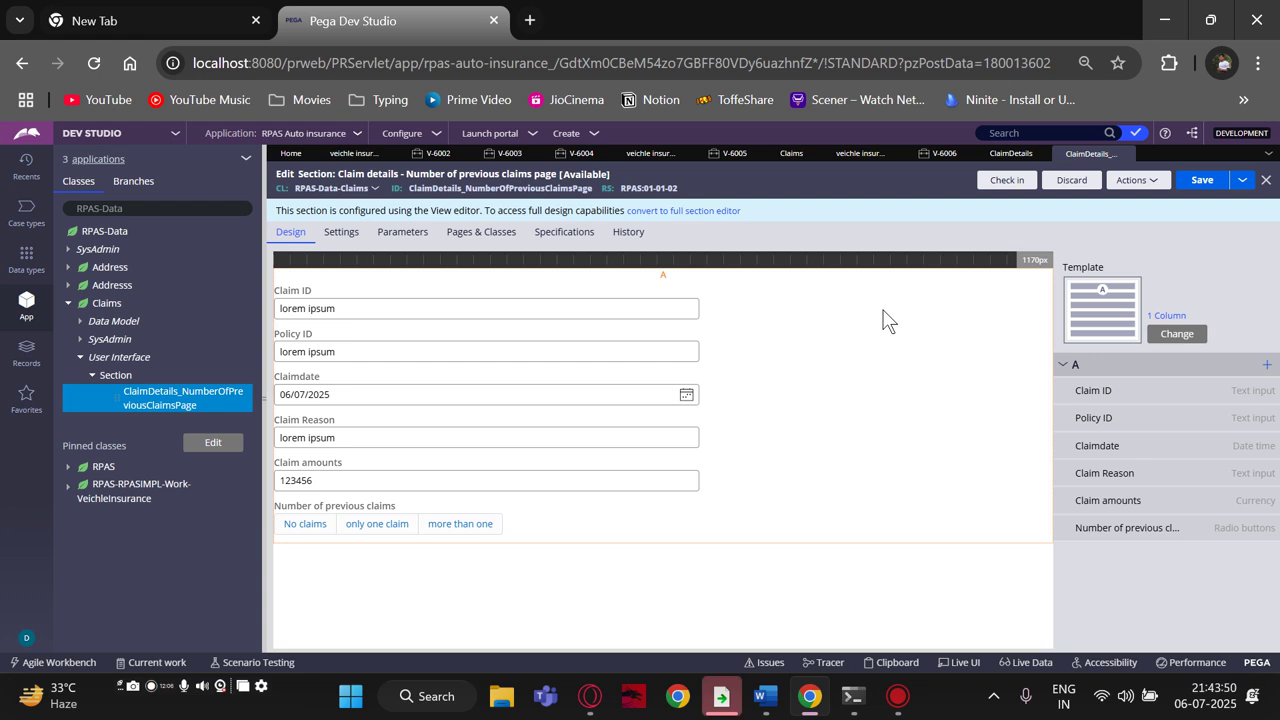
{"action": "left_click", "coordinate": [1006, 181]}
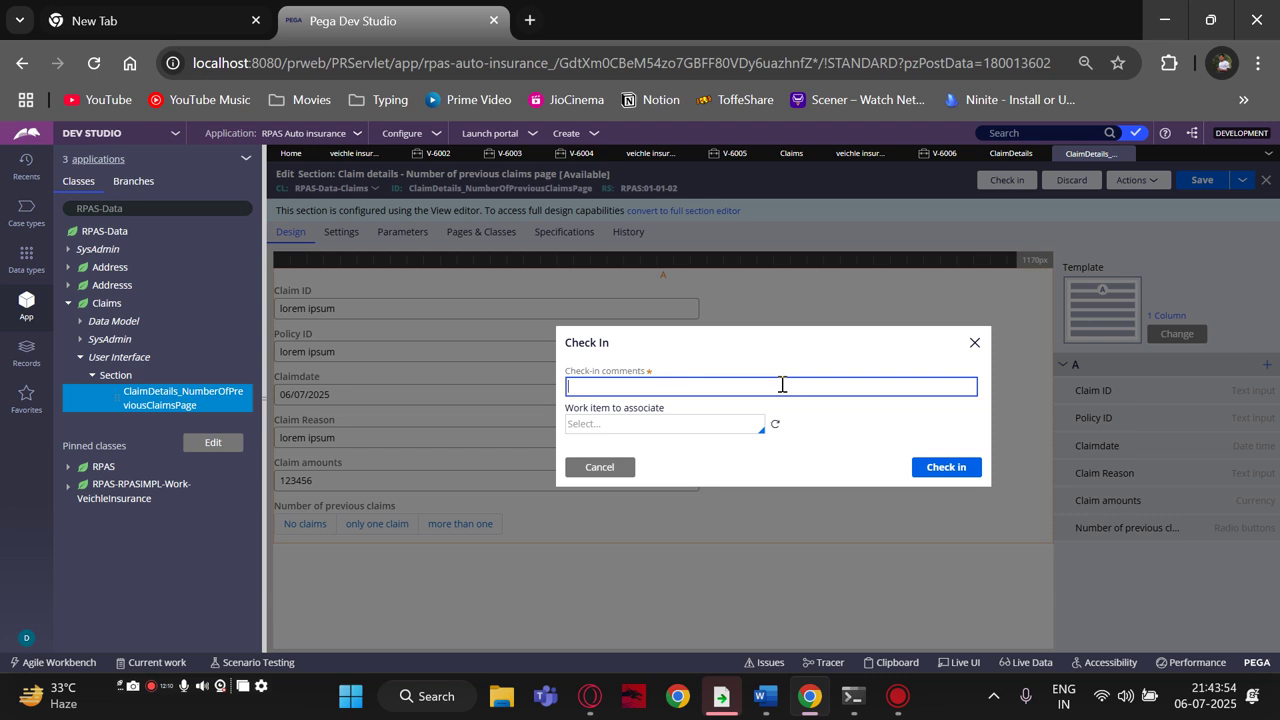
{"action": "type", "text": "ip"}
{"action": "left_click", "coordinate": [944, 467]}
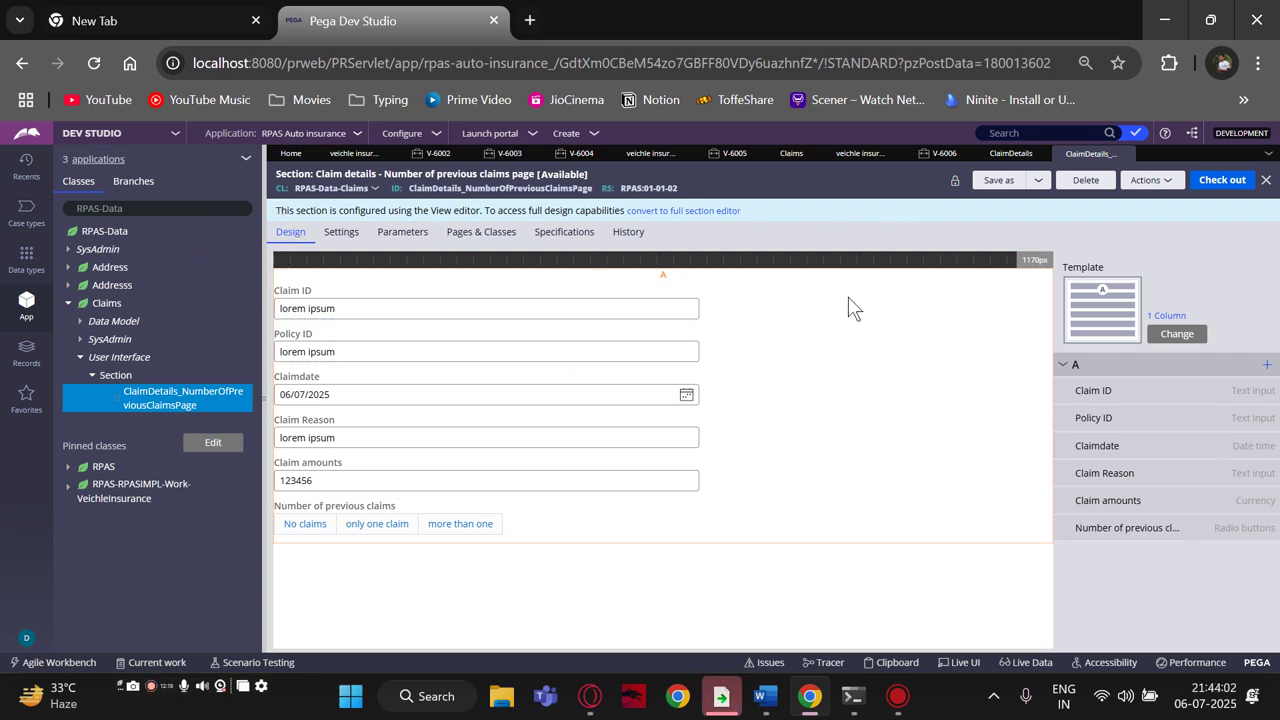
- Run a new veichle insurance case and submit its Customer details and Collect Address forms without further entries
{"action": "left_click", "coordinate": [36, 218]}
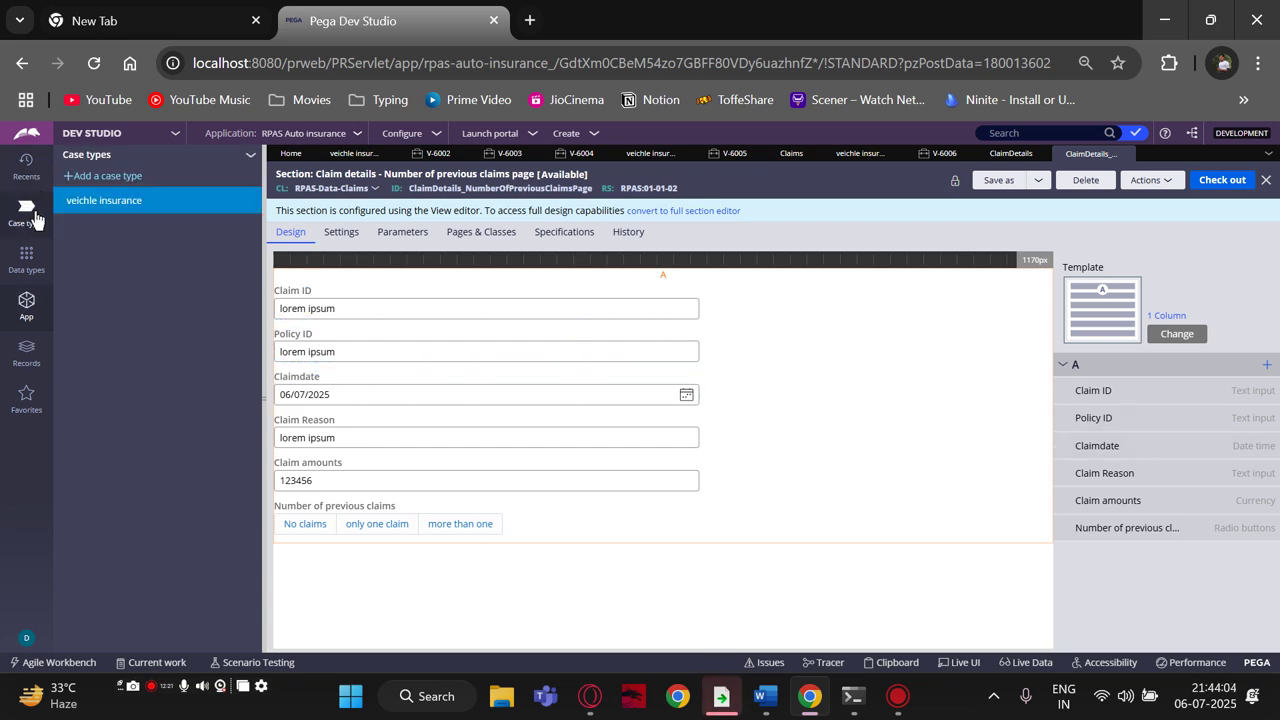
{"action": "left_click", "coordinate": [185, 203]}
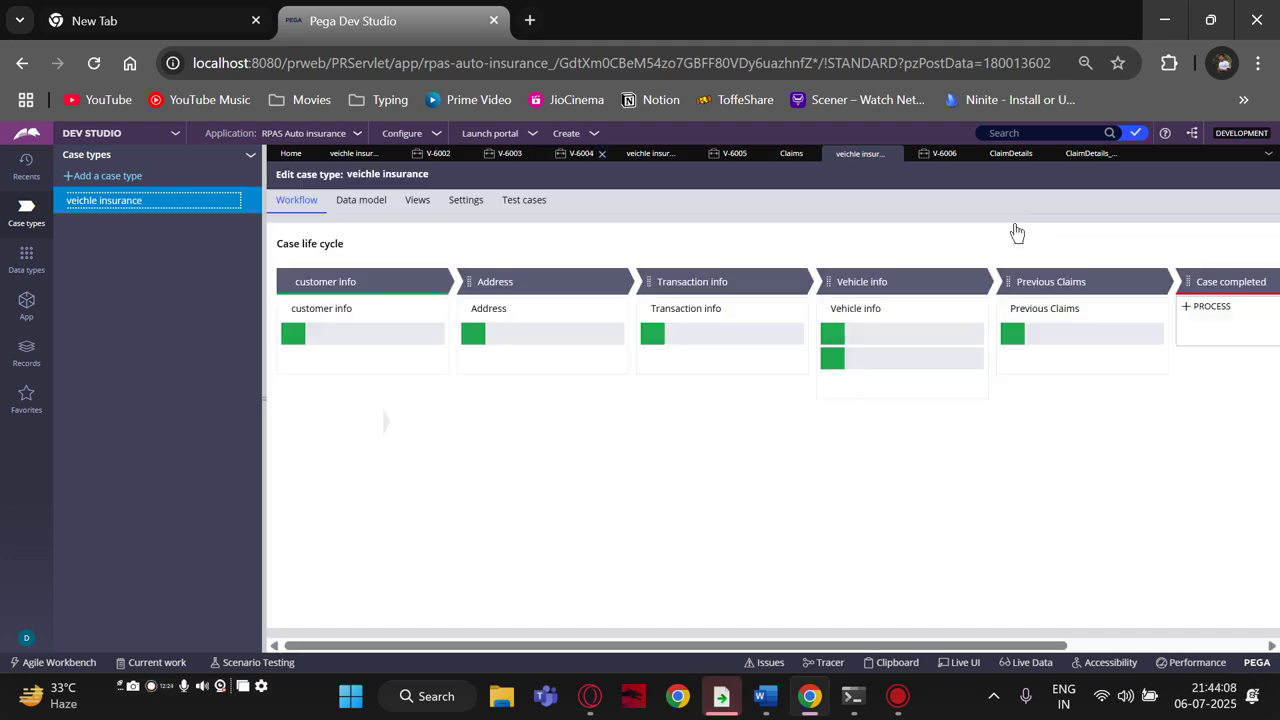
{"action": "left_click", "coordinate": [1151, 183]}
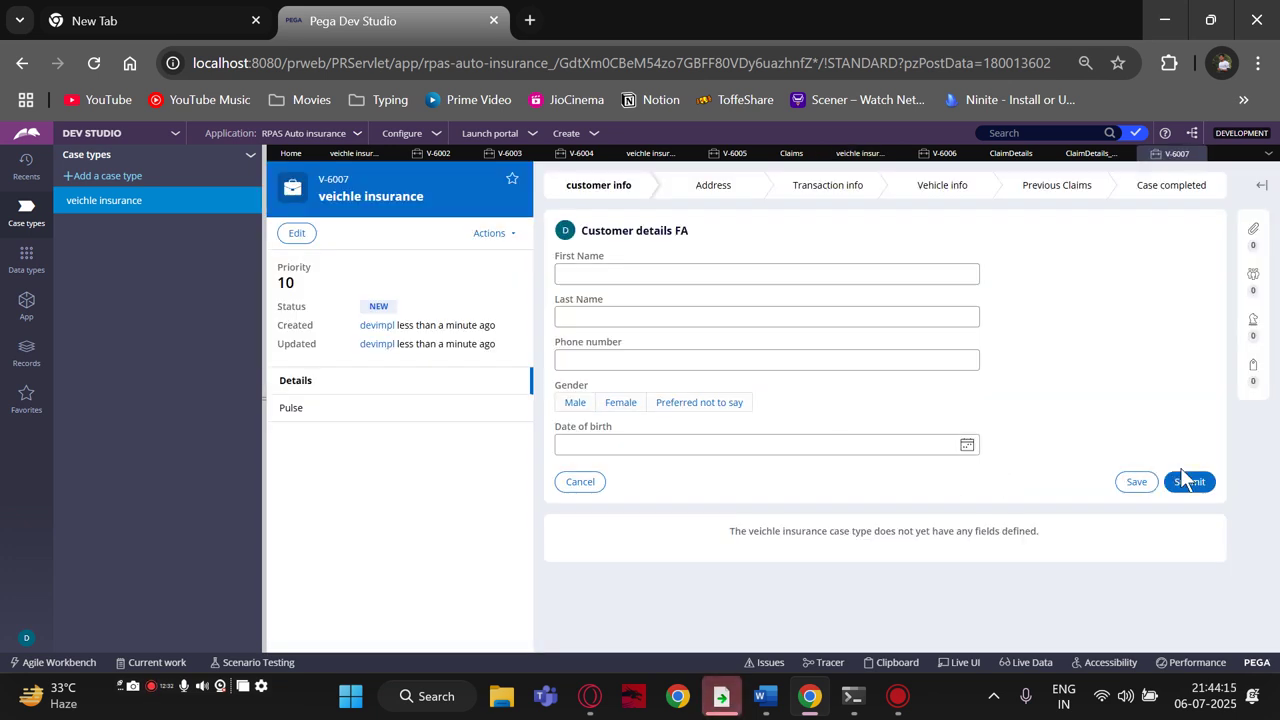
{"action": "left_click", "coordinate": [1186, 482]}
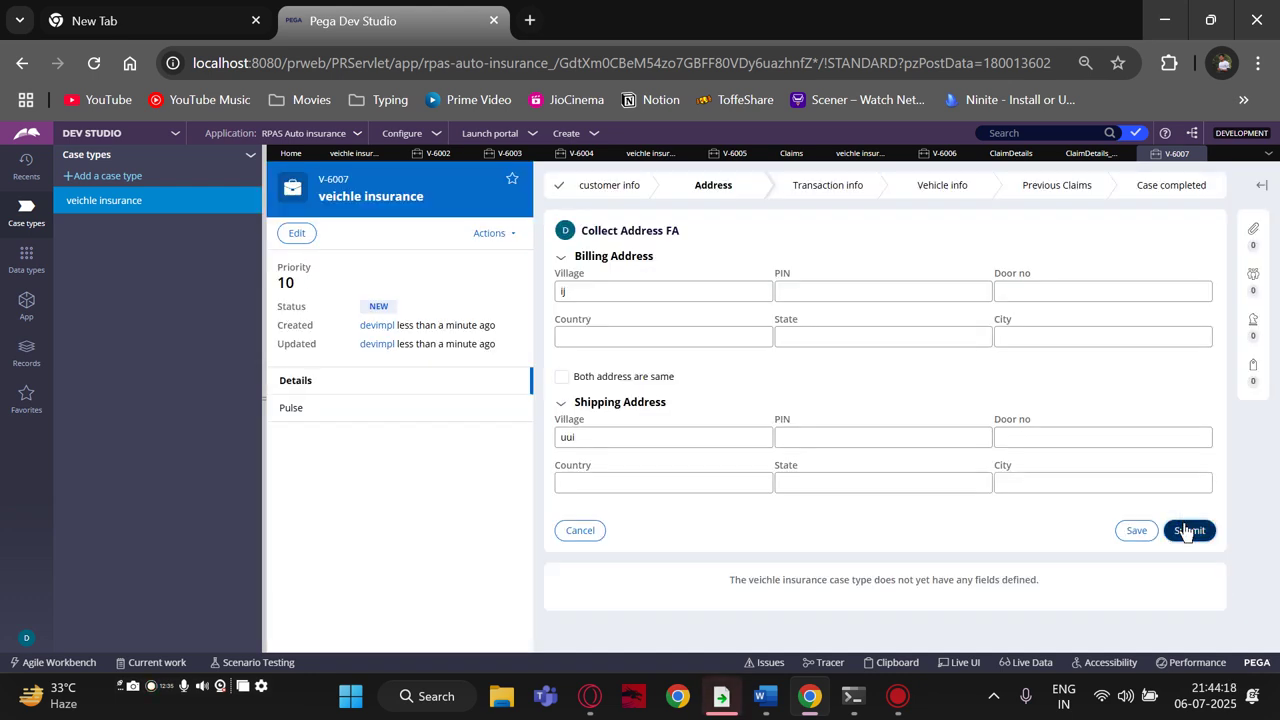
{"action": "left_click", "coordinate": [1187, 530]}
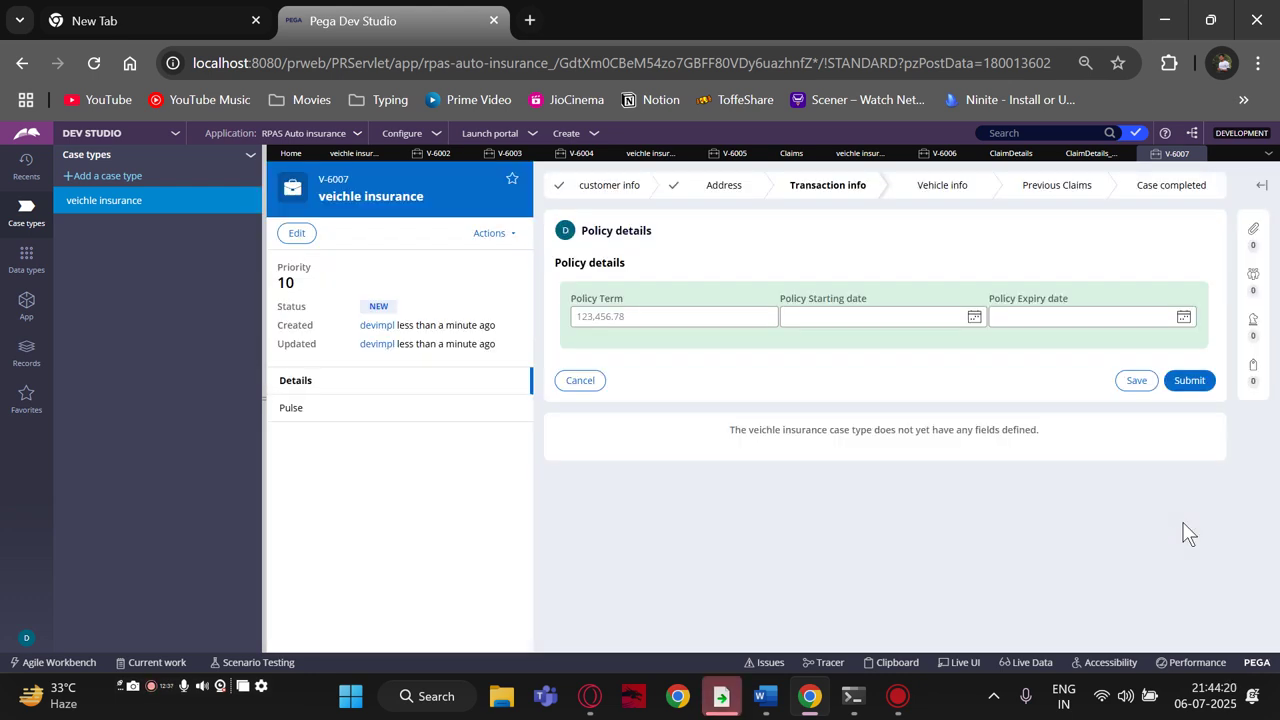
- Change the new case's stage to Previous Claims by choosing a specific stage, leaving the audit note empty
{"action": "left_click", "coordinate": [505, 236]}
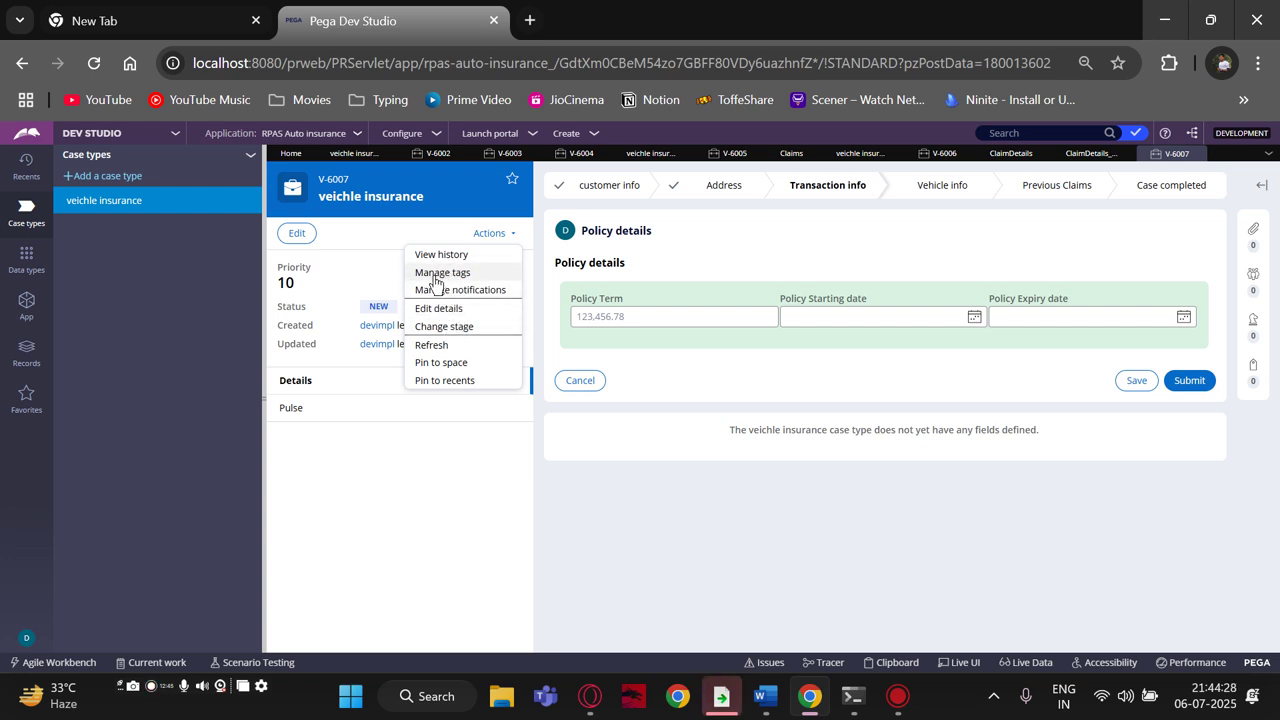
{"action": "left_click", "coordinate": [443, 326]}
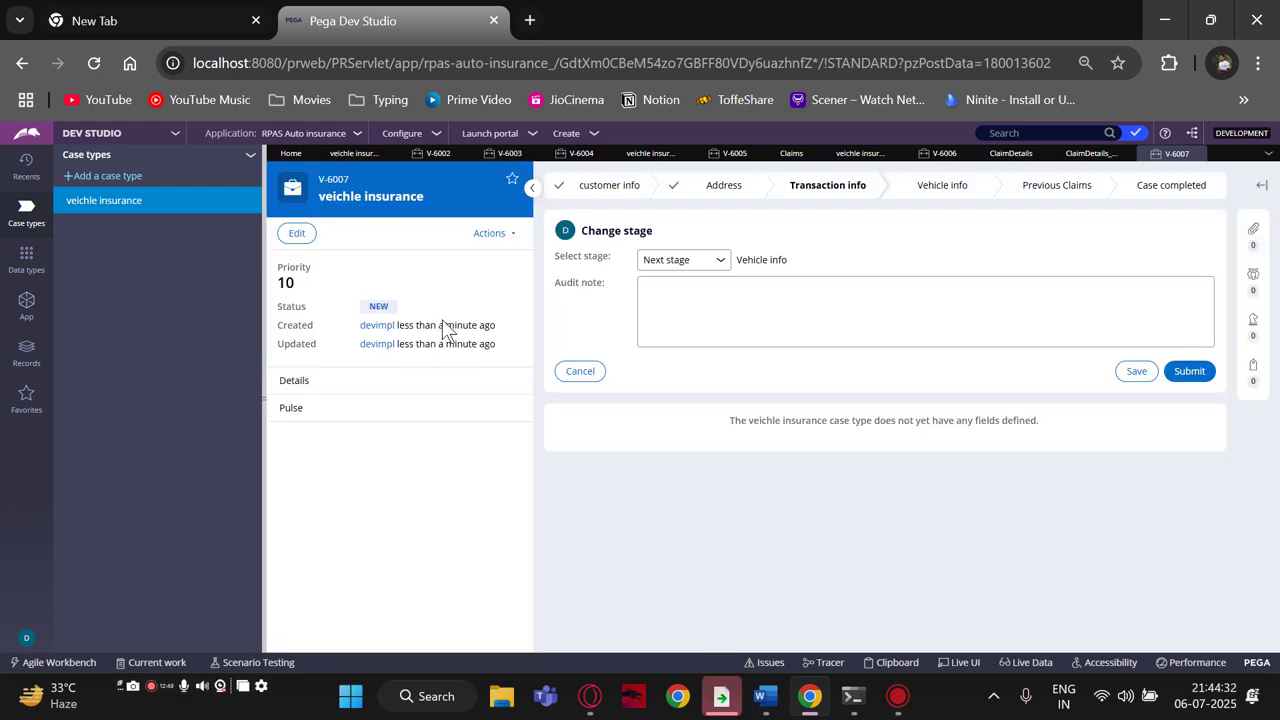
{"action": "left_click", "coordinate": [706, 261]}
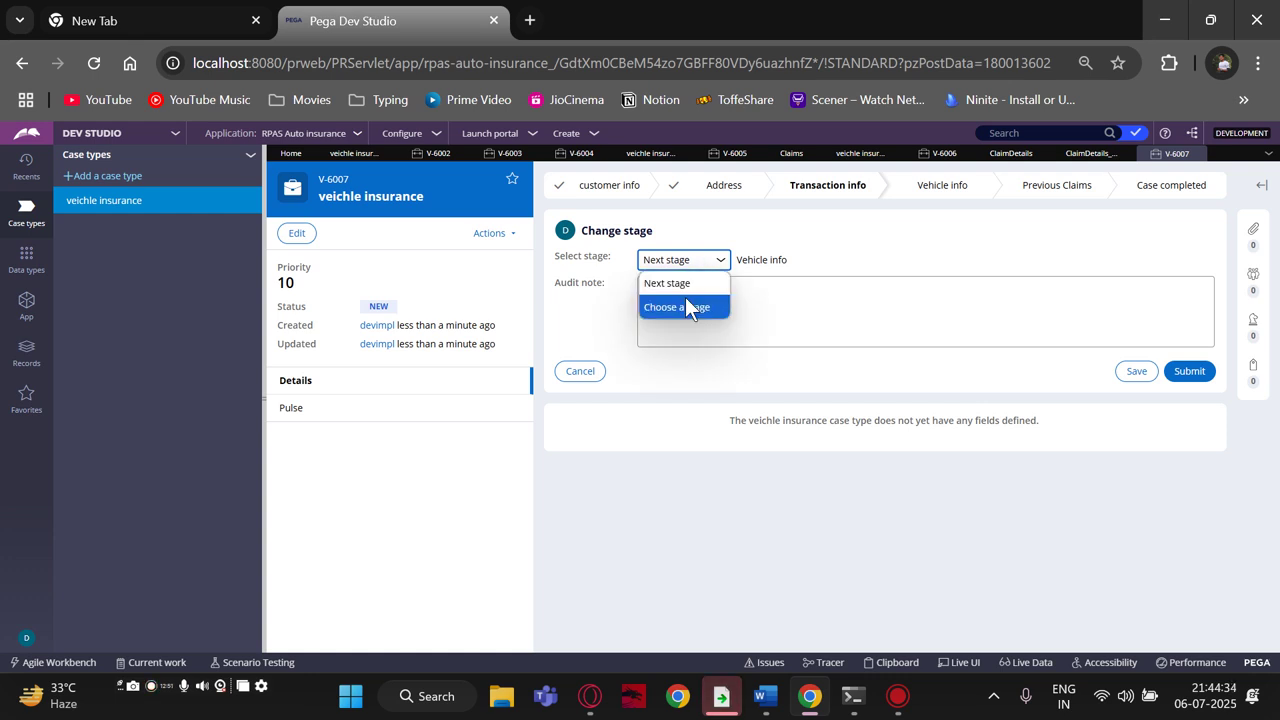
{"action": "left_click", "coordinate": [673, 309]}
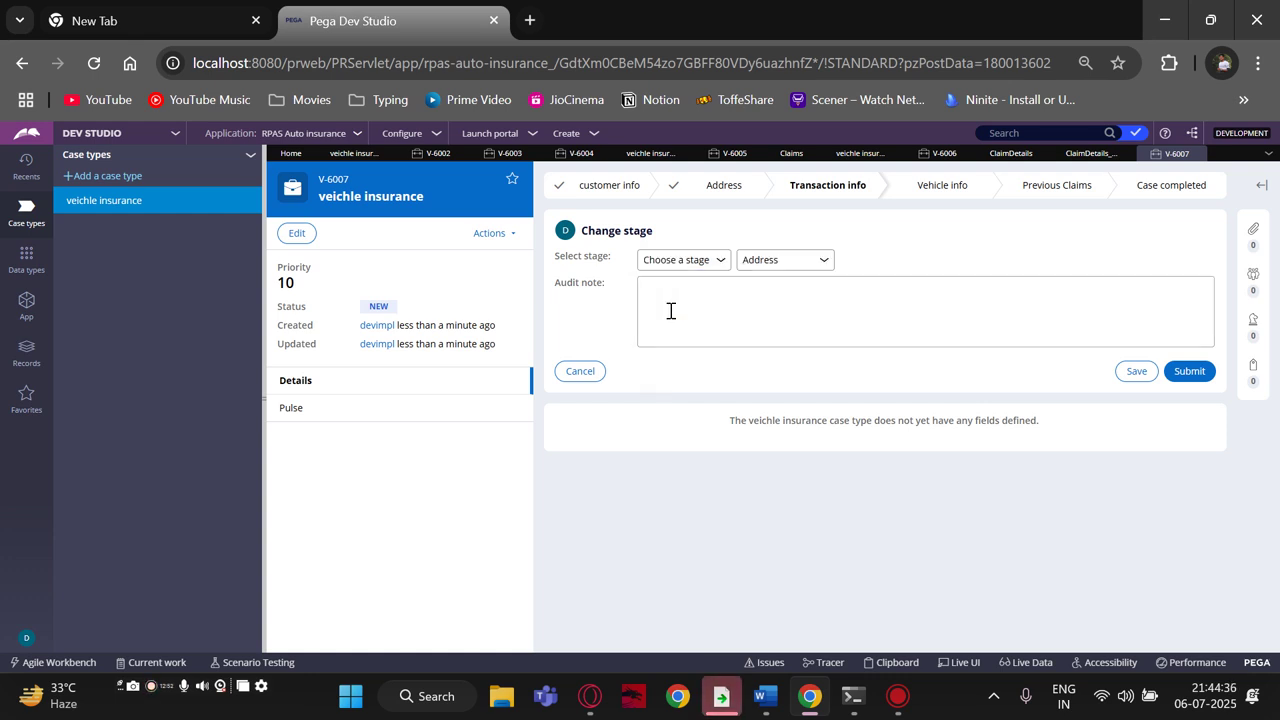
{"action": "left_click", "coordinate": [762, 266]}
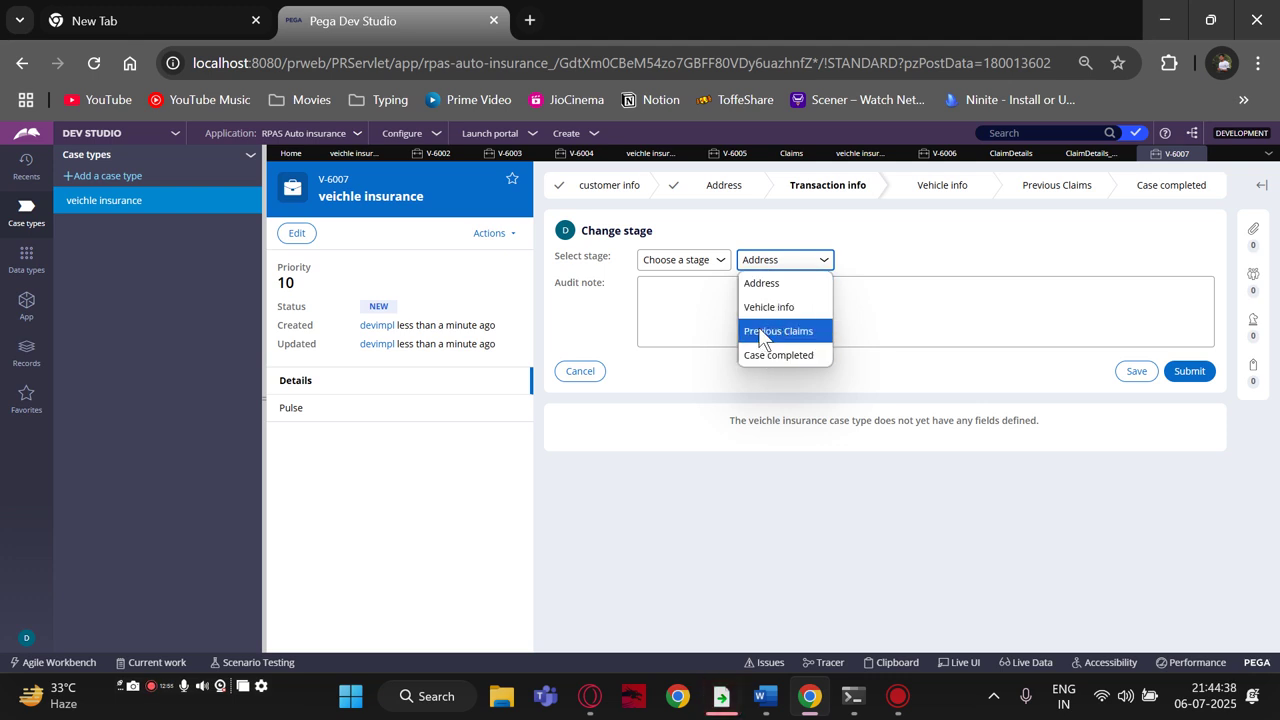
{"action": "left_click", "coordinate": [762, 334]}
{"action": "left_click", "coordinate": [1185, 373]}
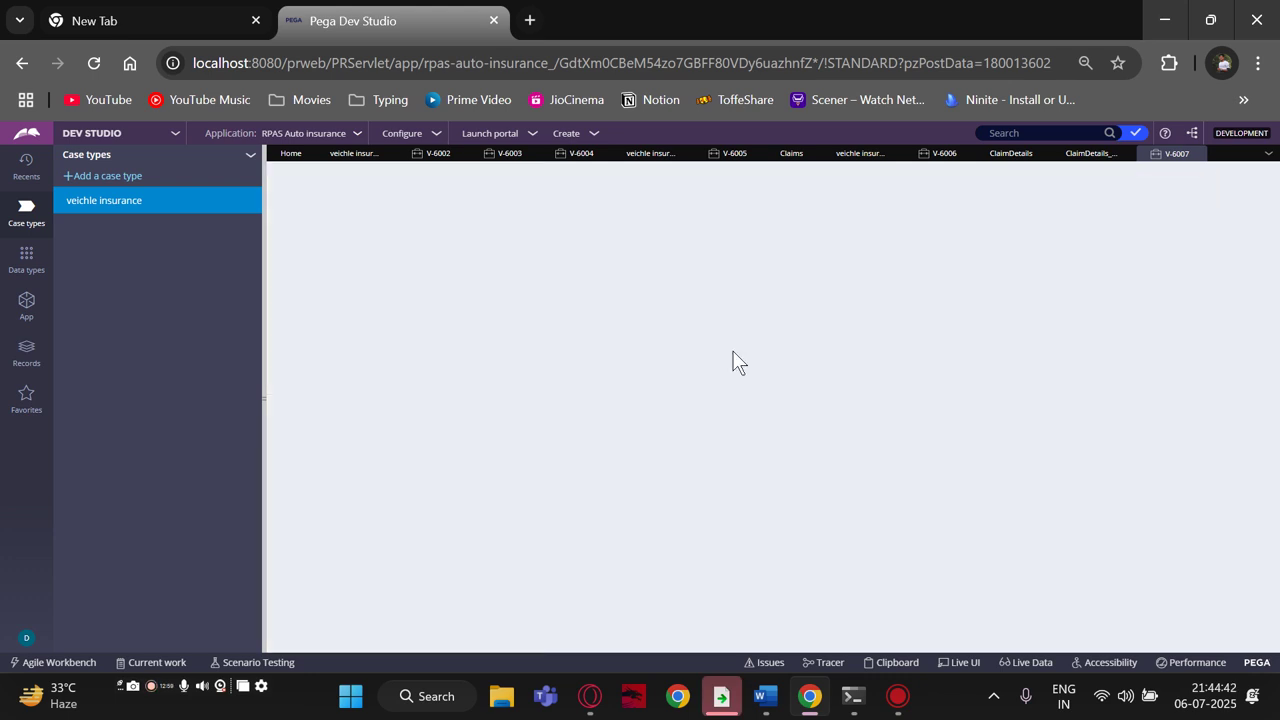
- Compare the Claim details form's section order and radio button style in the new case with case V-6006
{"action": "scroll", "coordinate": [629, 337], "scroll_direction": "down", "scroll_amount": 2}
{"action": "scroll", "coordinate": [615, 290], "scroll_direction": "up", "scroll_amount": 2}
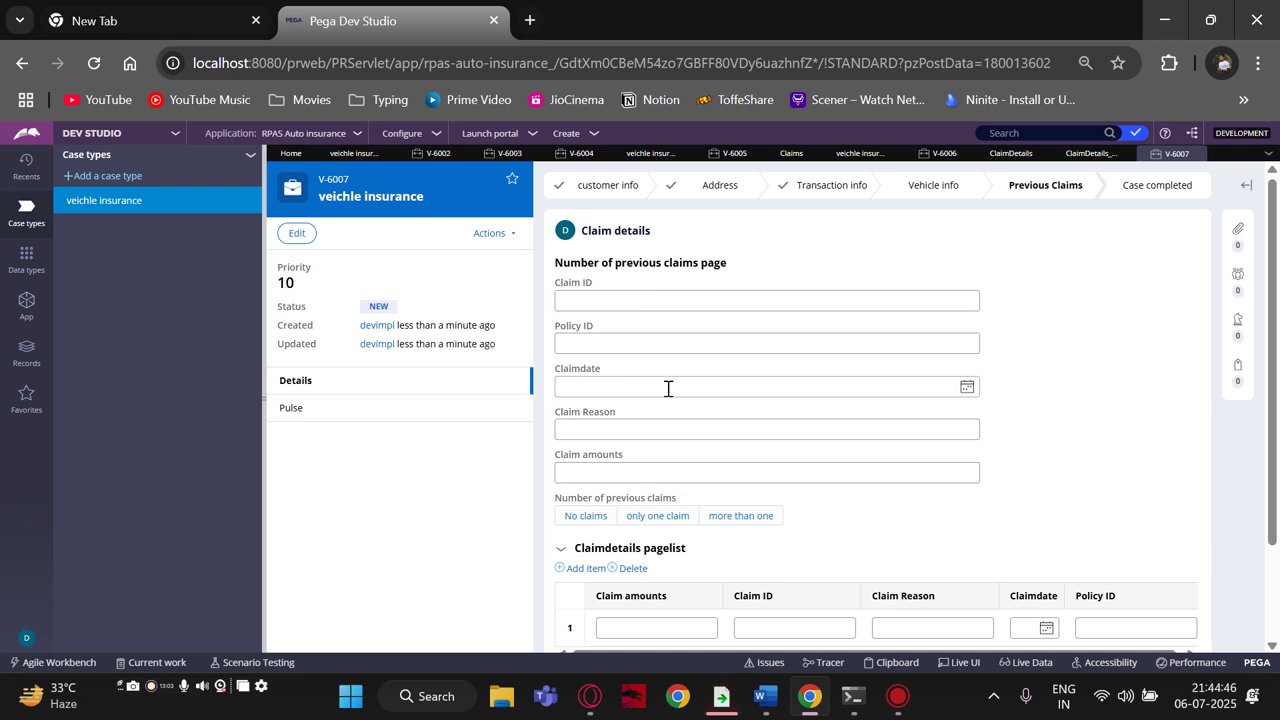
{"action": "left_click", "coordinate": [938, 156]}
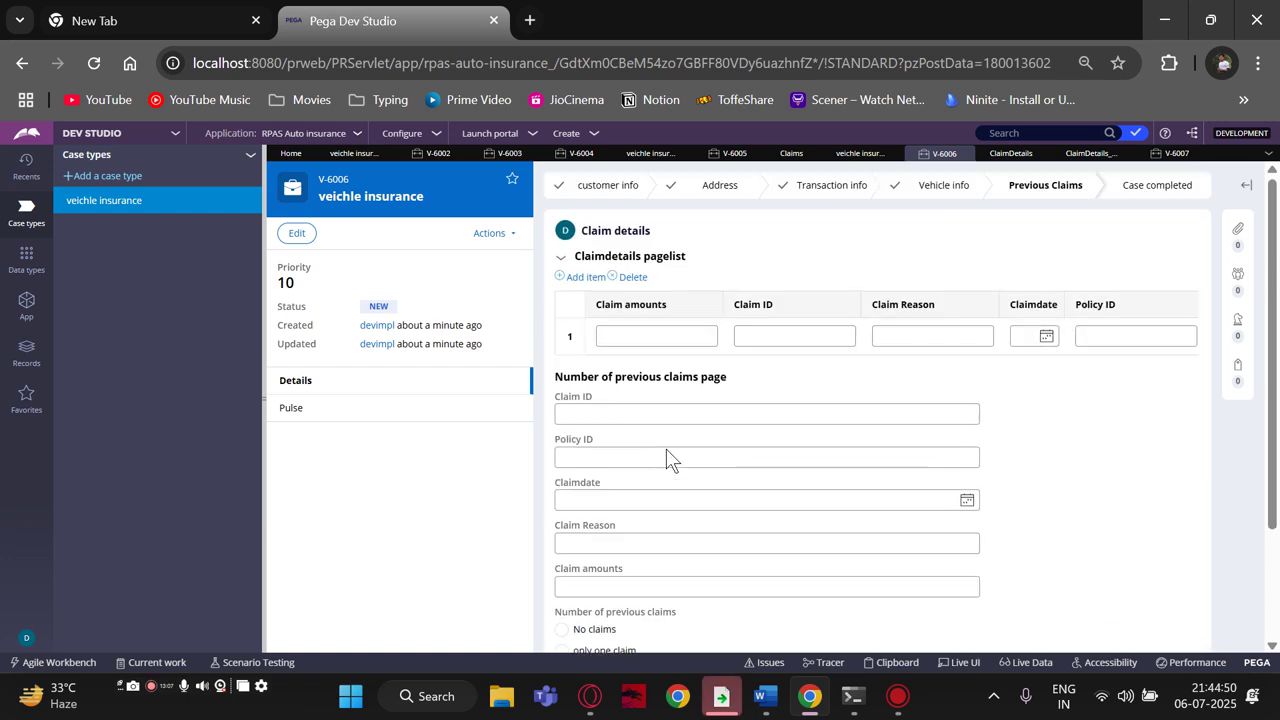
{"action": "left_click", "coordinate": [1172, 155]}
{"action": "scroll", "coordinate": [621, 341], "scroll_direction": "down", "scroll_amount": 3}
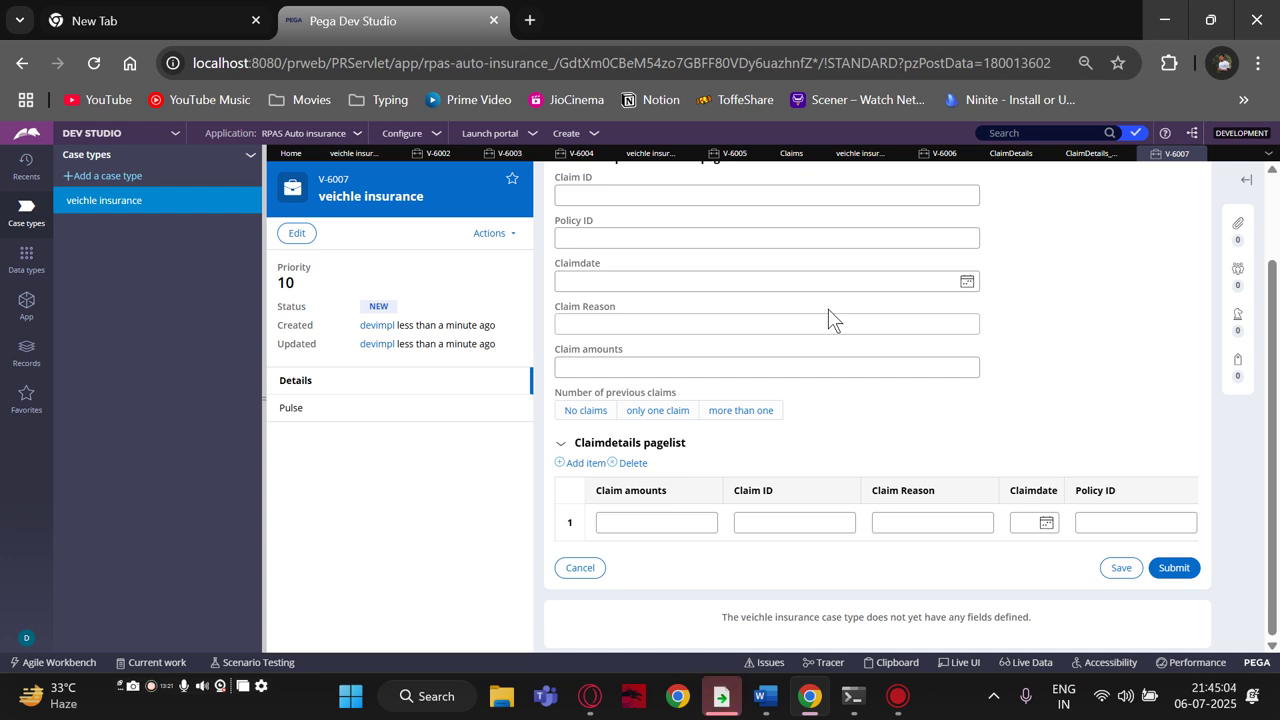
{"action": "scroll", "coordinate": [826, 316], "scroll_direction": "up", "scroll_amount": 3}
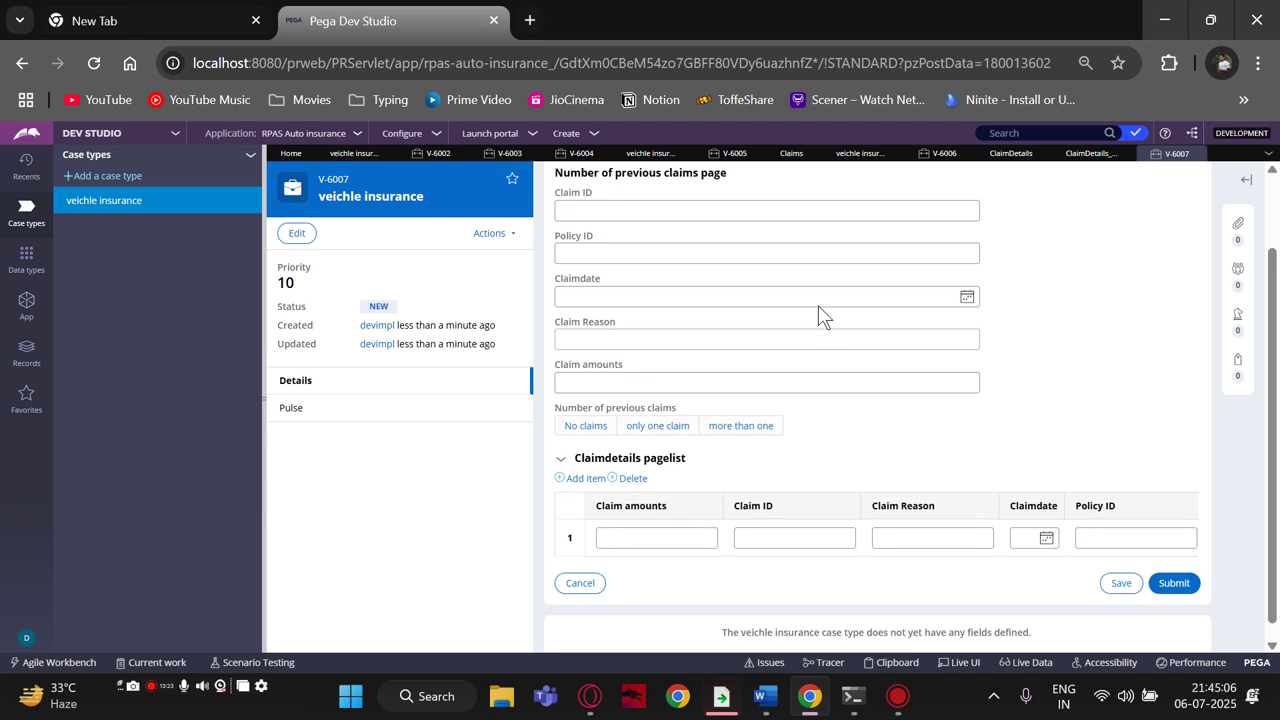
{"action": "scroll", "coordinate": [640, 360], "scroll_direction": "down", "scroll_amount": 3}
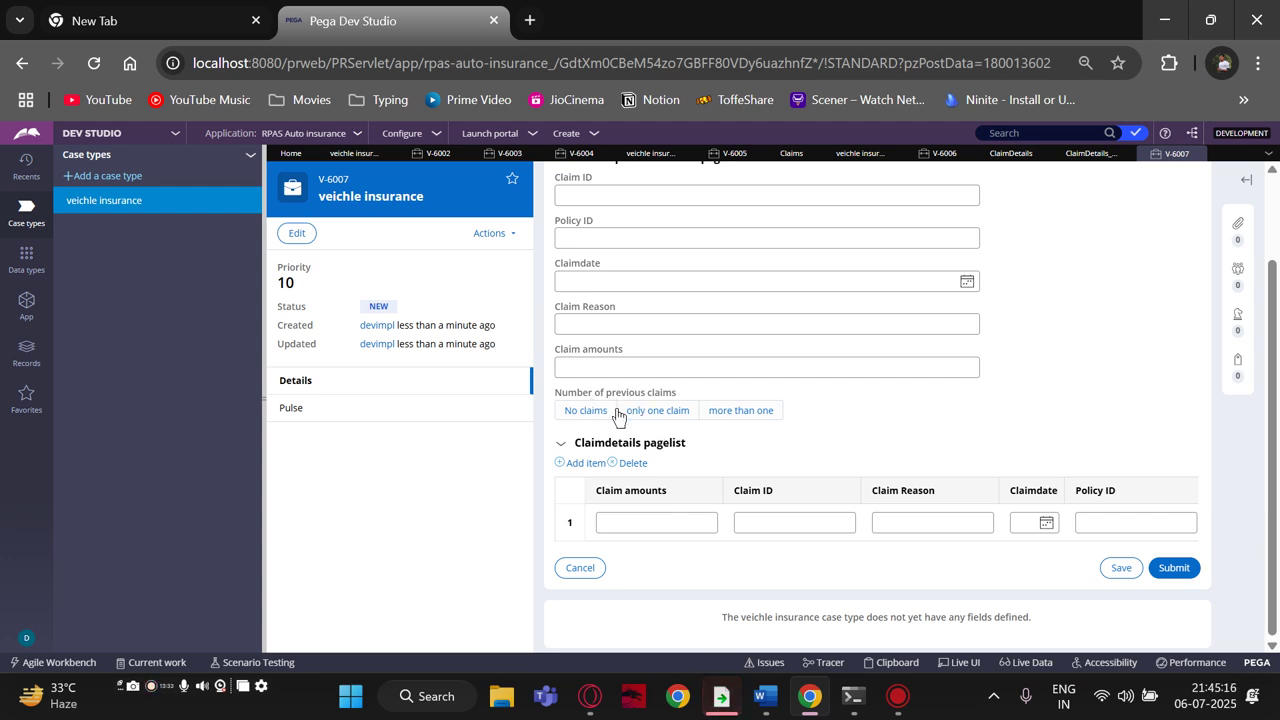
{"action": "scroll", "coordinate": [618, 417], "scroll_direction": "up", "scroll_amount": 2}
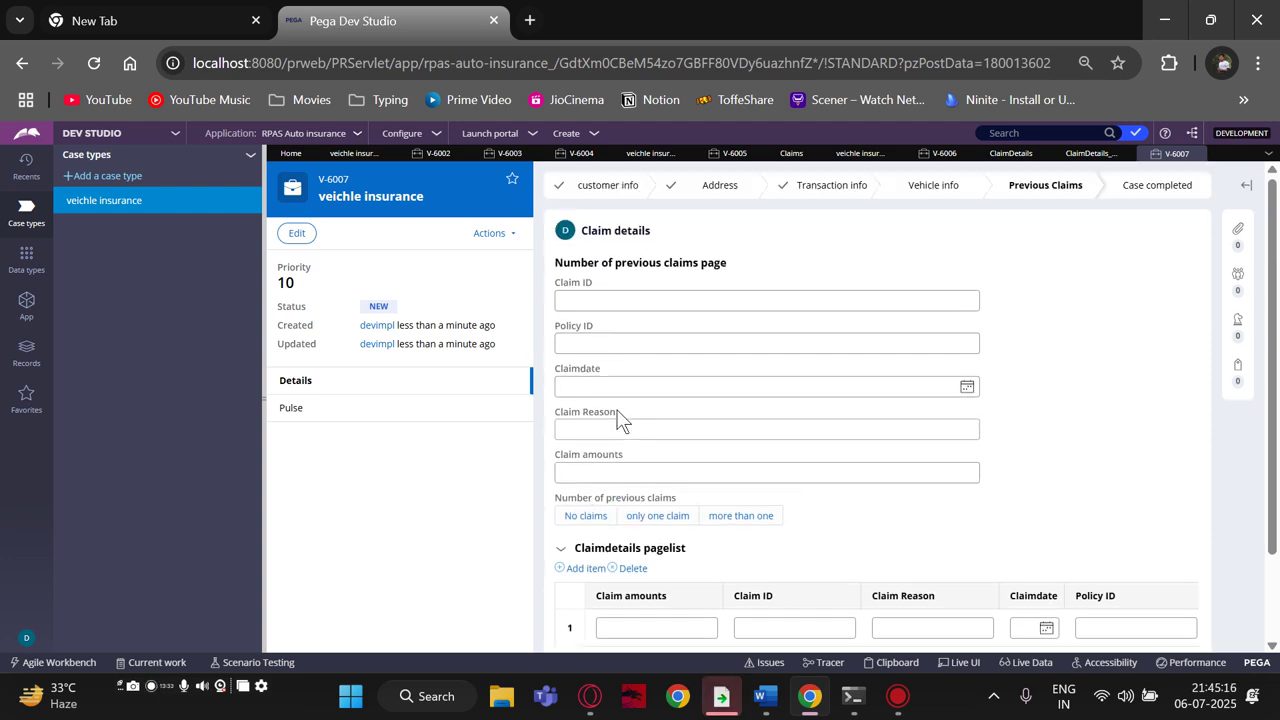
- Test the Number of previous claims buttons by selecting No claims, only one claim and finally more than one
{"action": "left_click", "coordinate": [598, 518]}
{"action": "scroll", "coordinate": [762, 580], "scroll_direction": "down", "scroll_amount": 2}
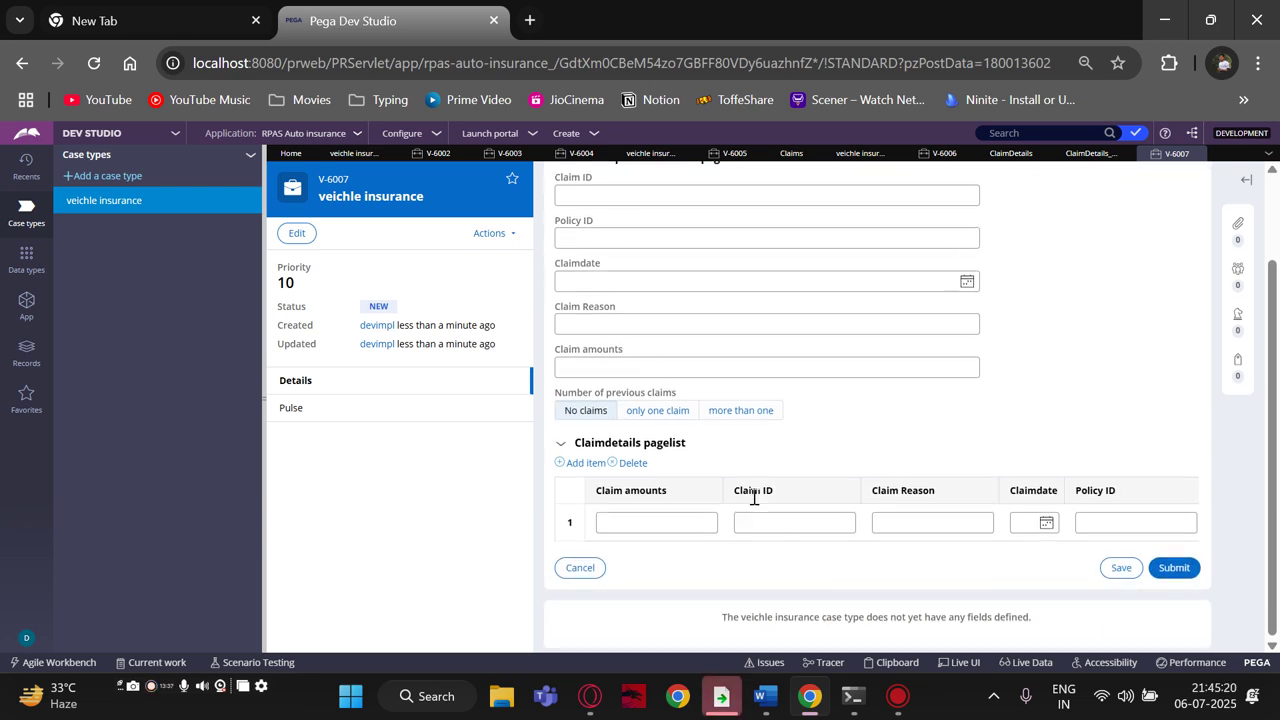
{"action": "left_click", "coordinate": [646, 411]}
{"action": "scroll", "coordinate": [630, 390], "scroll_direction": "up", "scroll_amount": 2}
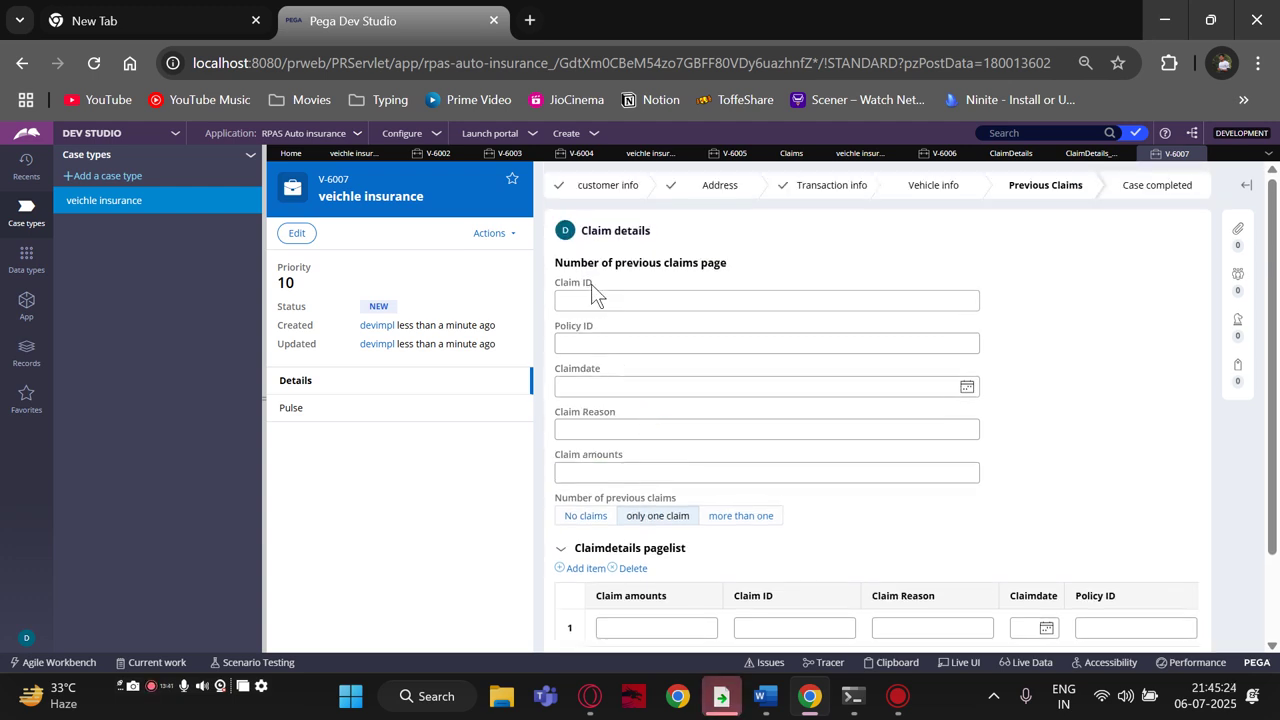
{"action": "scroll", "coordinate": [752, 480], "scroll_direction": "down", "scroll_amount": 1}
{"action": "scroll", "coordinate": [820, 580], "scroll_direction": "down", "scroll_amount": 1}
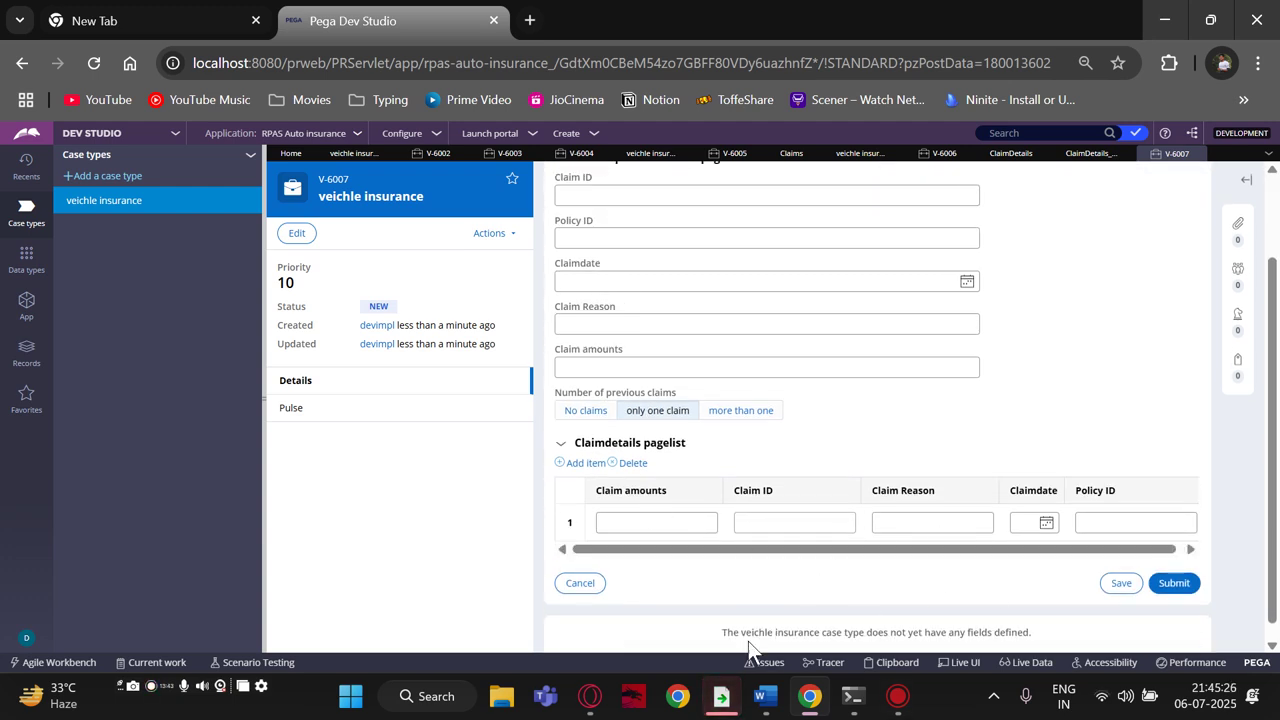
{"action": "left_click", "coordinate": [730, 412]}
{"action": "scroll", "coordinate": [695, 420], "scroll_direction": "up", "scroll_amount": 2}
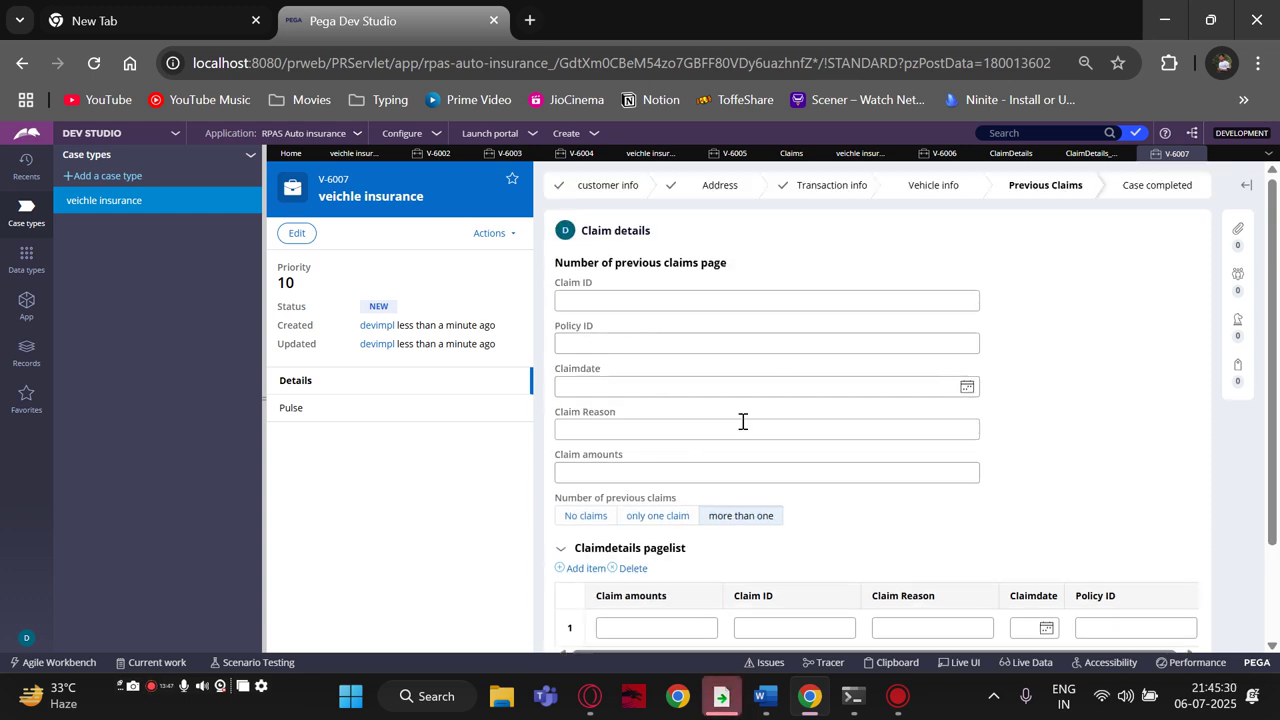
- Look over the Claim details form, from the Number of previous claims page fields to the Claimdetails pagelist table
{"action": "scroll", "coordinate": [745, 430], "scroll_direction": "down", "scroll_amount": 2}
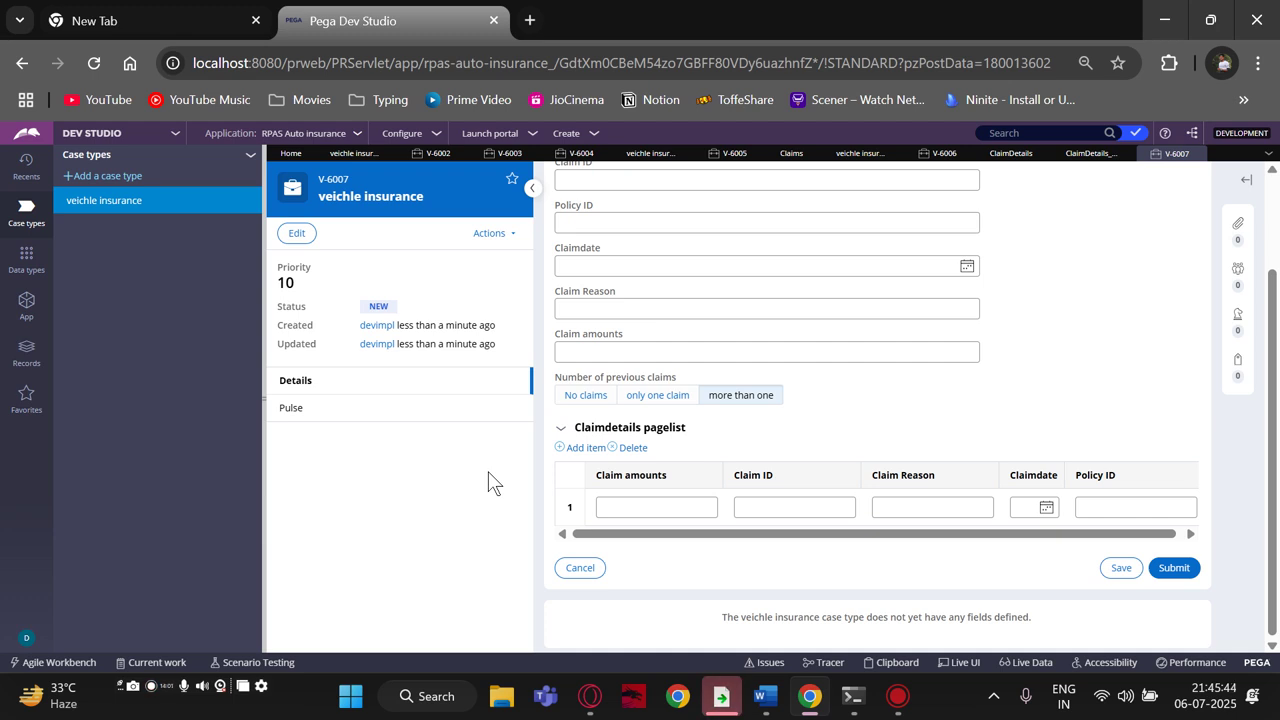
{"action": "scroll", "coordinate": [740, 466], "scroll_direction": "up", "scroll_amount": 2}
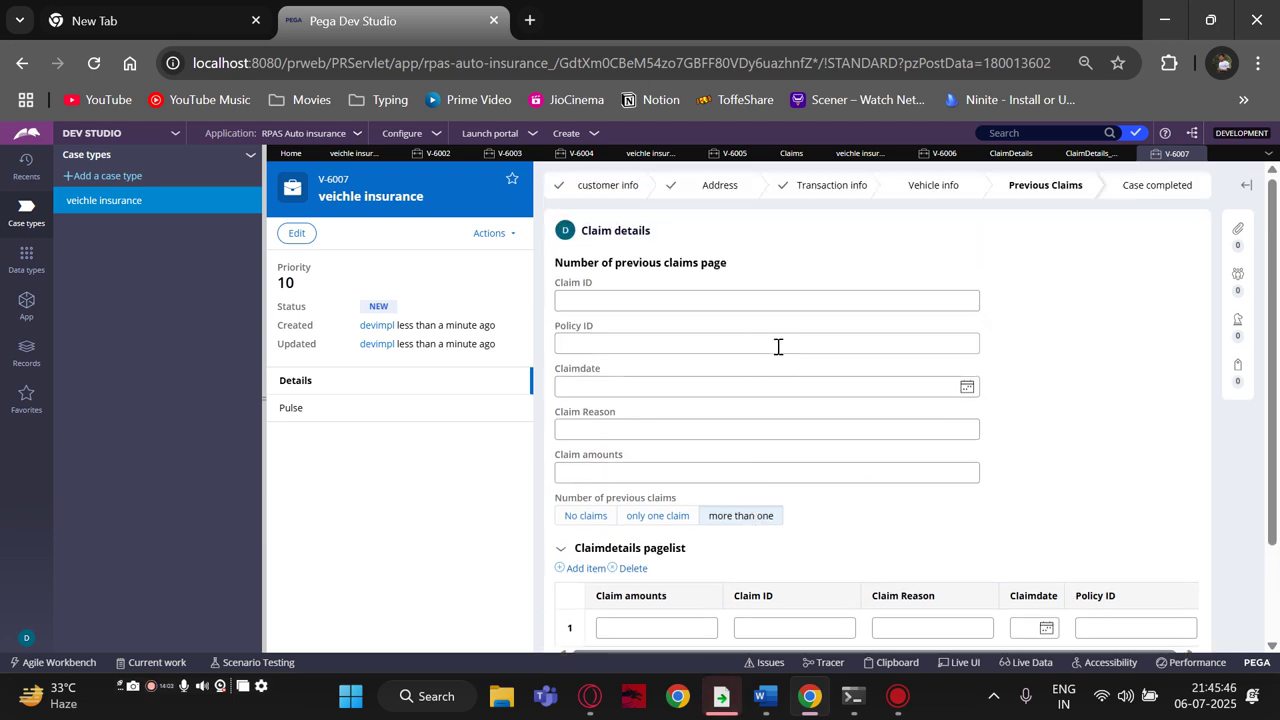
{"action": "scroll", "coordinate": [657, 368], "scroll_direction": "down", "scroll_amount": 3}
{"action": "scroll", "coordinate": [688, 378], "scroll_direction": "up", "scroll_amount": 3}
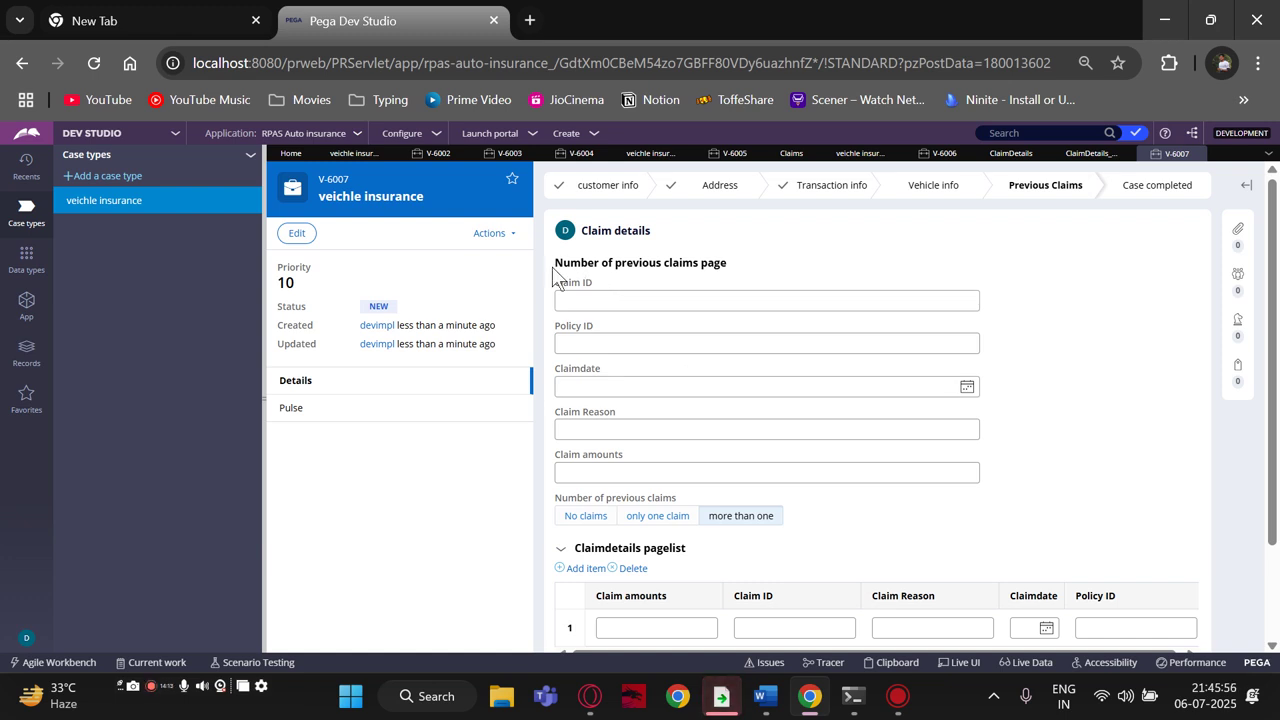
{"action": "scroll", "coordinate": [787, 375], "scroll_direction": "down", "scroll_amount": 2}
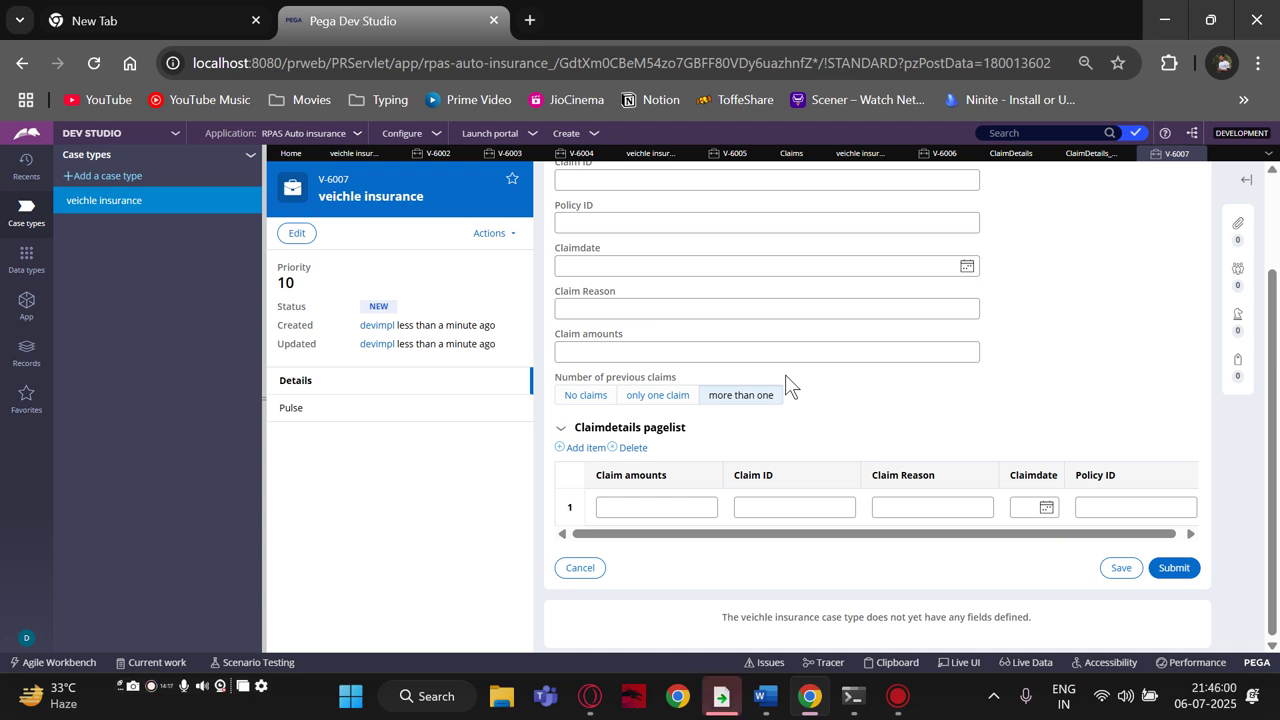
{"action": "scroll", "coordinate": [821, 440], "scroll_direction": "up", "scroll_amount": 1}
{"action": "scroll", "coordinate": [823, 440], "scroll_direction": "up", "scroll_amount": 1}
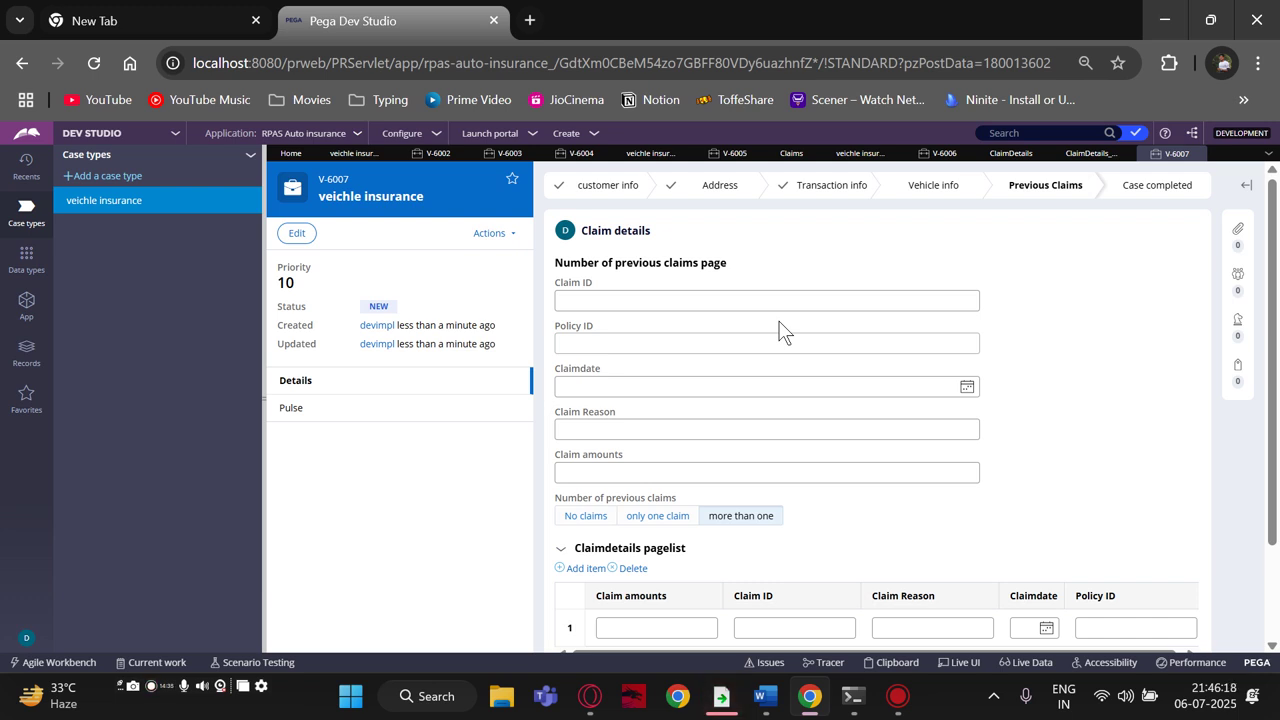
{"action": "scroll", "coordinate": [985, 456], "scroll_direction": "down", "scroll_amount": 1}
{"action": "scroll", "coordinate": [985, 456], "scroll_direction": "down", "scroll_amount": 2}
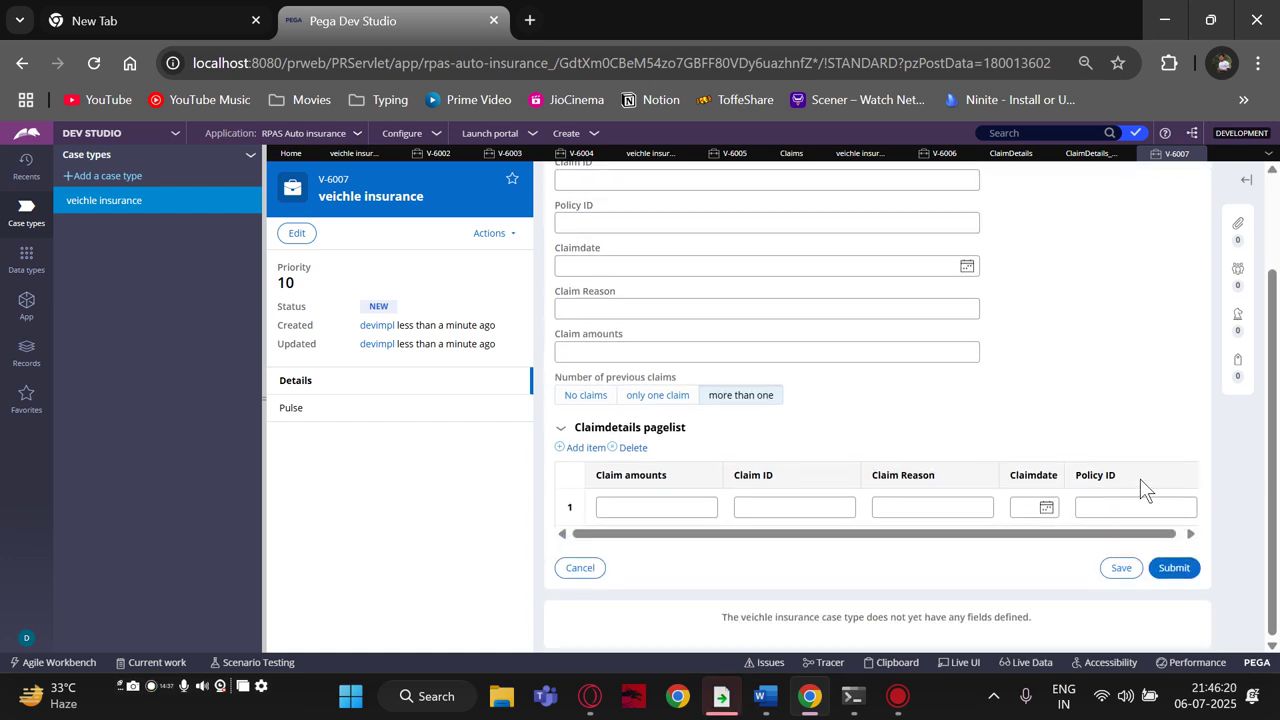